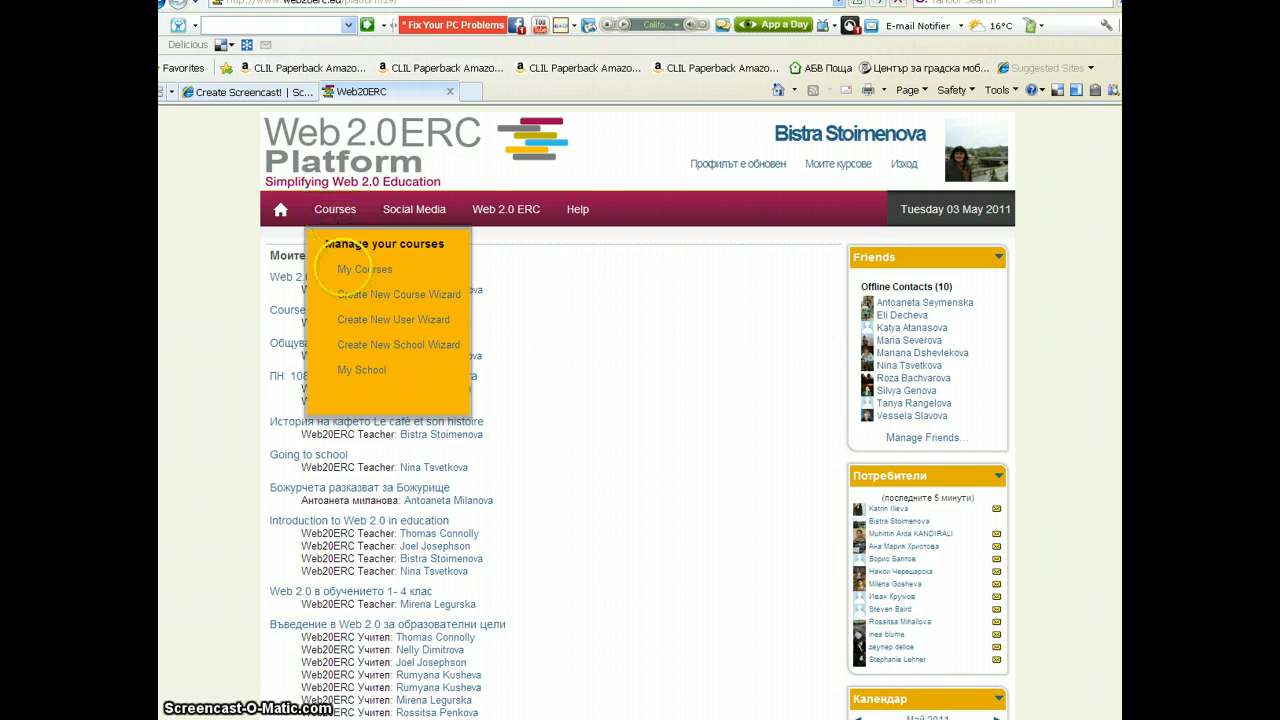
Open the wizard for creating a new course from the course management options
{"action": "left_click", "coordinate": [347, 302]}
{"action": "left_click", "coordinate": [347, 301]}
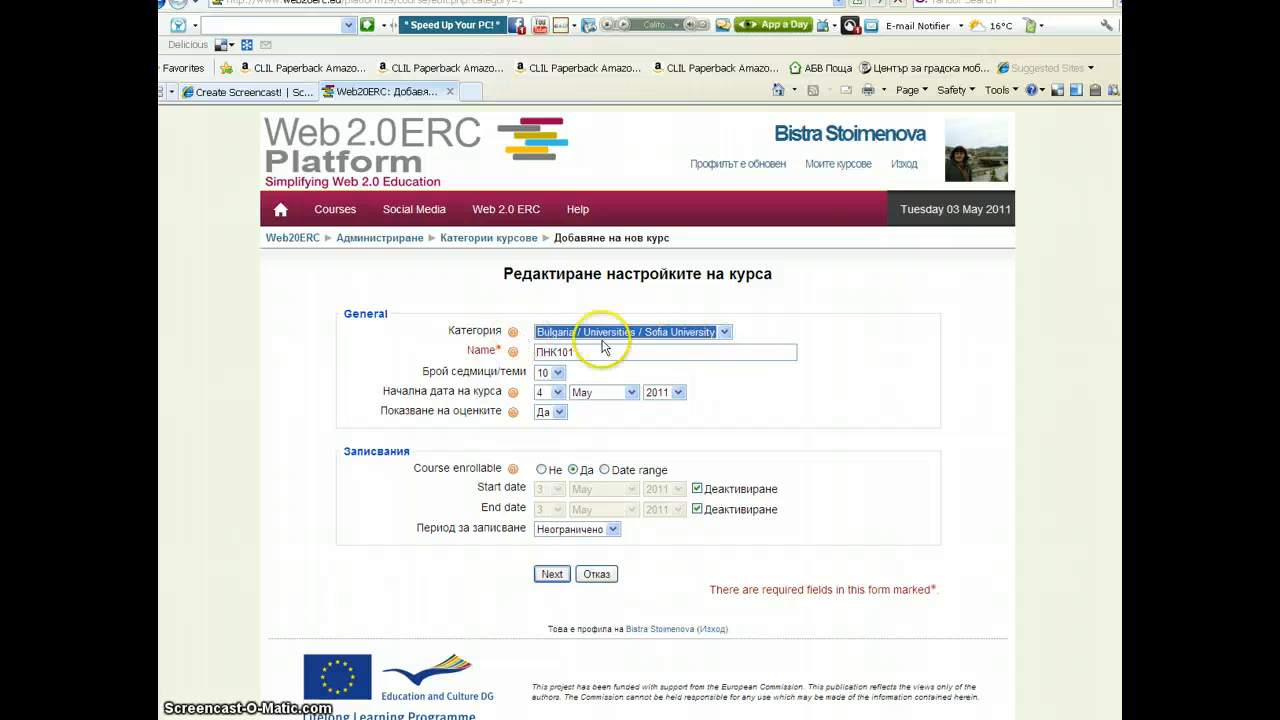
Name the course Web 2.0 история: вашето заглавие, starting from the suggested Web 2.0 FLE template
{"action": "left_click_drag", "start_coordinate": [576, 352], "coordinate": [541, 352]}
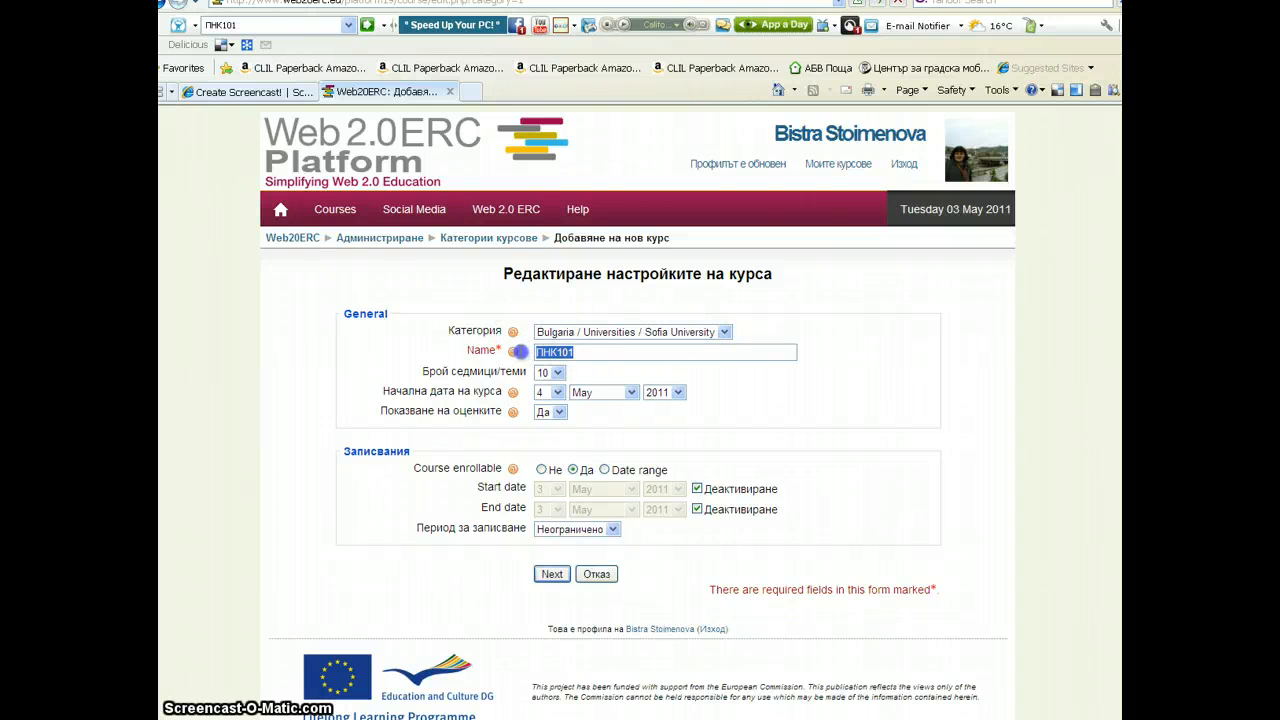
{"action": "key", "text": "BackSpace"}
{"action": "type", "text": "W"}
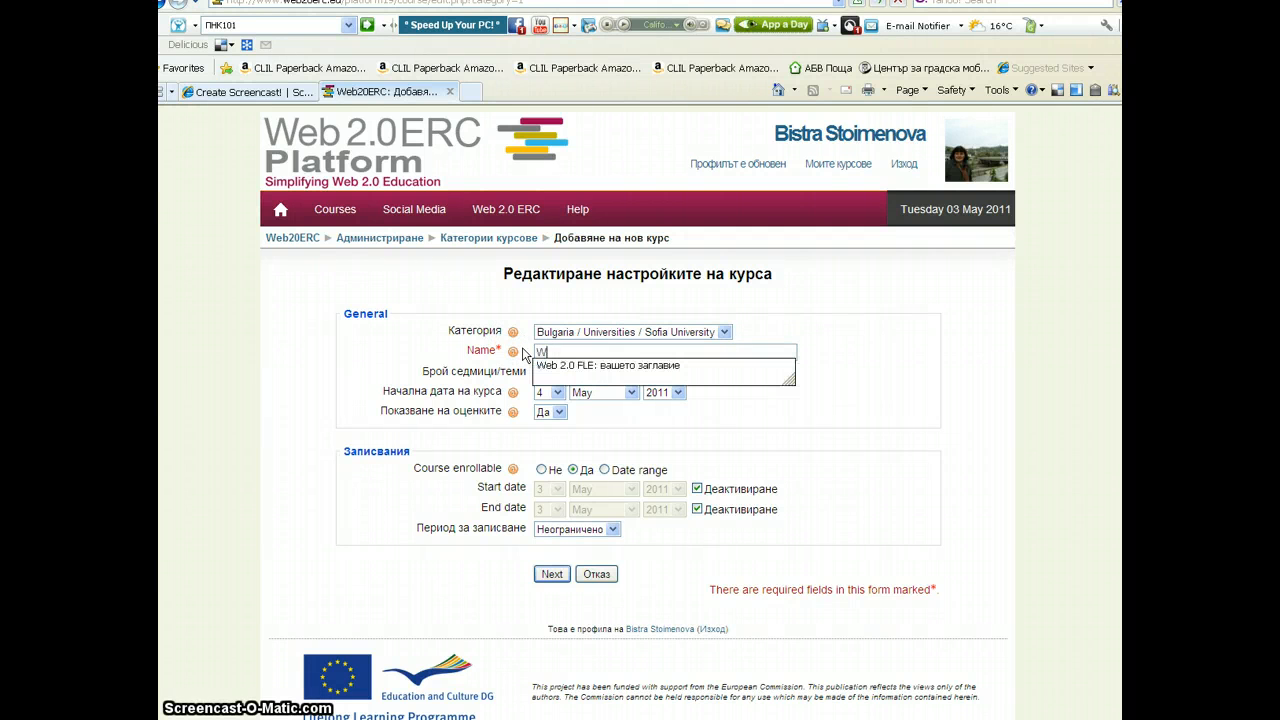
{"action": "type", "text": "eb"}
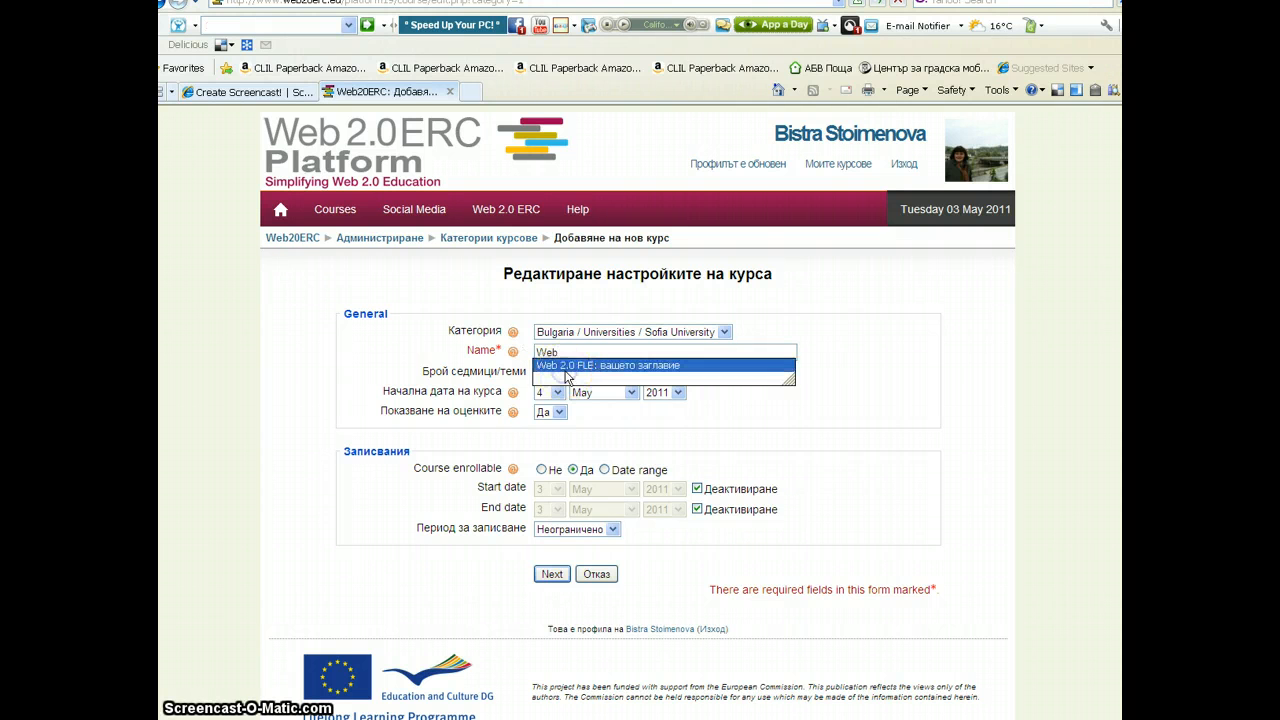
{"action": "left_click", "coordinate": [566, 366]}
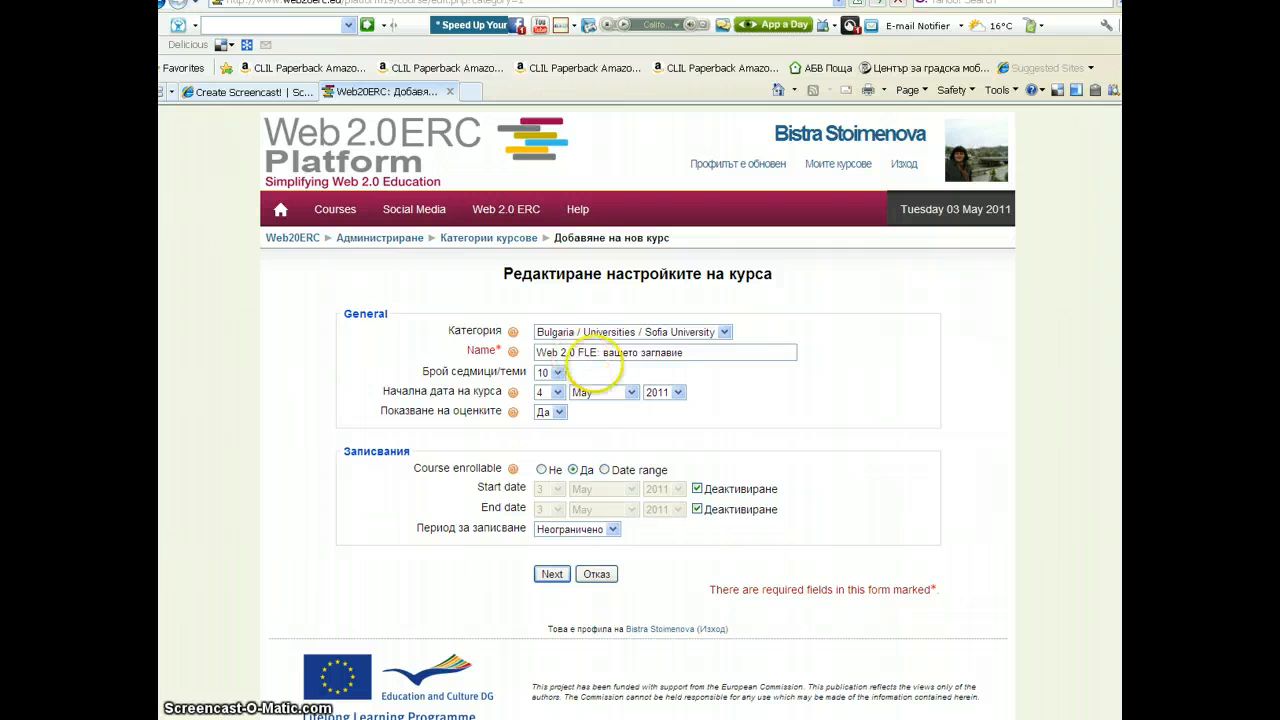
{"action": "left_click", "coordinate": [578, 353]}
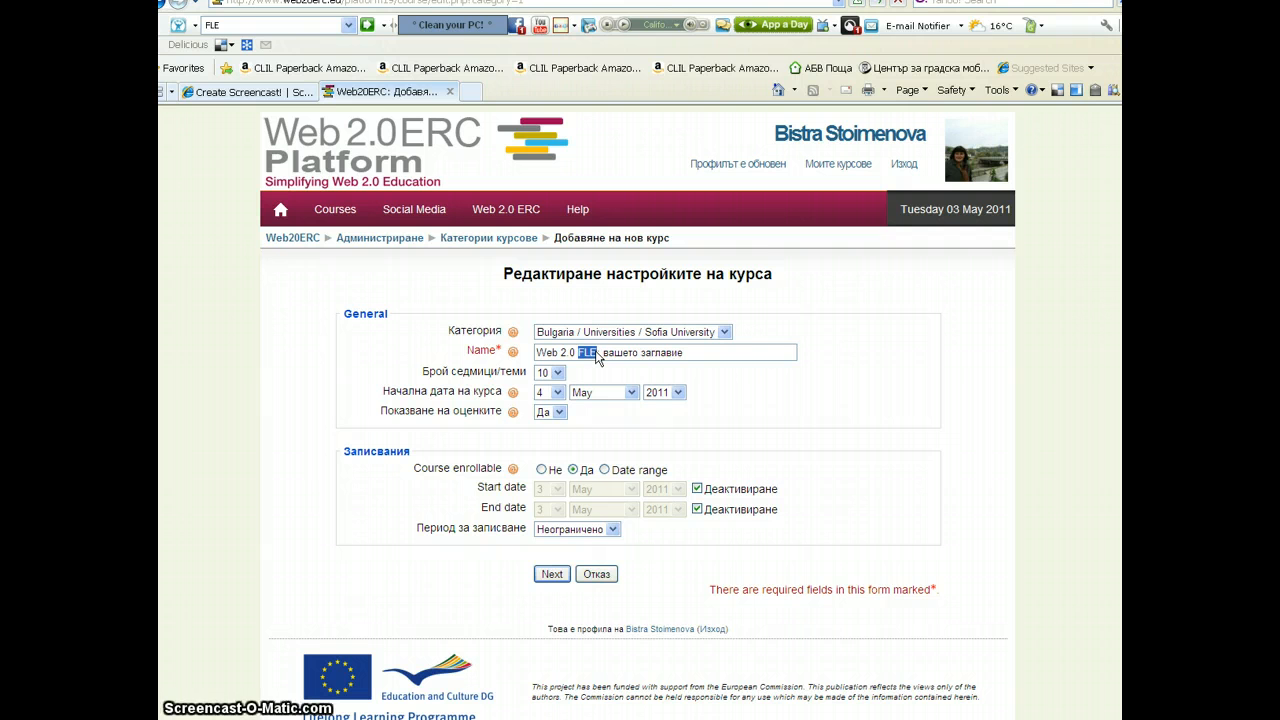
{"action": "type", "text": "история"}
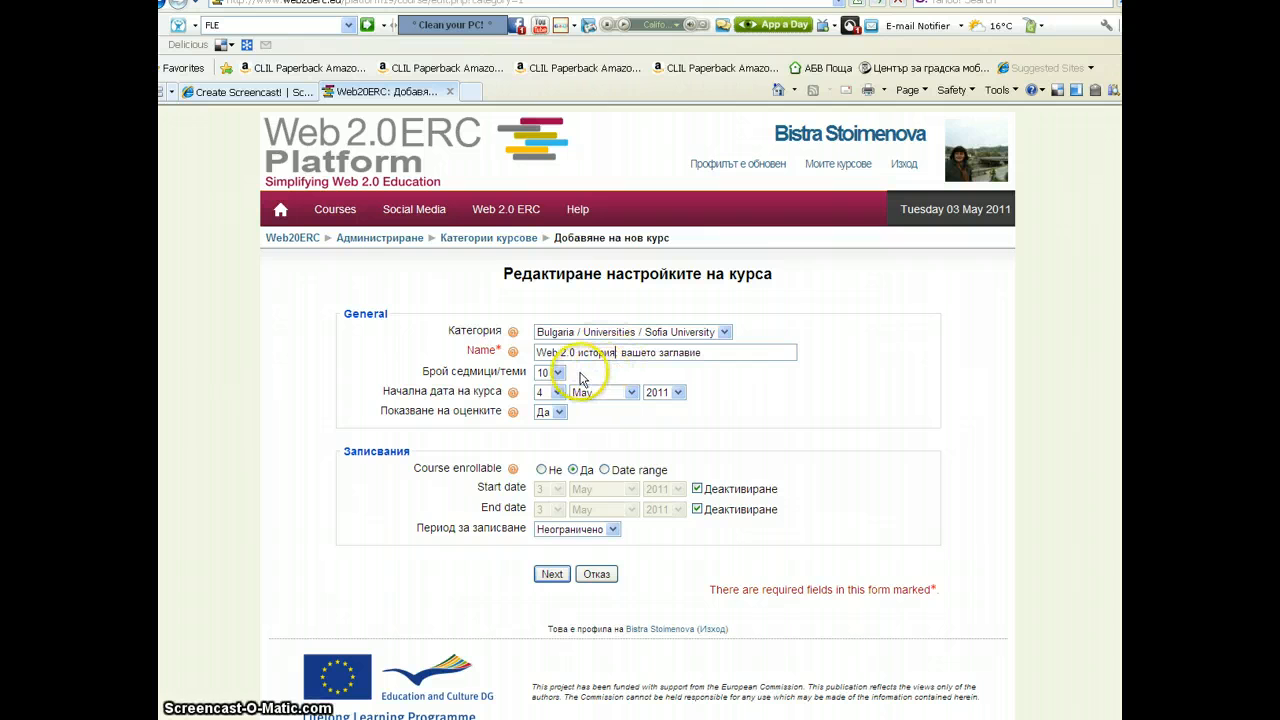
Set the number of weeks/topics to 2
{"action": "left_click", "coordinate": [558, 373]}
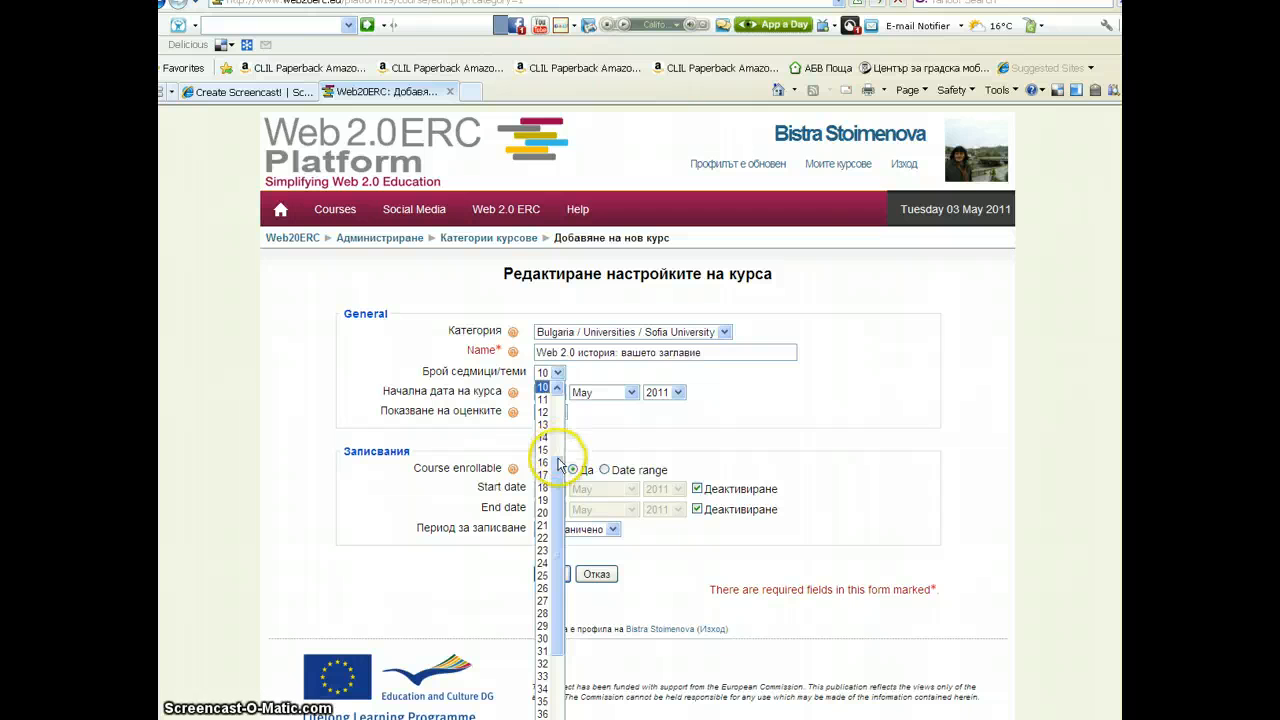
{"action": "left_click_drag", "start_coordinate": [559, 466], "coordinate": [558, 403]}
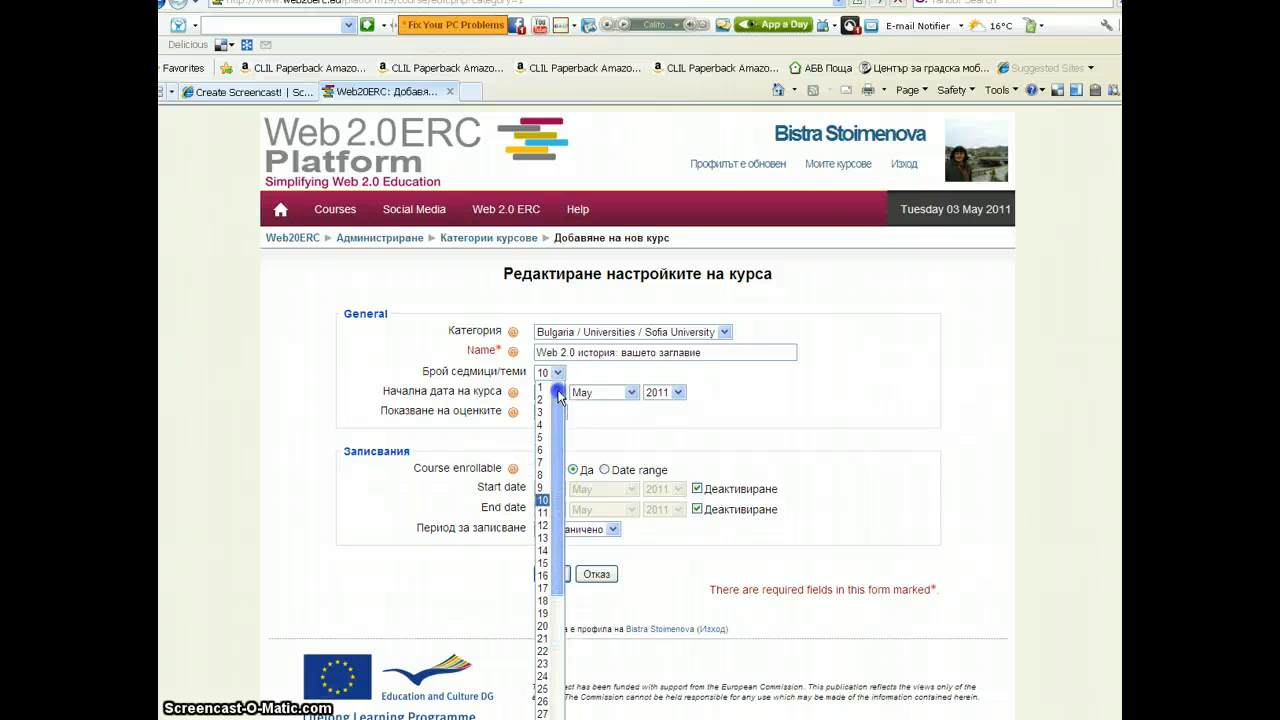
{"action": "left_click", "coordinate": [545, 400]}
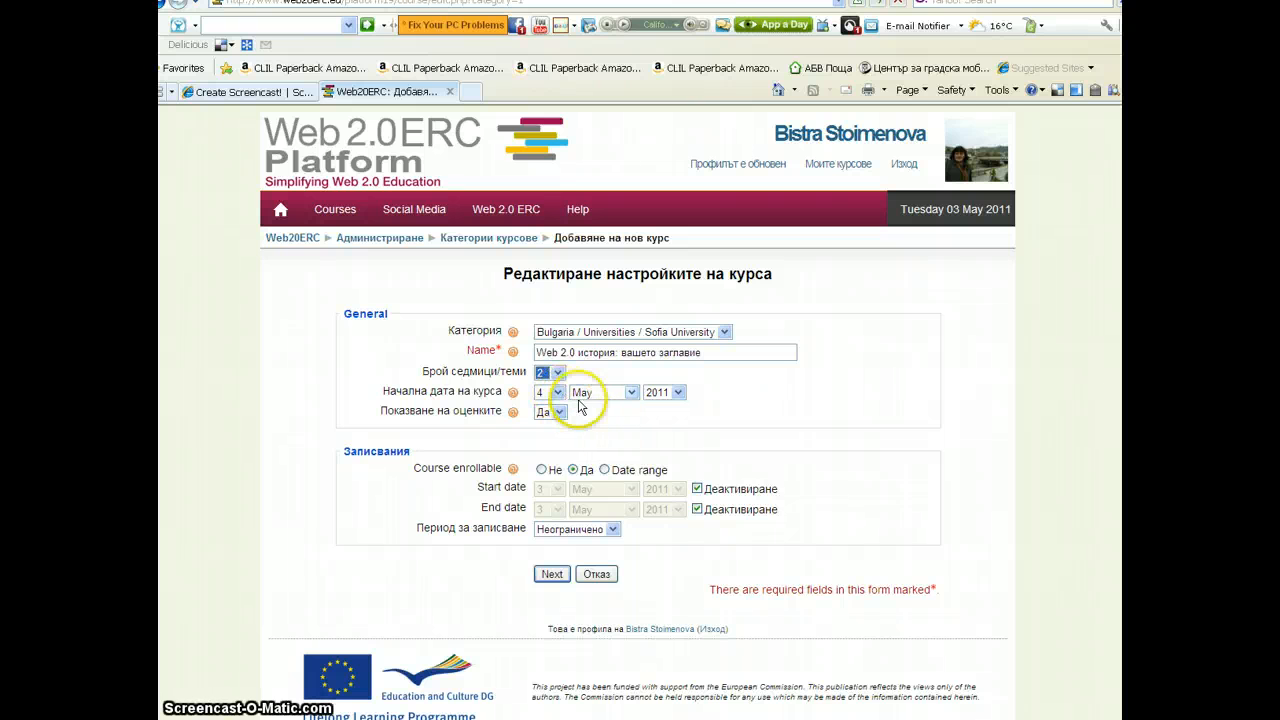
Continue the course wizard to the next settings page
{"action": "scroll", "coordinate": [840, 425], "scroll_direction": "down", "scroll_amount": 1}
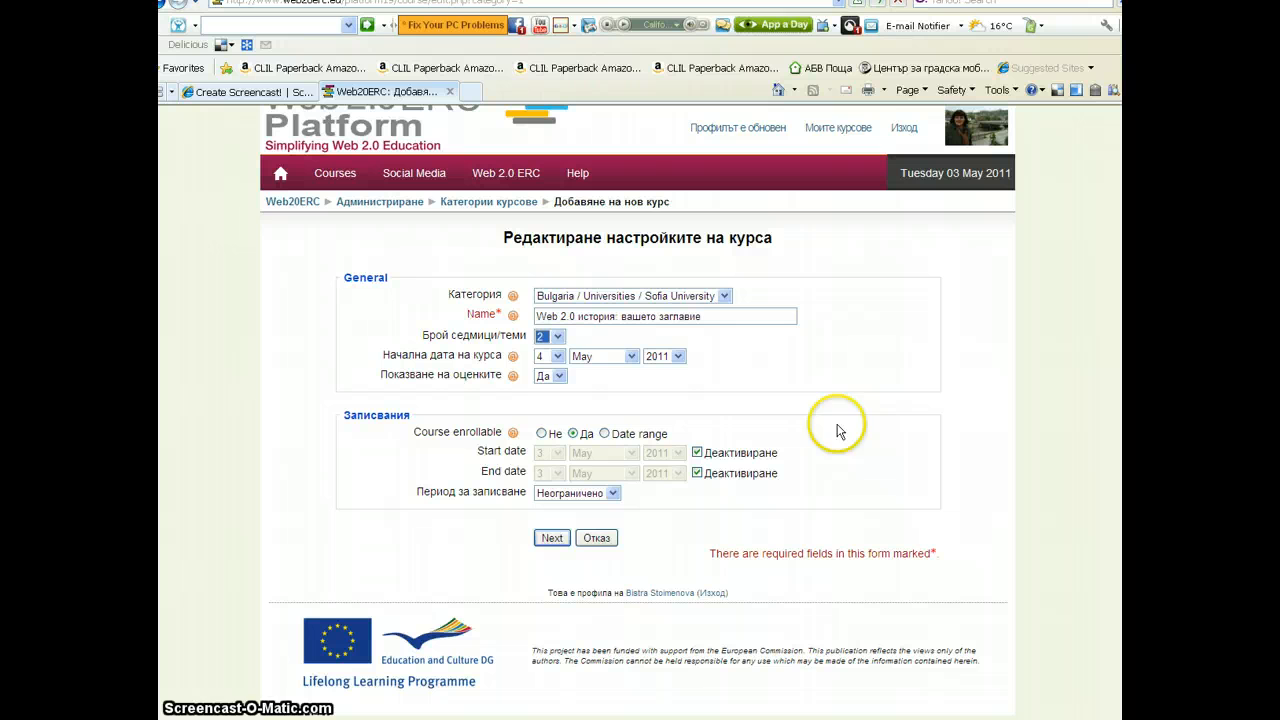
{"action": "left_click", "coordinate": [549, 539]}
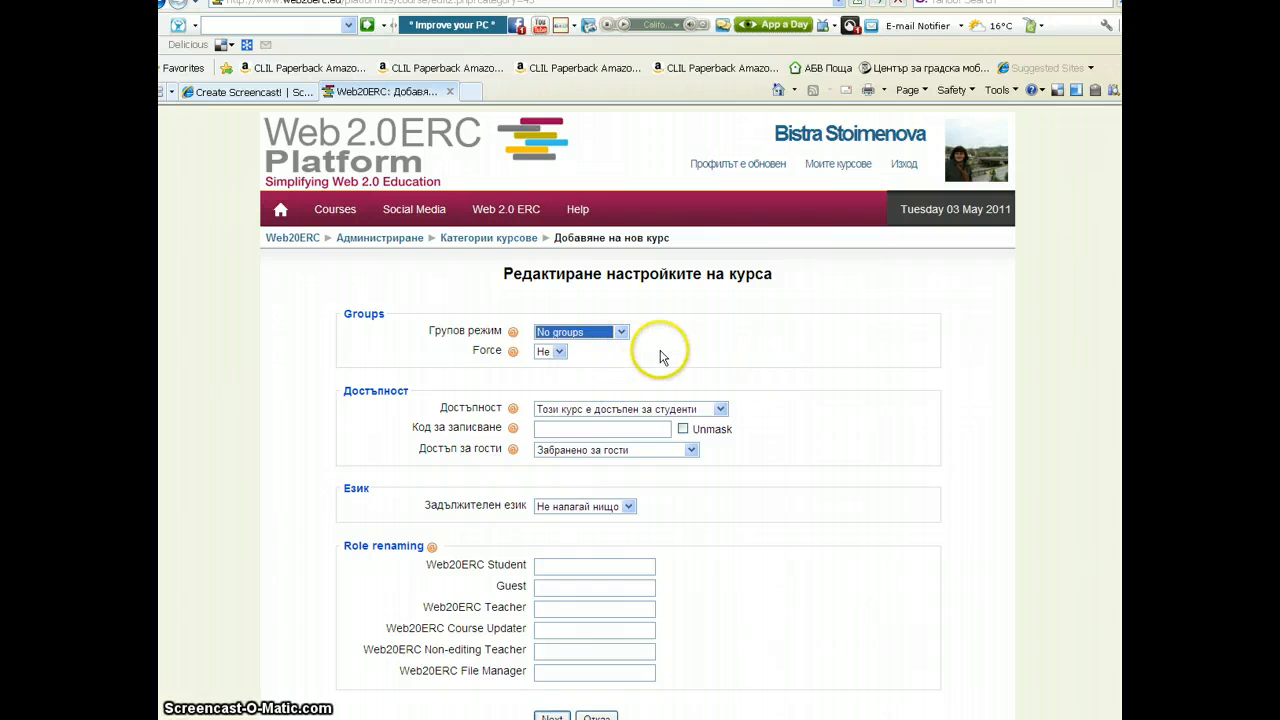
Enter a course enrolment key with Unmask turned on
{"action": "left_click", "coordinate": [545, 427]}
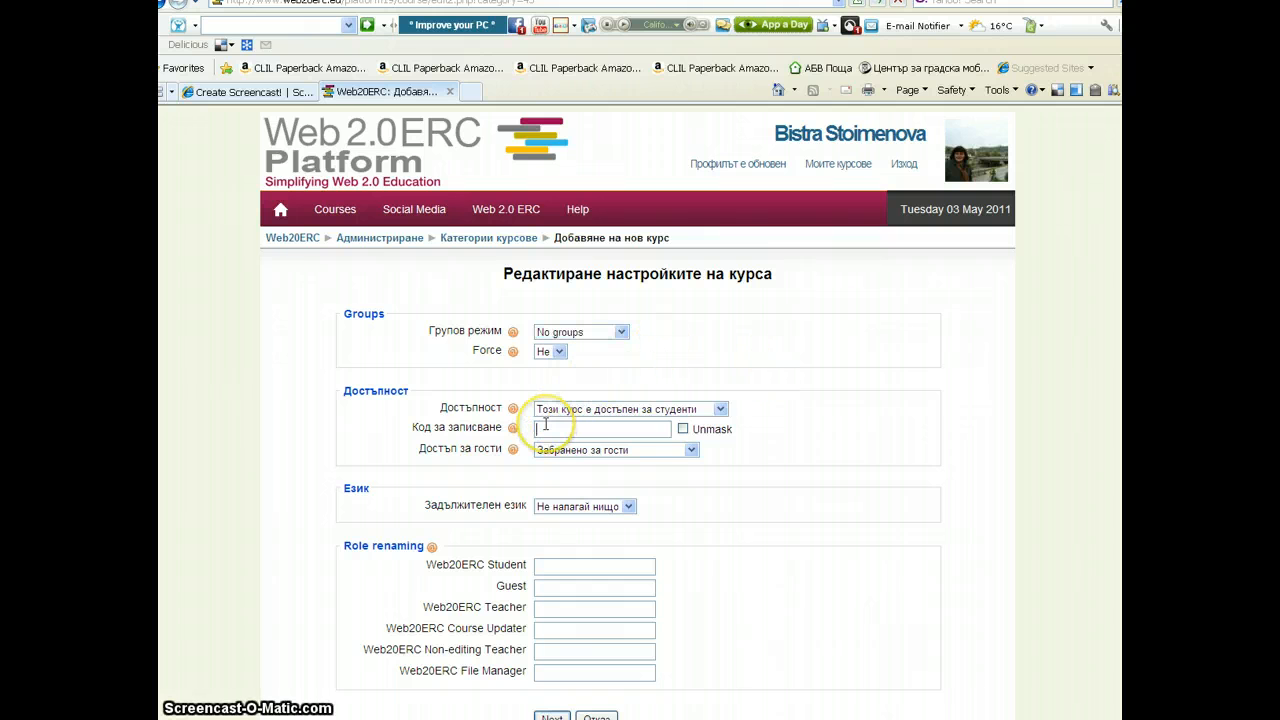
{"action": "left_click", "coordinate": [683, 429]}
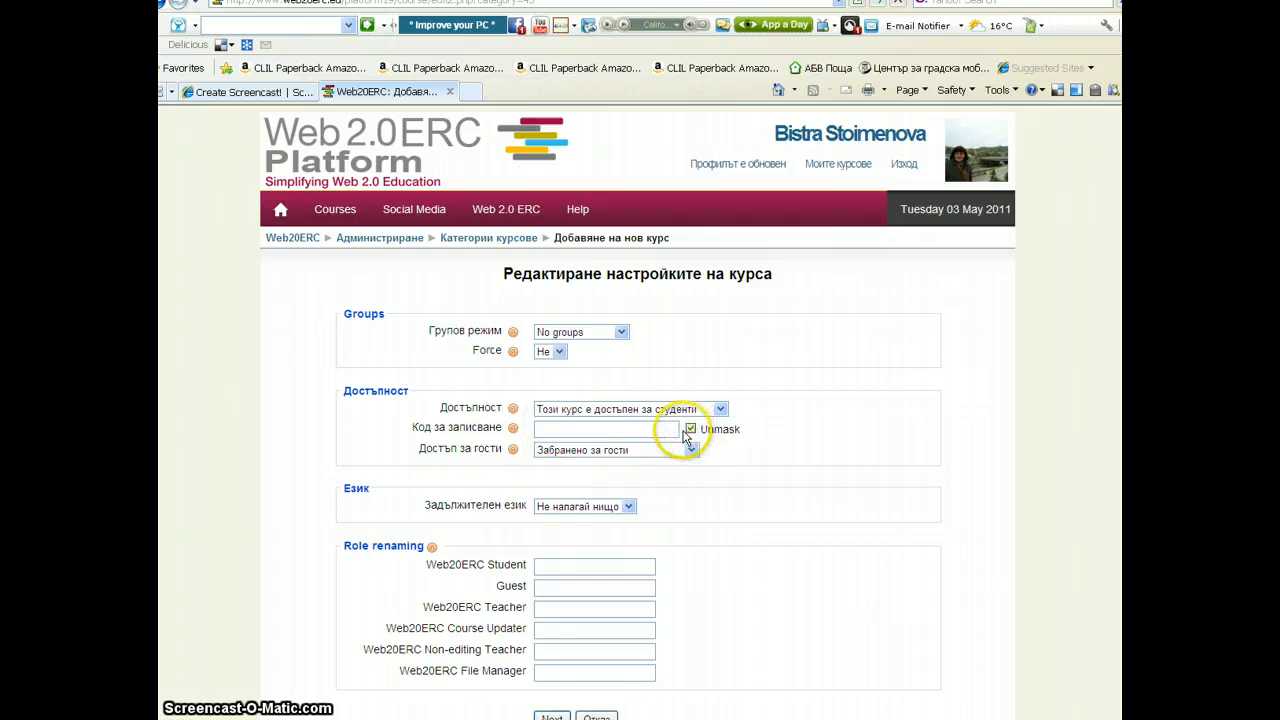
{"action": "left_click", "coordinate": [564, 428]}
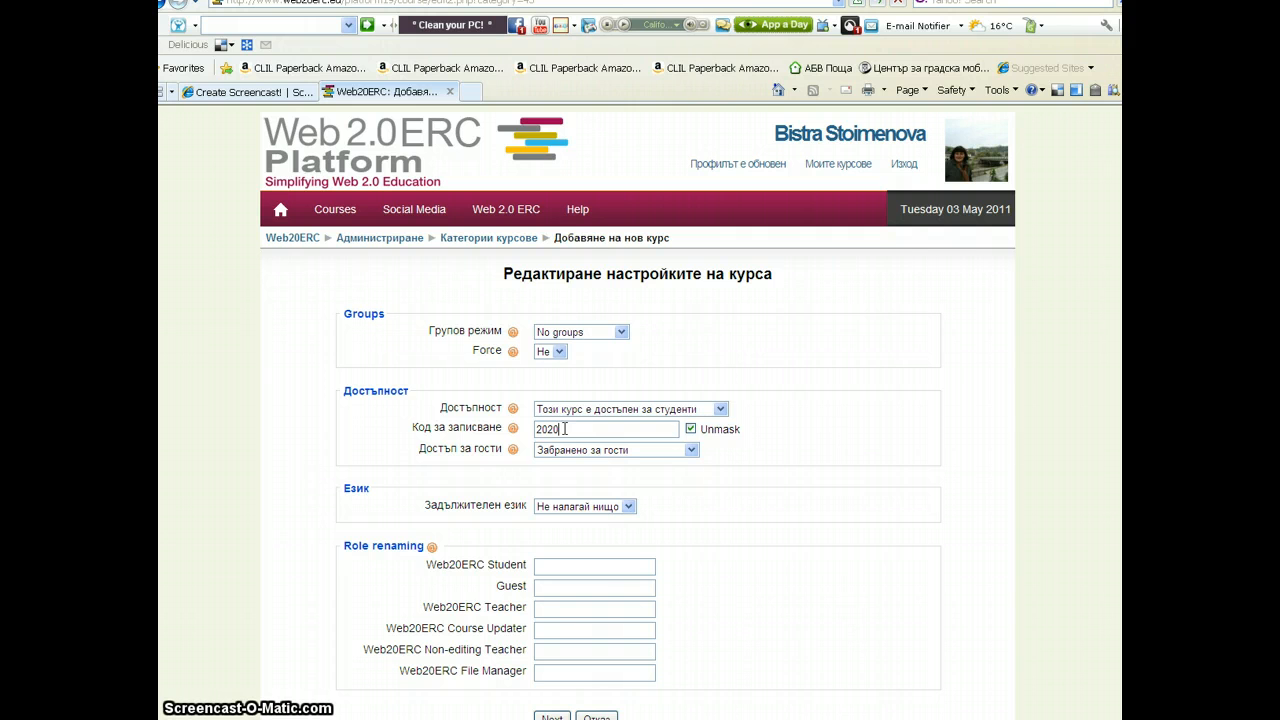
Force the course language to Български (bg) and continue to the next page
{"action": "left_click", "coordinate": [628, 507]}
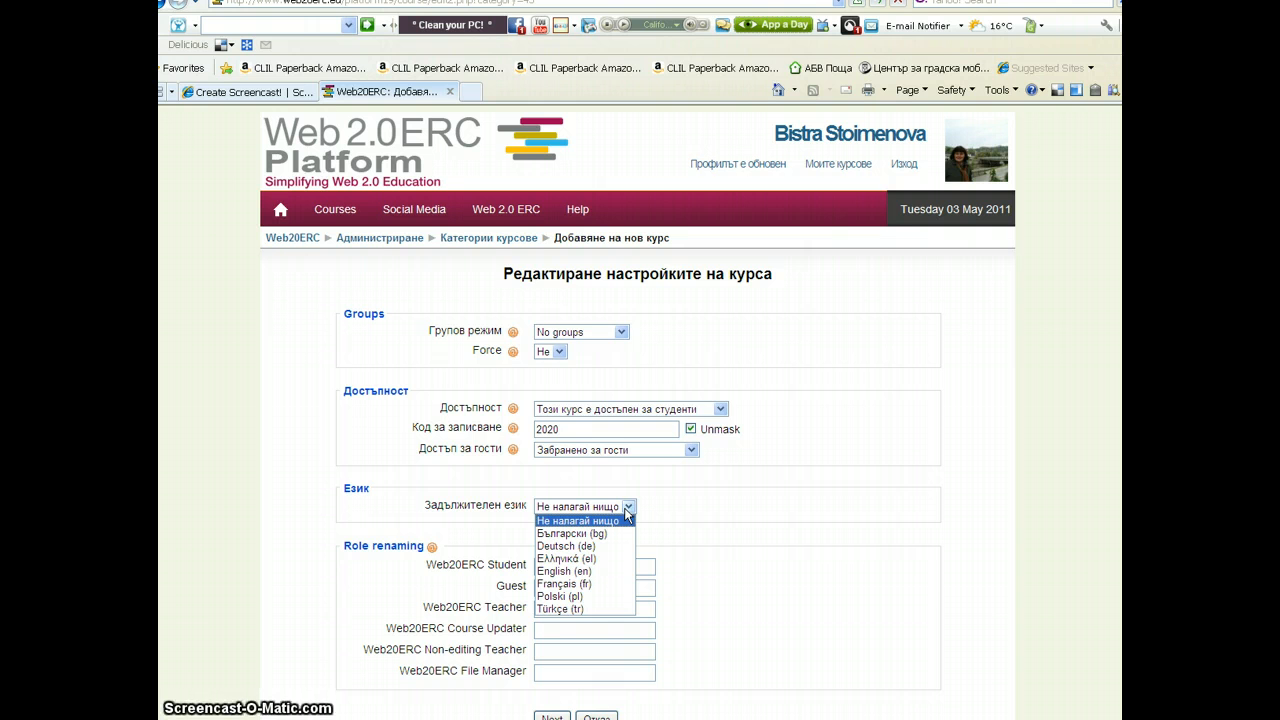
{"action": "left_click", "coordinate": [603, 531]}
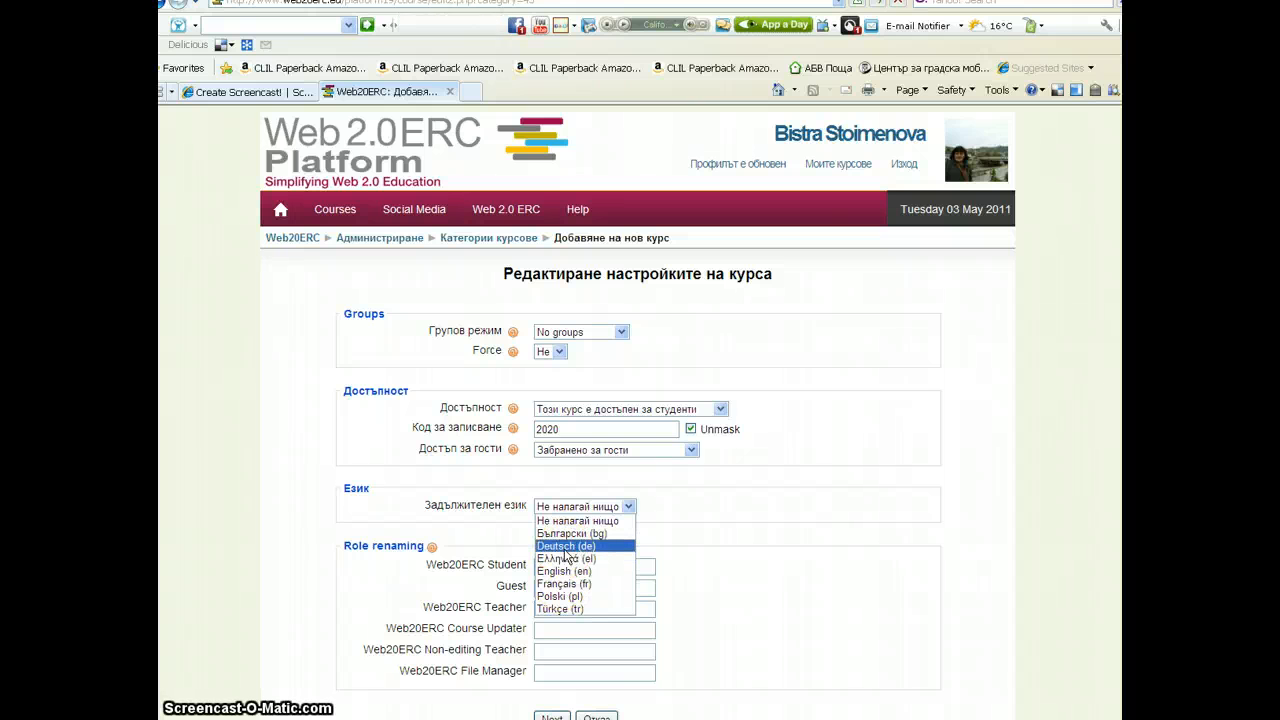
{"action": "left_click", "coordinate": [565, 534]}
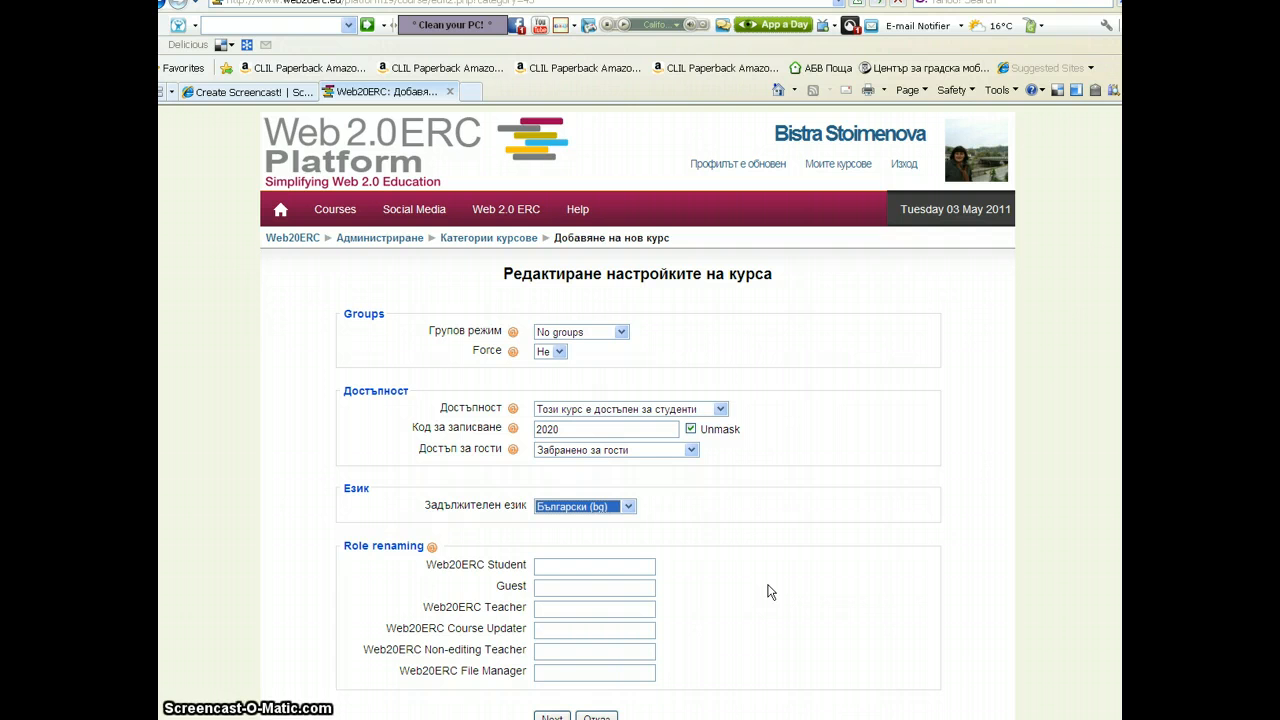
{"action": "scroll", "coordinate": [768, 592], "scroll_direction": "down", "scroll_amount": 2}
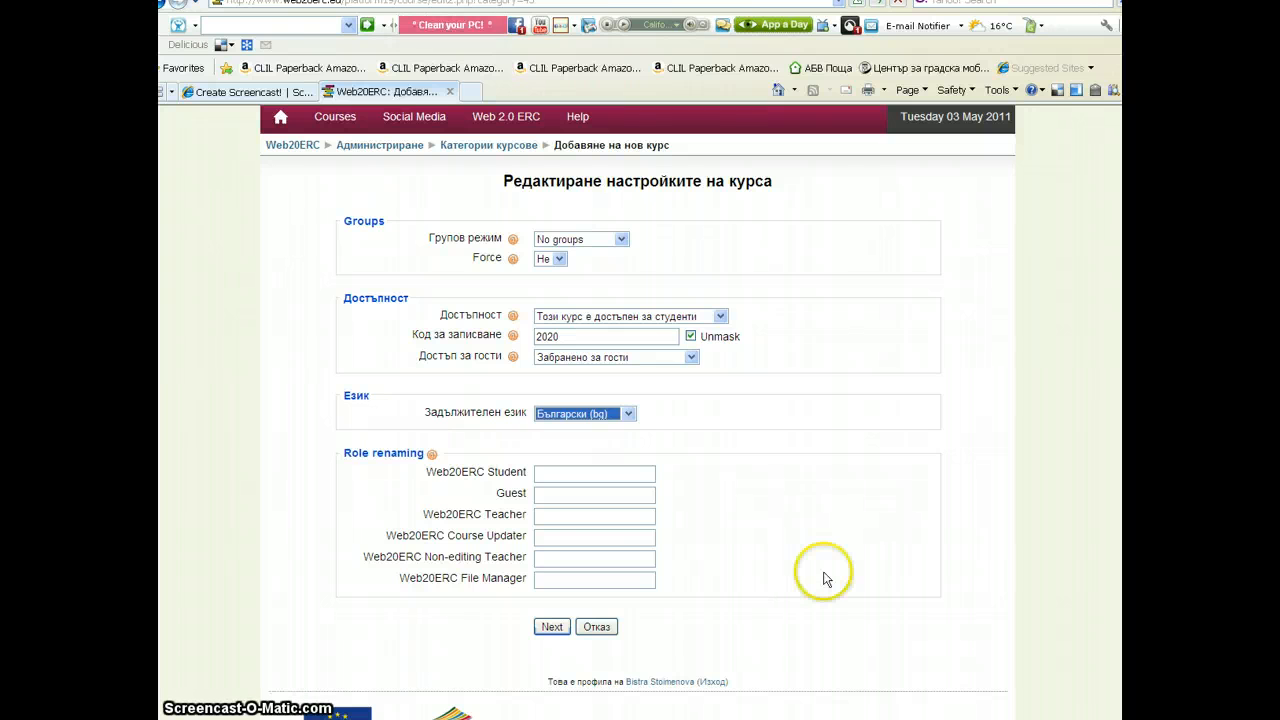
{"action": "left_click", "coordinate": [552, 627]}
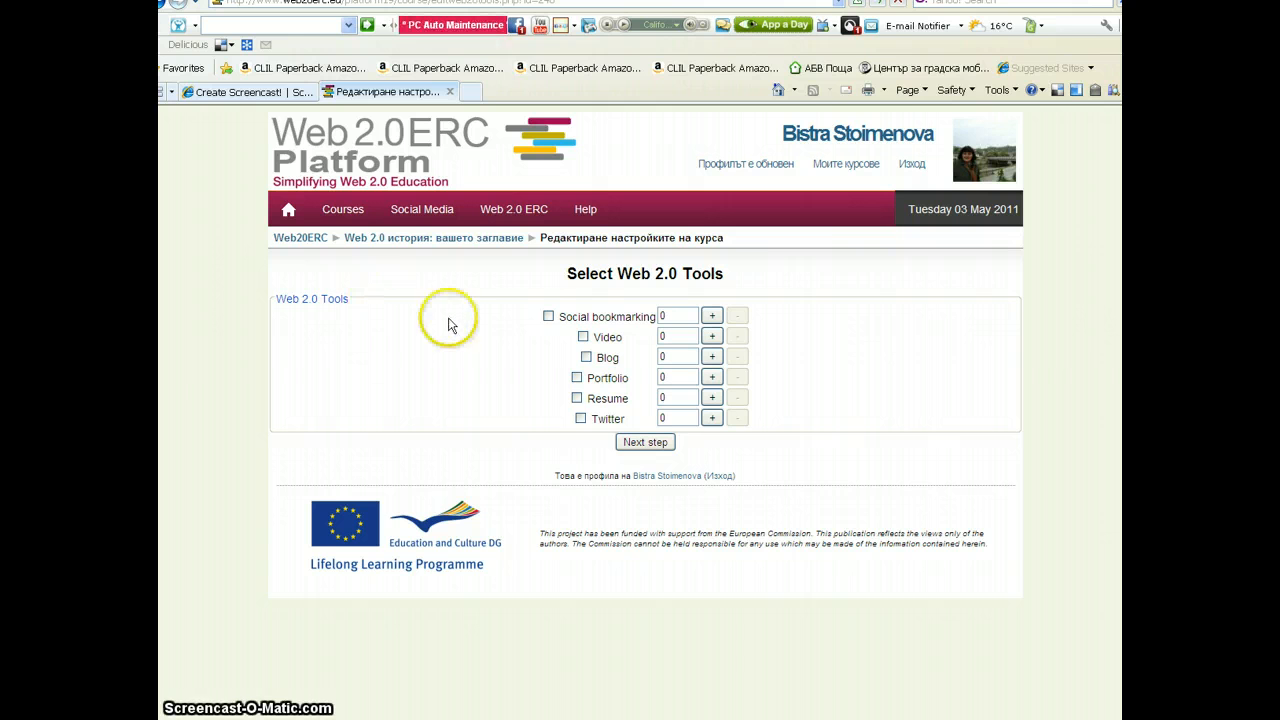
Enable Social bookmarking with one instance
{"action": "left_click", "coordinate": [547, 317]}
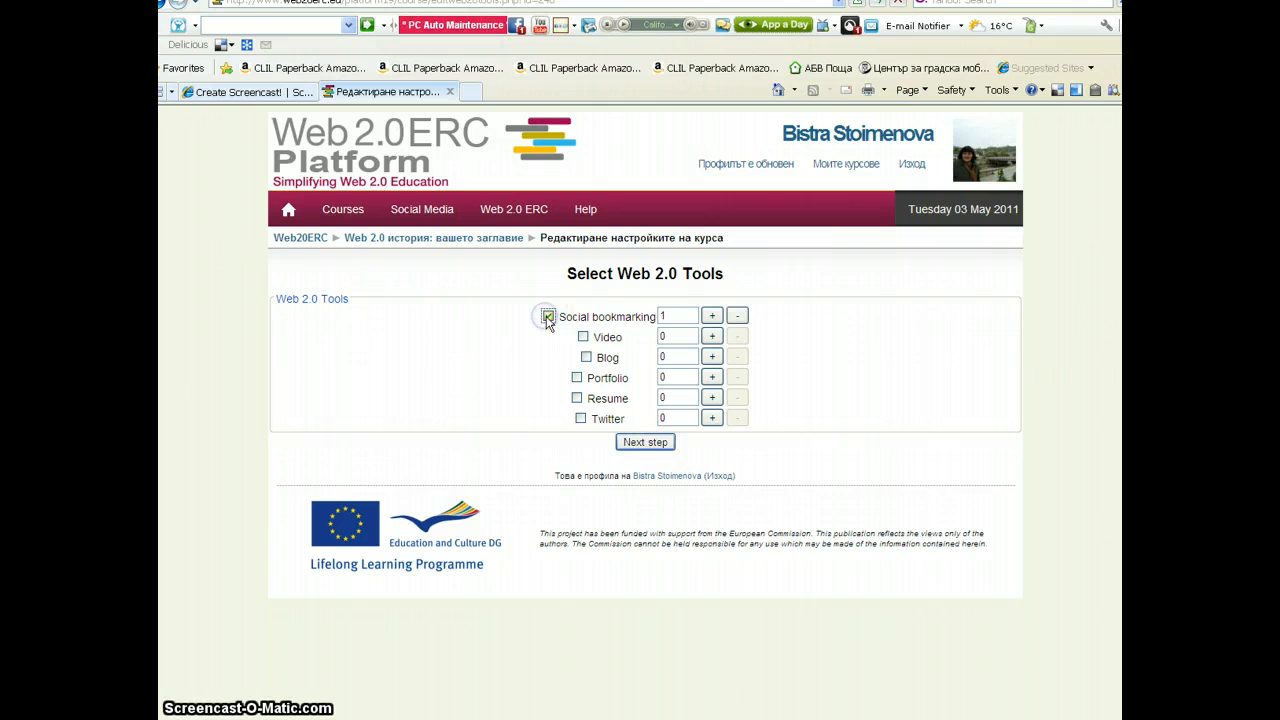
{"action": "left_click", "coordinate": [712, 317]}
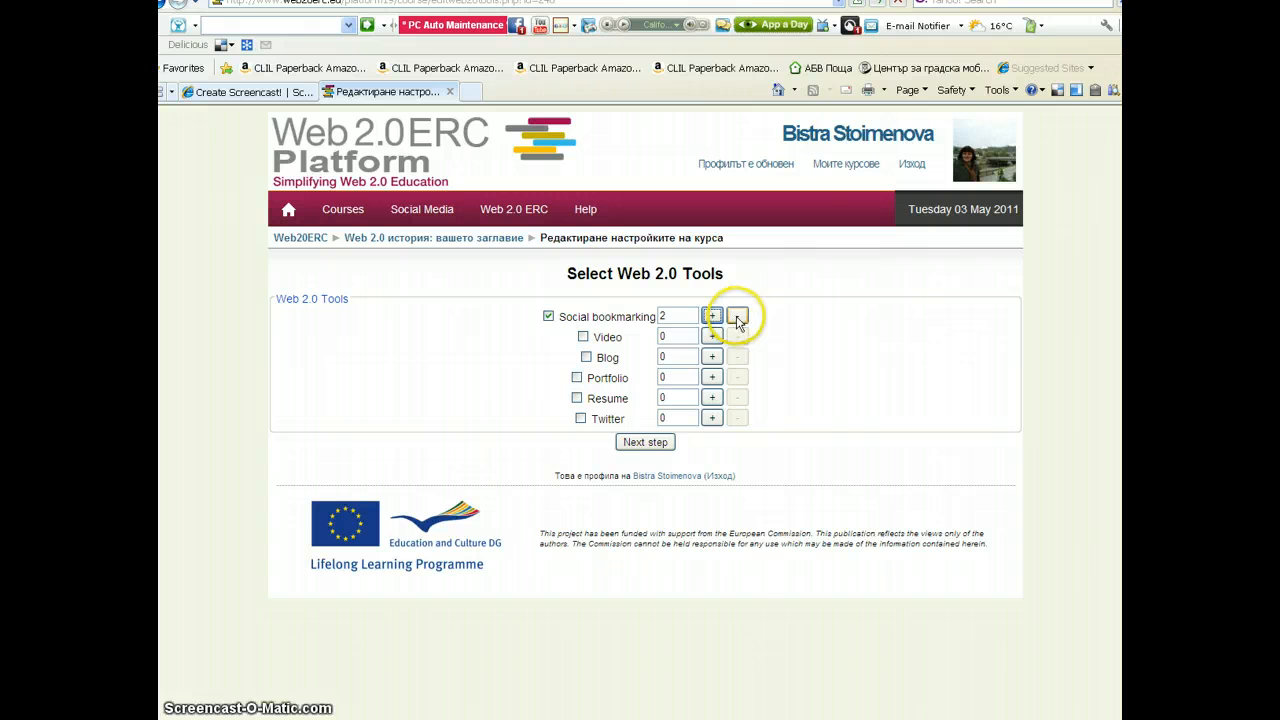
{"action": "left_click", "coordinate": [736, 317]}
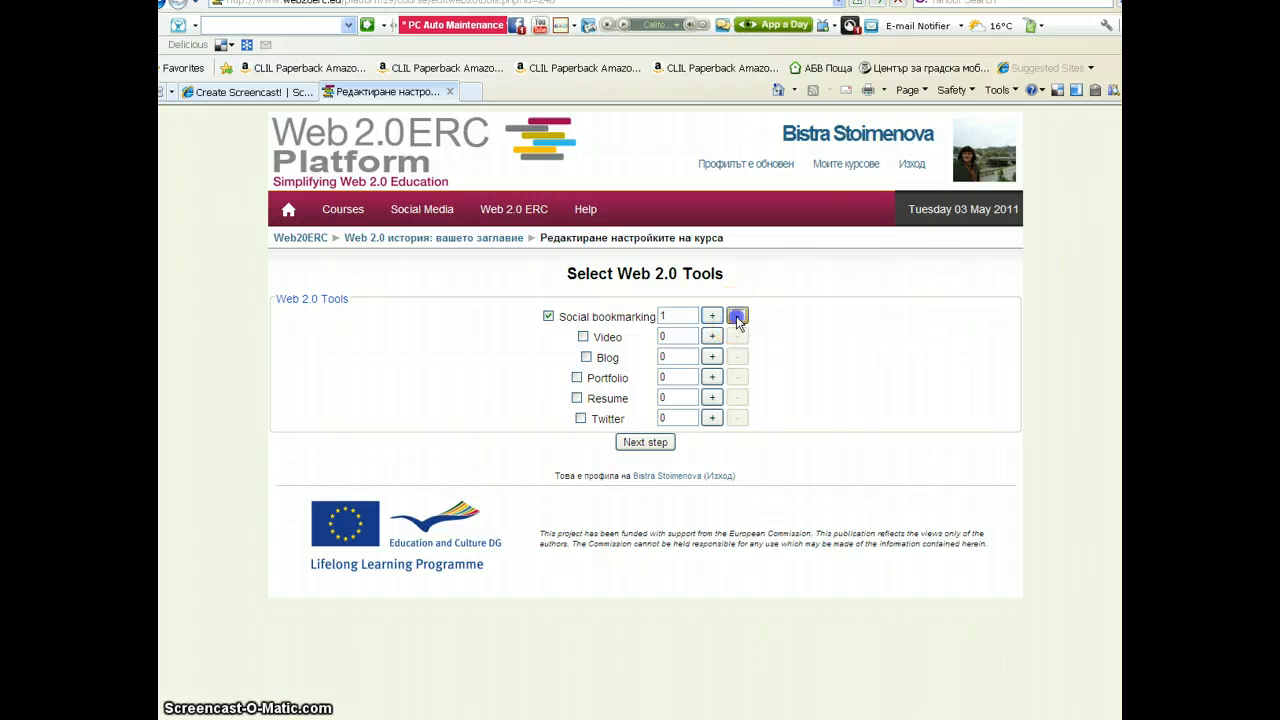
Enable the Video and Blog tools and proceed to the next step
{"action": "left_click", "coordinate": [583, 337]}
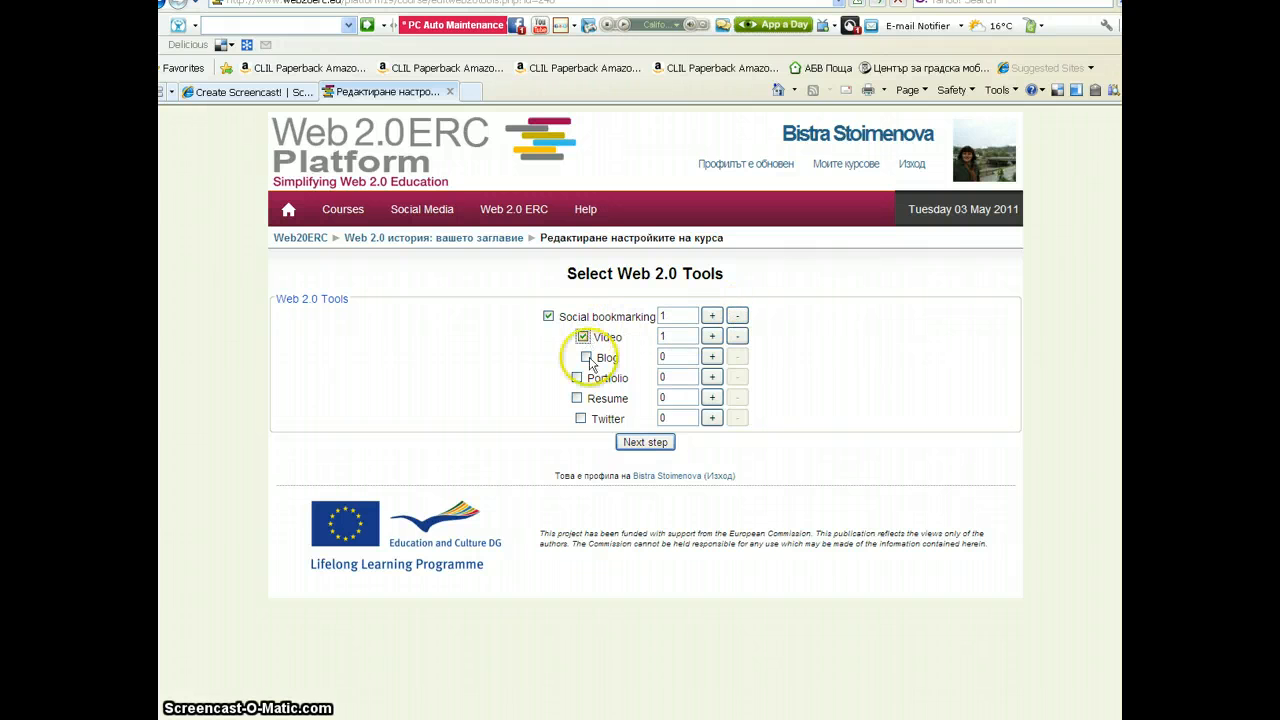
{"action": "left_click", "coordinate": [586, 357]}
{"action": "left_click", "coordinate": [646, 444]}
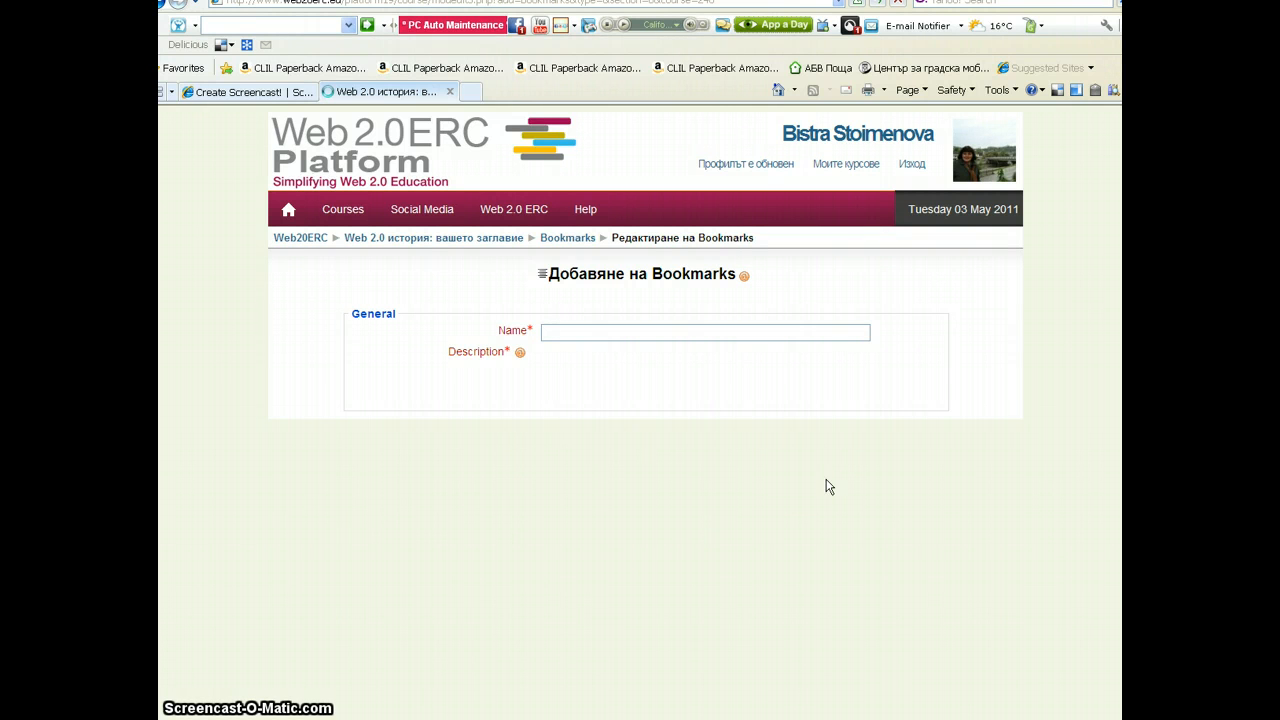
Name the bookmarks activity Моят блог using the suggestion list
{"action": "left_click", "coordinate": [541, 330]}
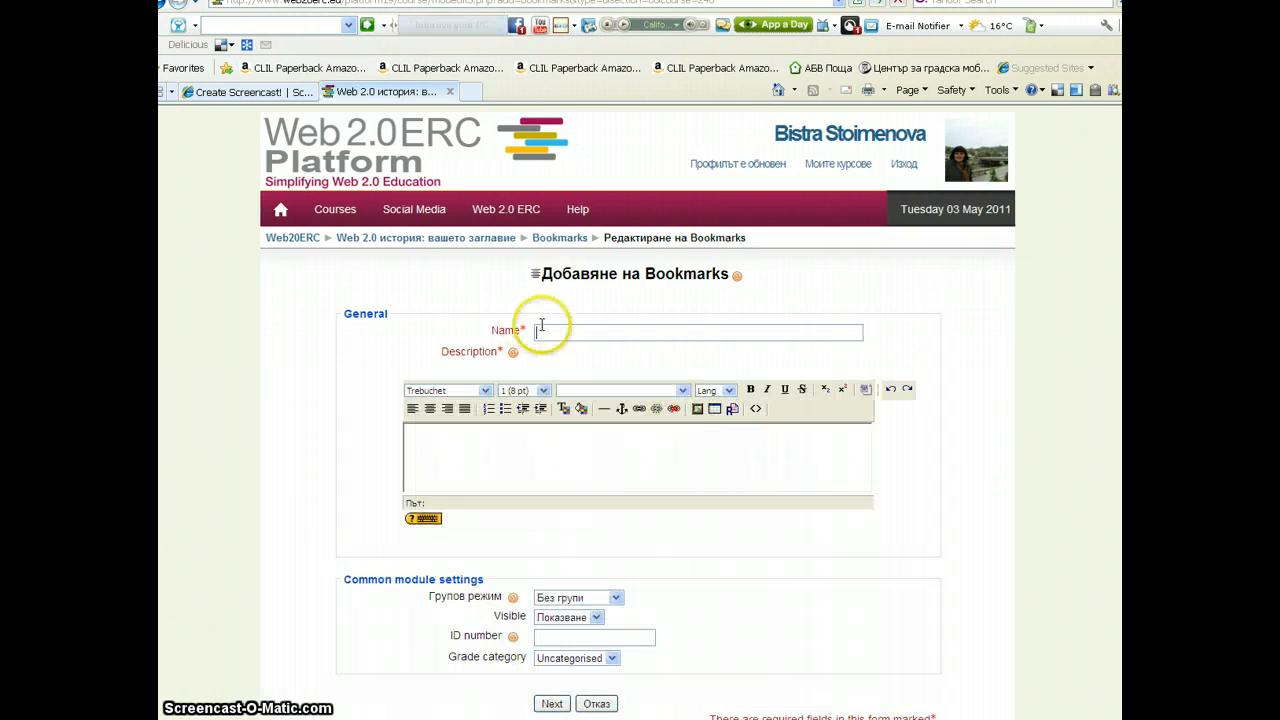
{"action": "left_click", "coordinate": [542, 330]}
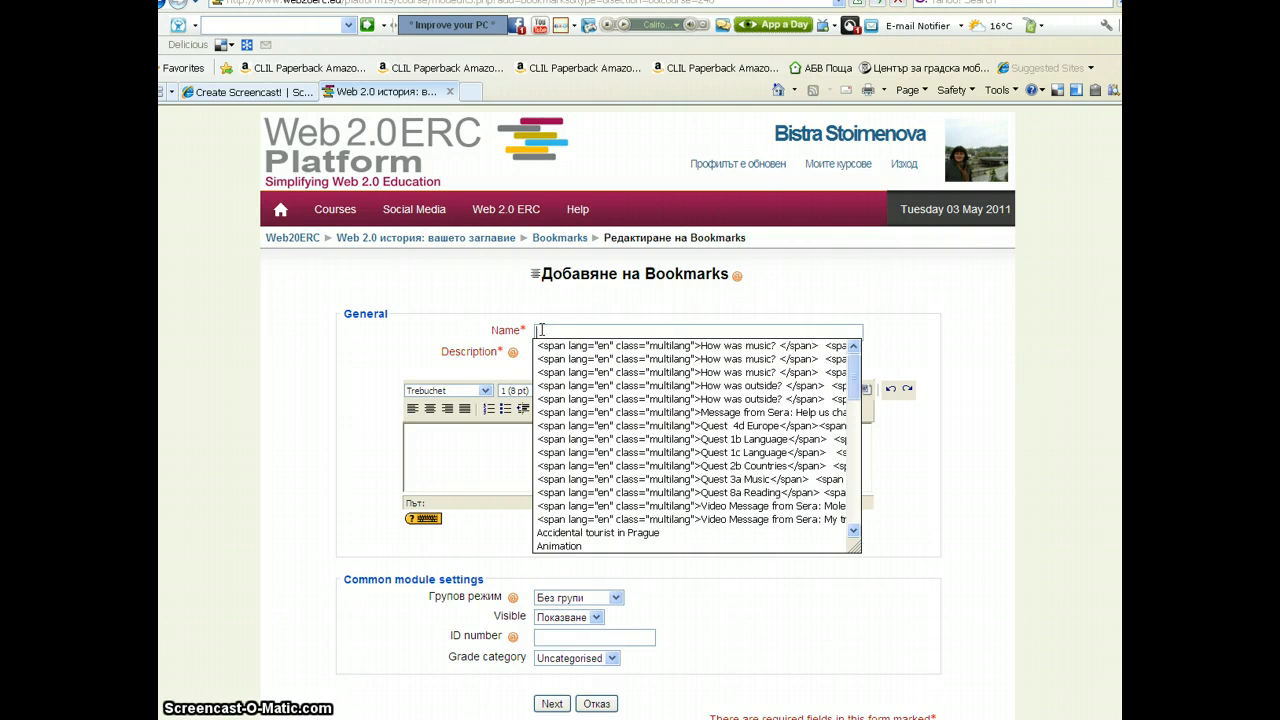
{"action": "type", "text": "Моят"}
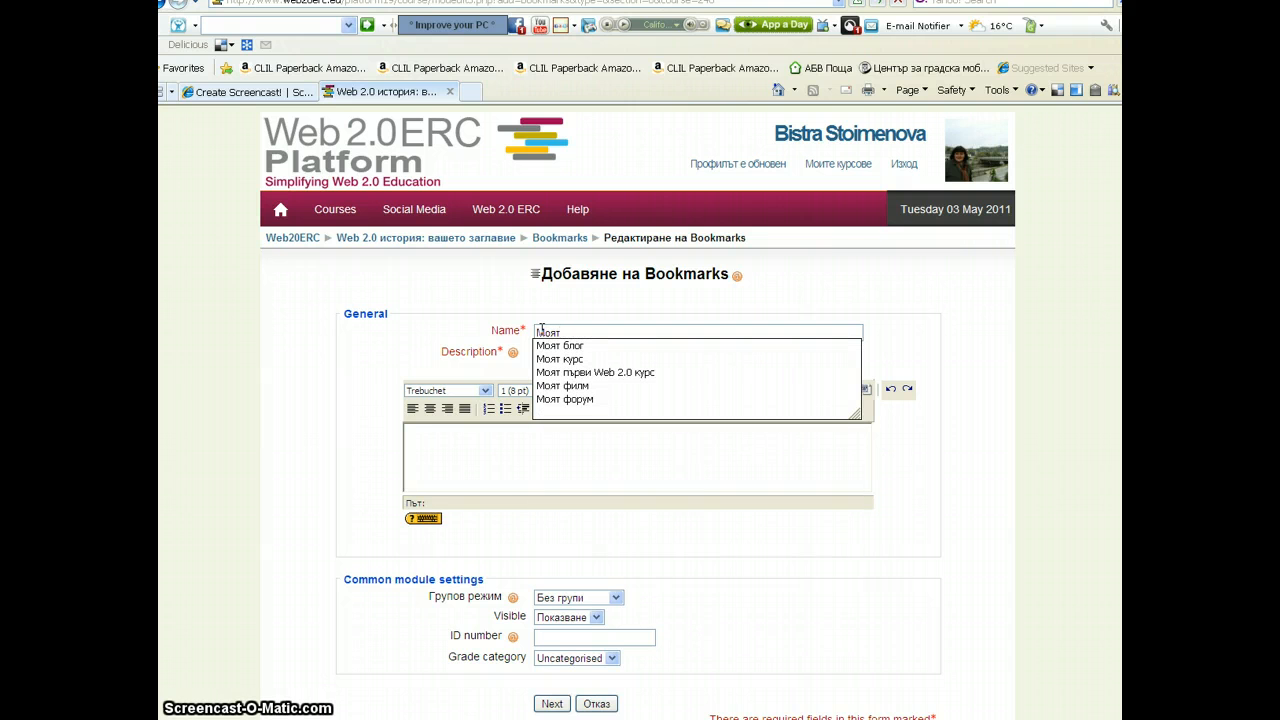
{"action": "left_click", "coordinate": [546, 345]}
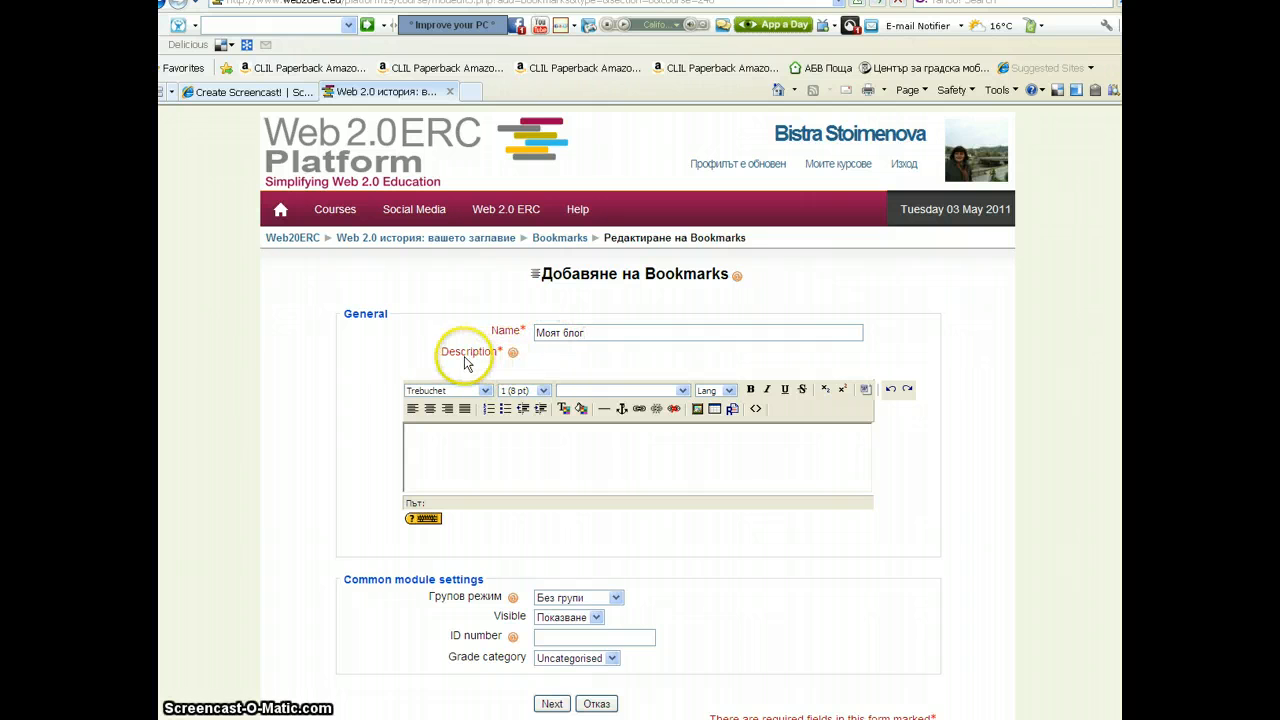
Write the description Моите соц in the description editor
{"action": "left_click", "coordinate": [442, 444]}
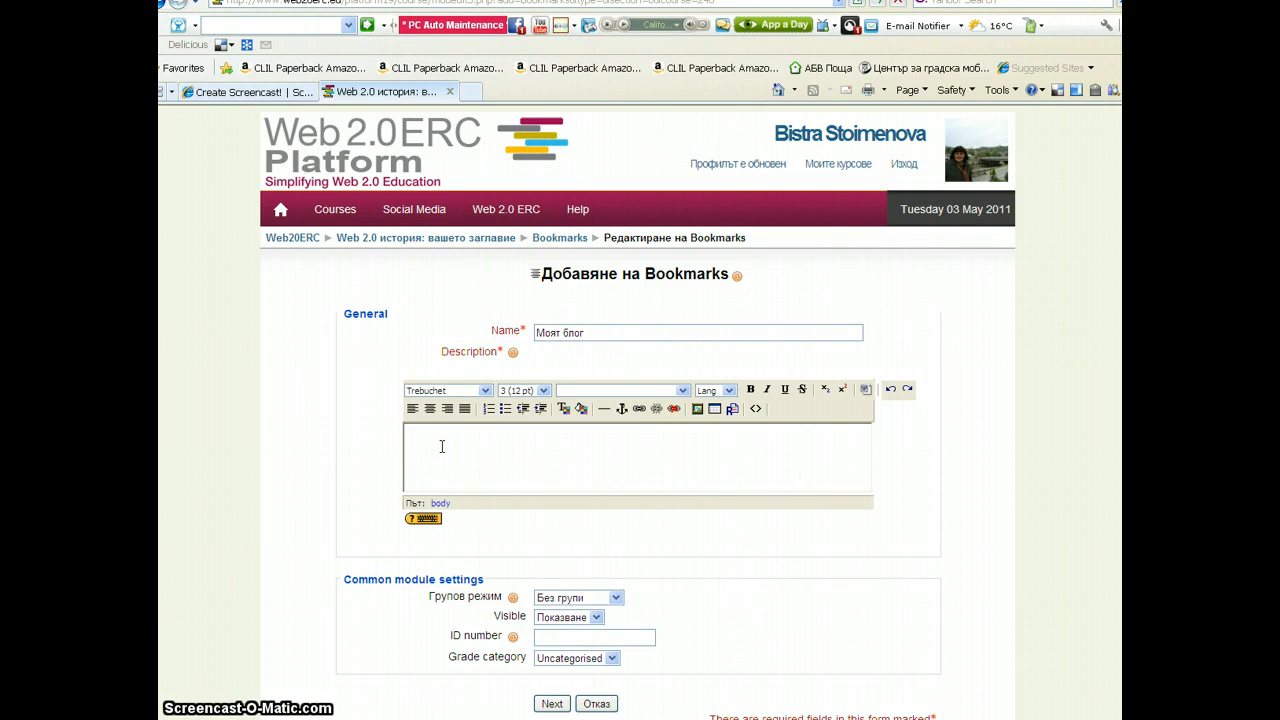
{"action": "type", "text": "Моят пробен благ"}
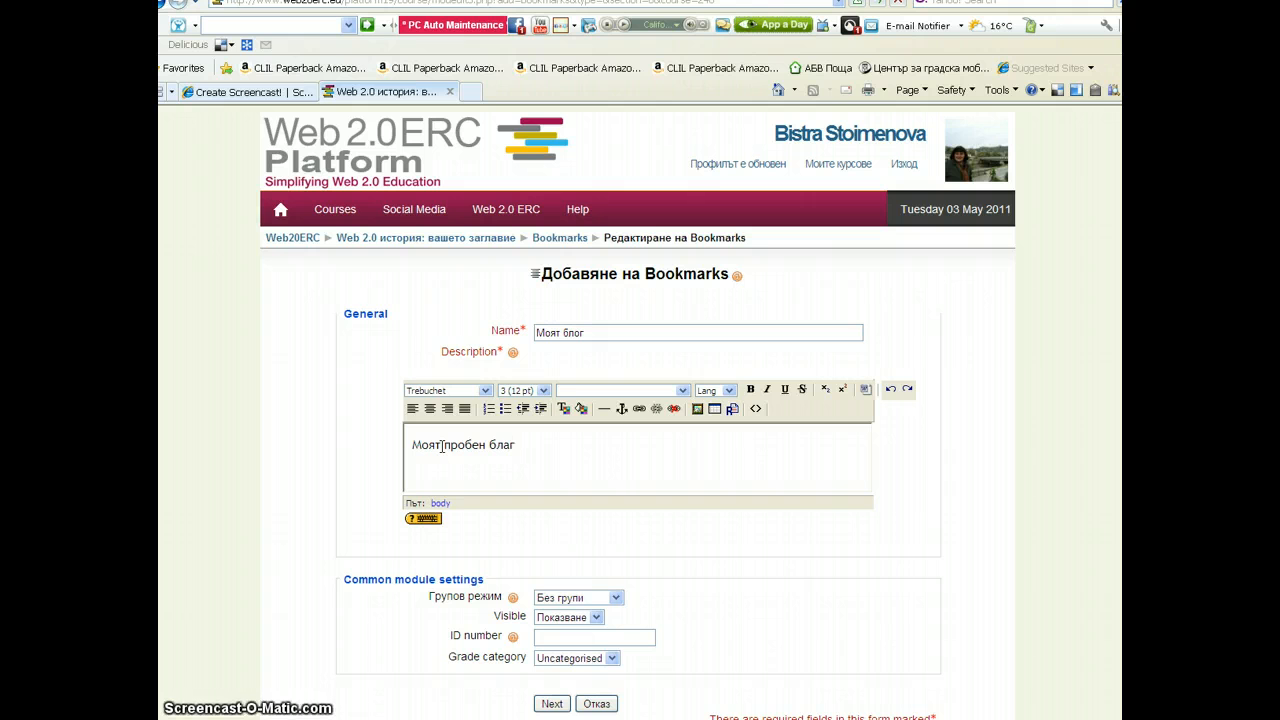
{"action": "key", "text": "BackSpace"}
{"action": "key", "text": "BackSpace"}
{"action": "key", "text": "BackSpace"}
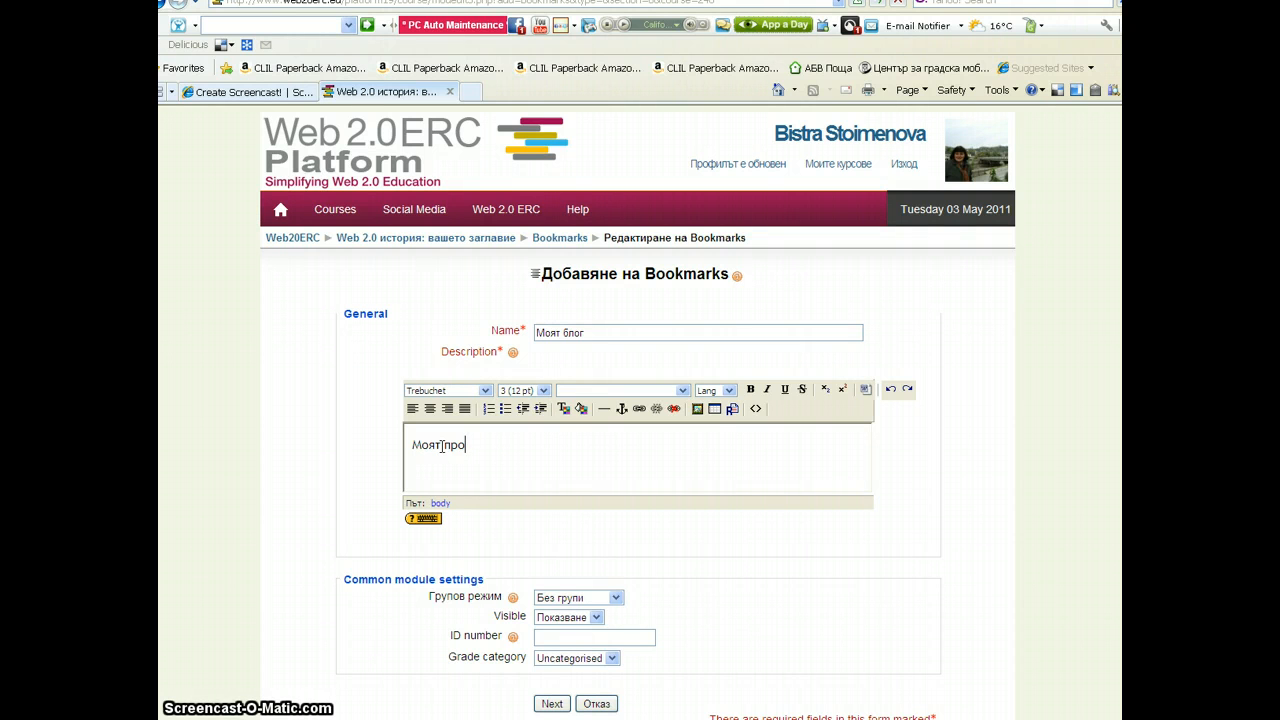
{"action": "type", "text": "бен"}
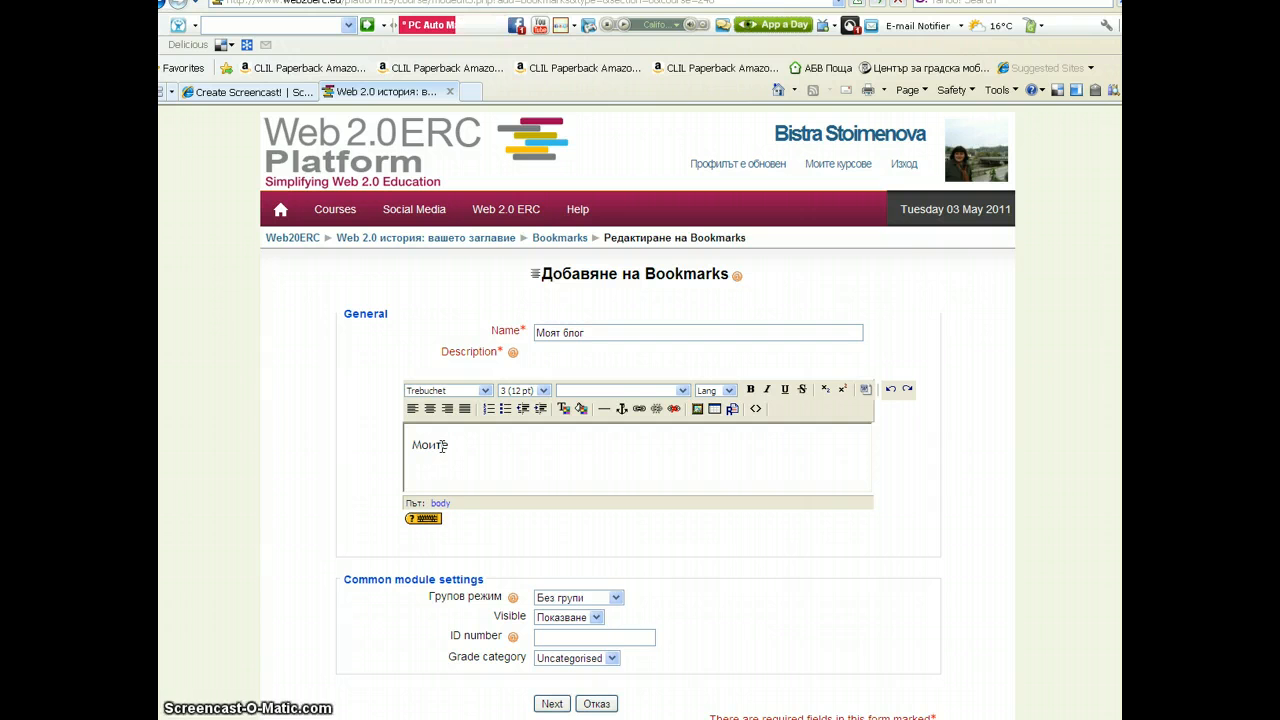
{"action": "type", "text": "соц"}
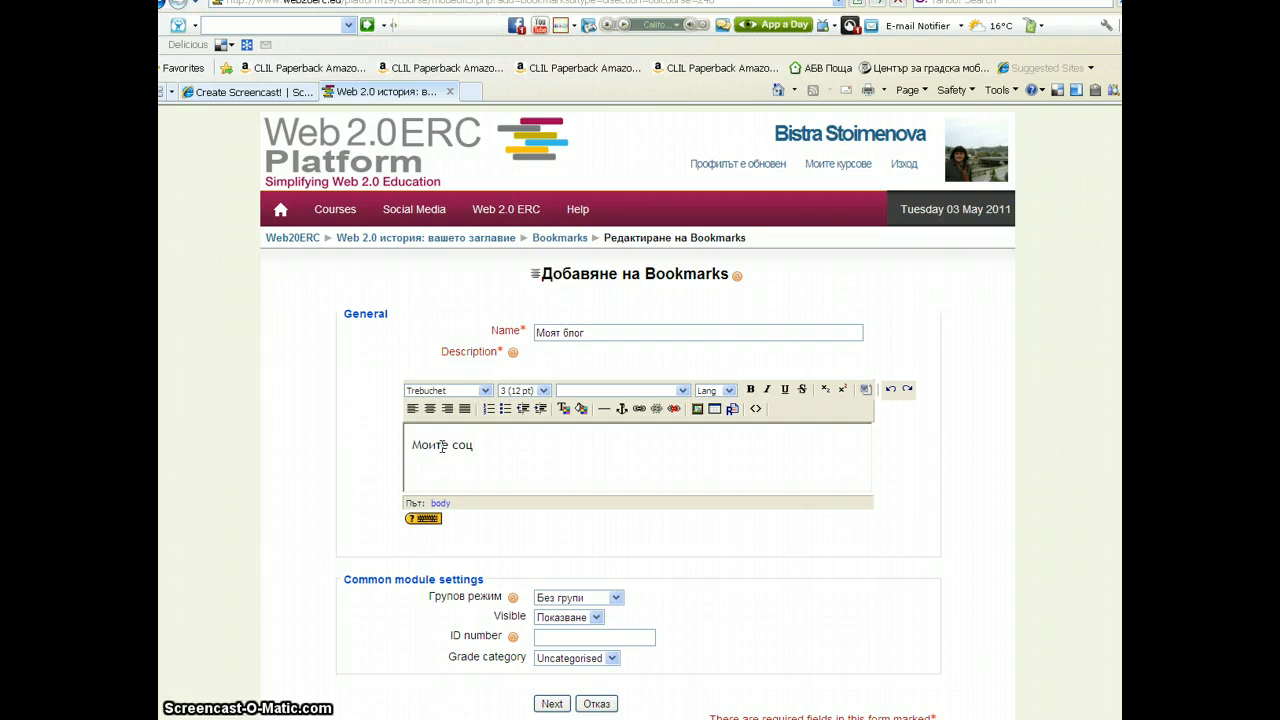
Rename the bookmarks activity to Моятсоциални отметки and save it to continue to the next activity form
{"action": "double_click", "coordinate": [574, 333]}
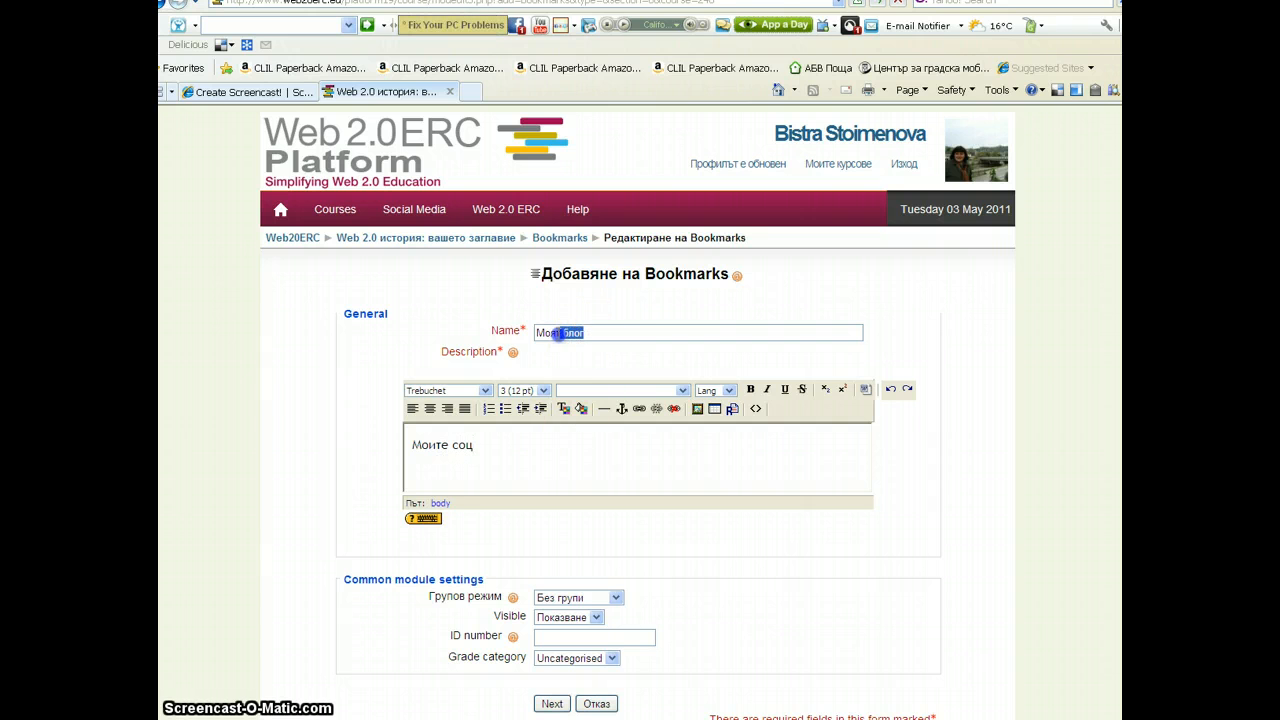
{"action": "type", "text": "социални"}
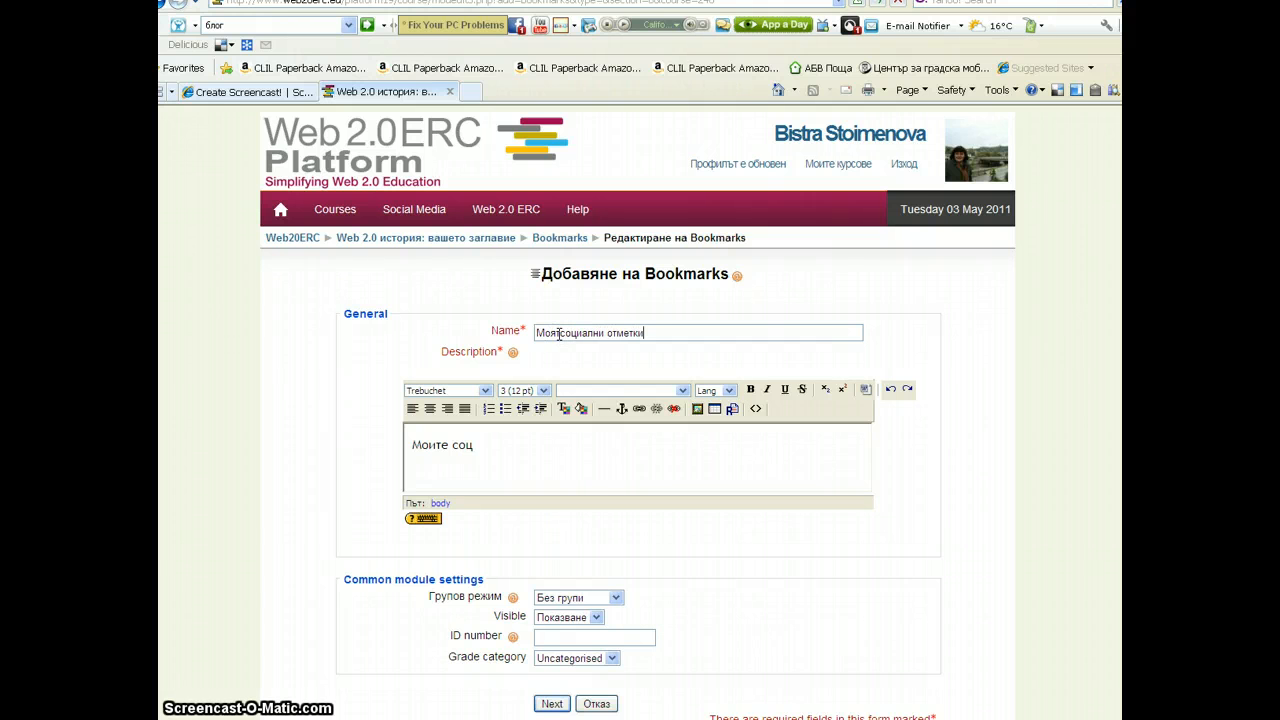
{"action": "left_click", "coordinate": [471, 447]}
{"action": "scroll", "coordinate": [471, 444], "scroll_direction": "down", "scroll_amount": 3}
{"action": "left_click", "coordinate": [551, 538]}
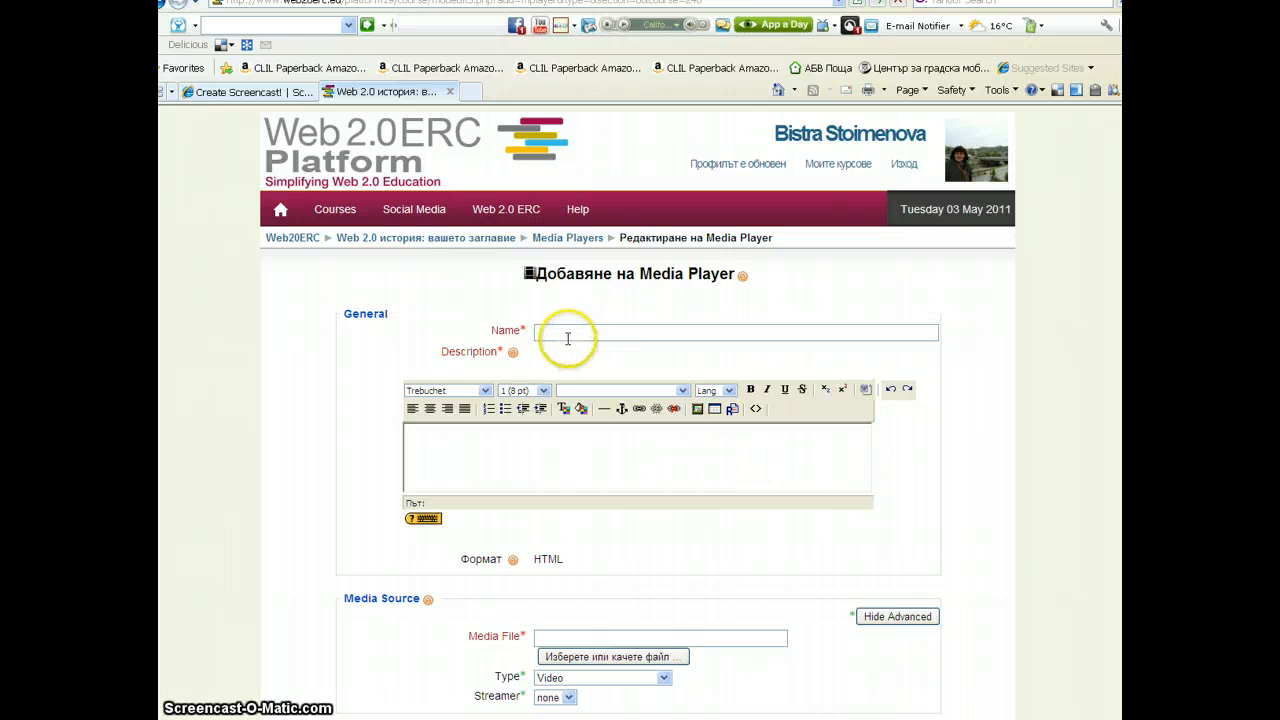
Name the media player Моят филм from the suggestions and enter the description моят учебен филм
{"action": "type", "text": "Моя"}
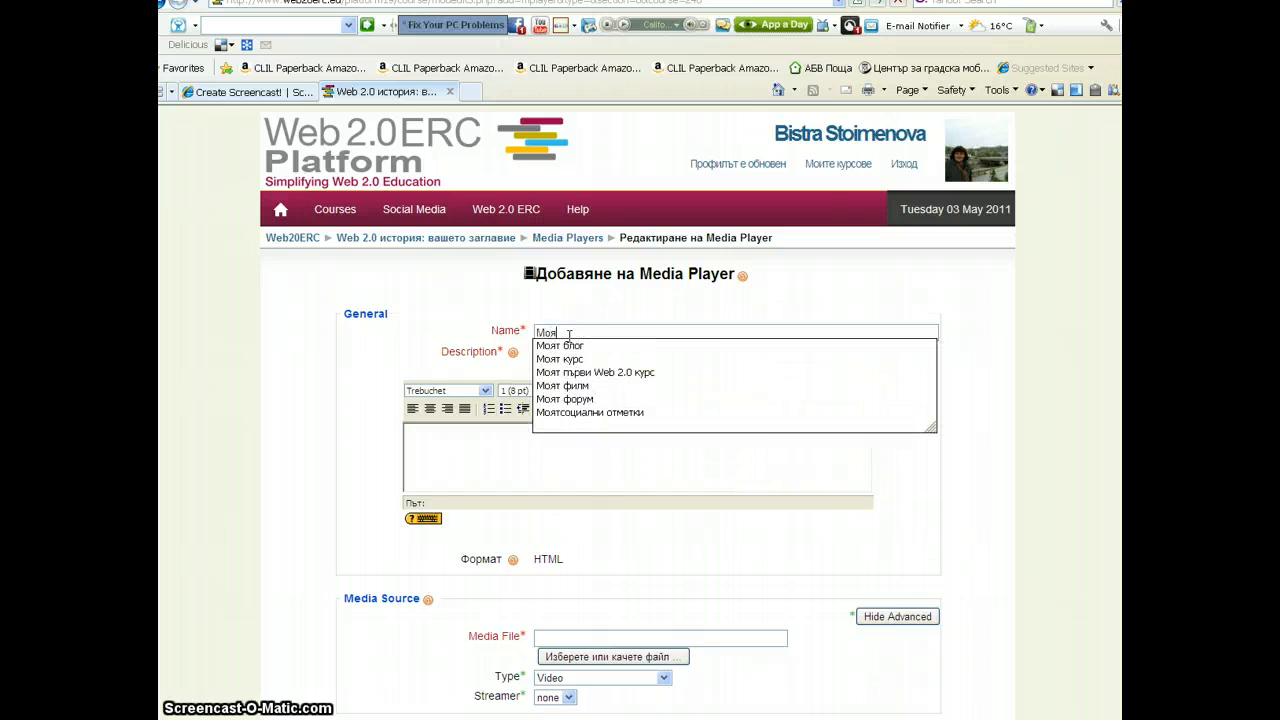
{"action": "left_click", "coordinate": [570, 393]}
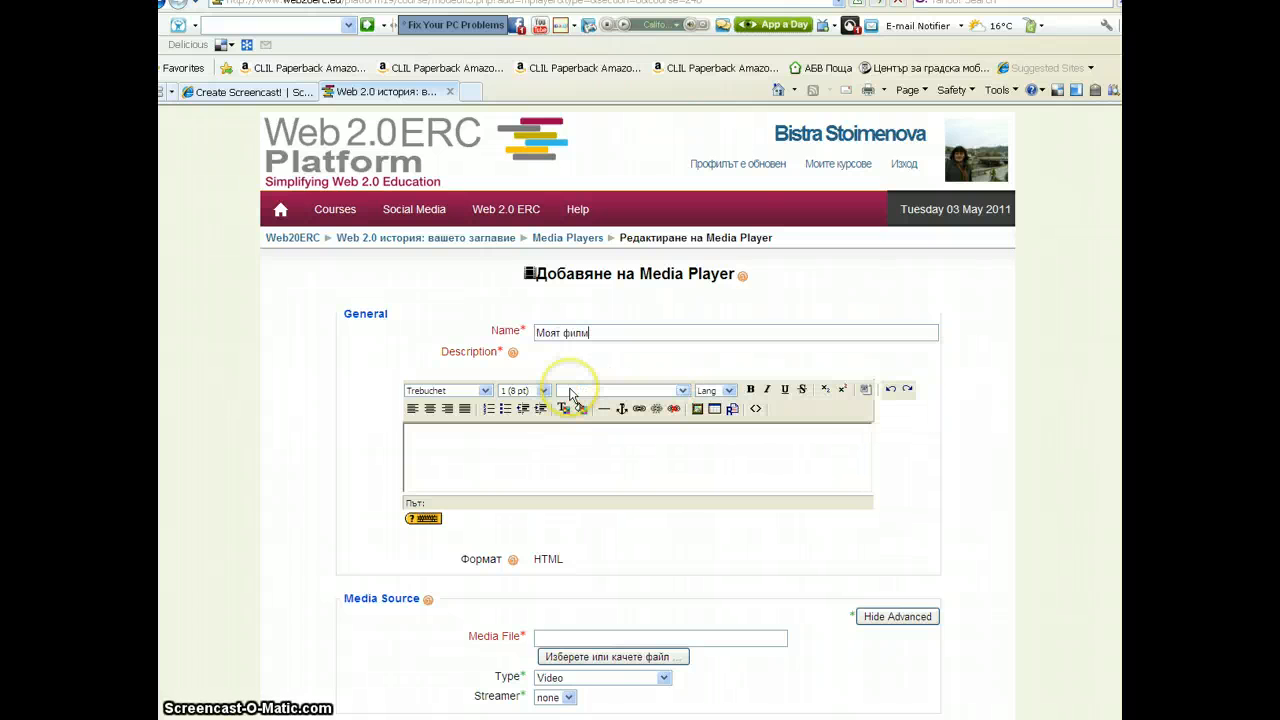
{"action": "left_click", "coordinate": [473, 430]}
{"action": "type", "text": "Моя"}
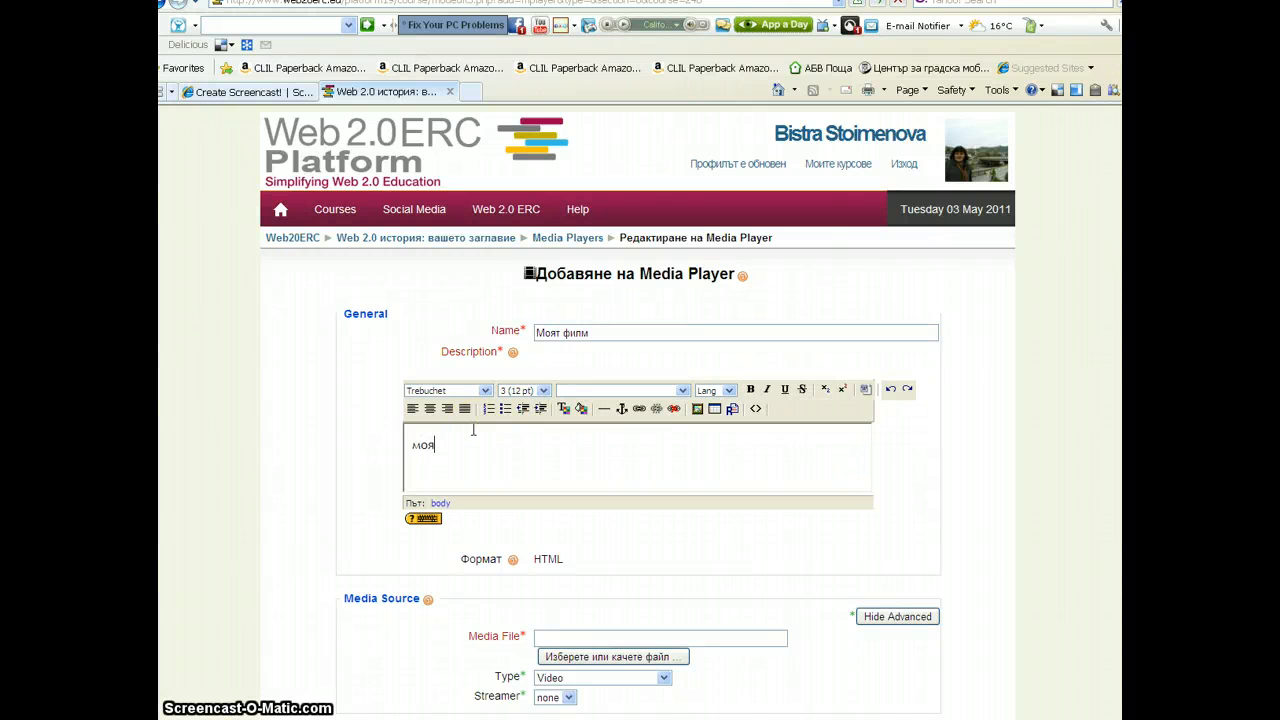
{"action": "type", "text": "т учебен ф"}
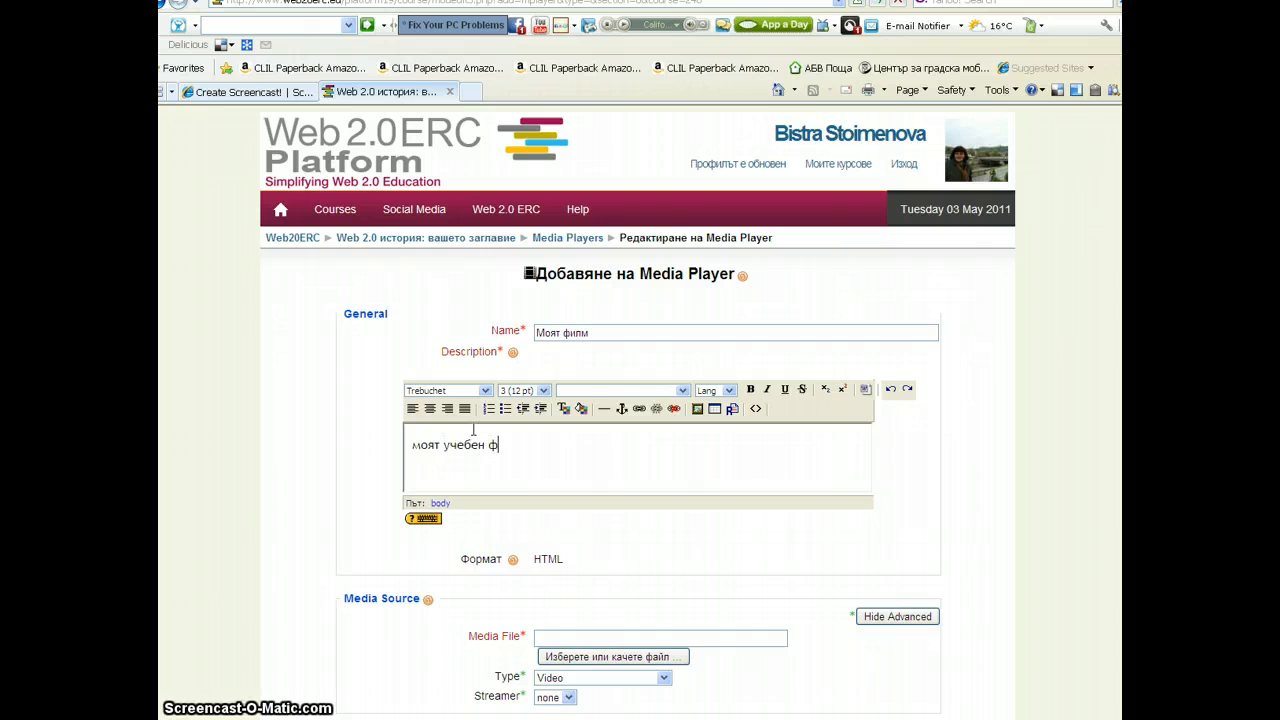
{"action": "type", "text": "илм"}
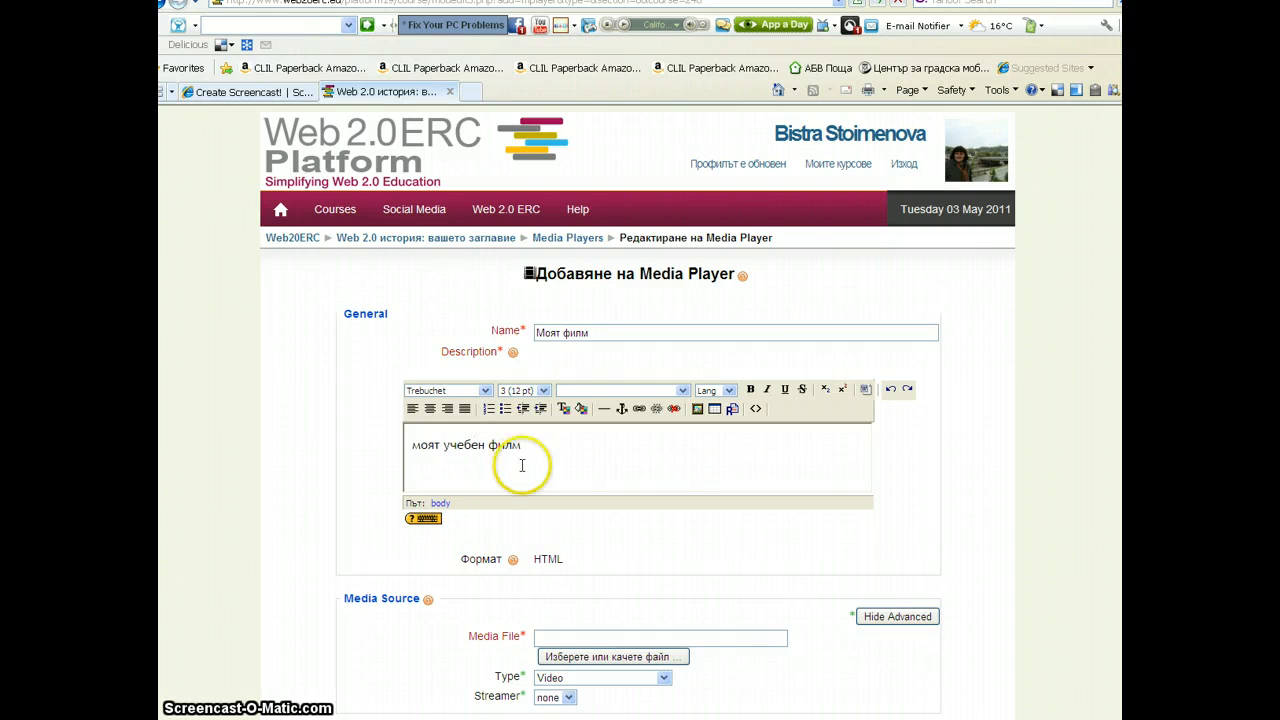
{"action": "scroll", "coordinate": [530, 468], "scroll_direction": "down", "scroll_amount": 2}
{"action": "left_click", "coordinate": [549, 544]}
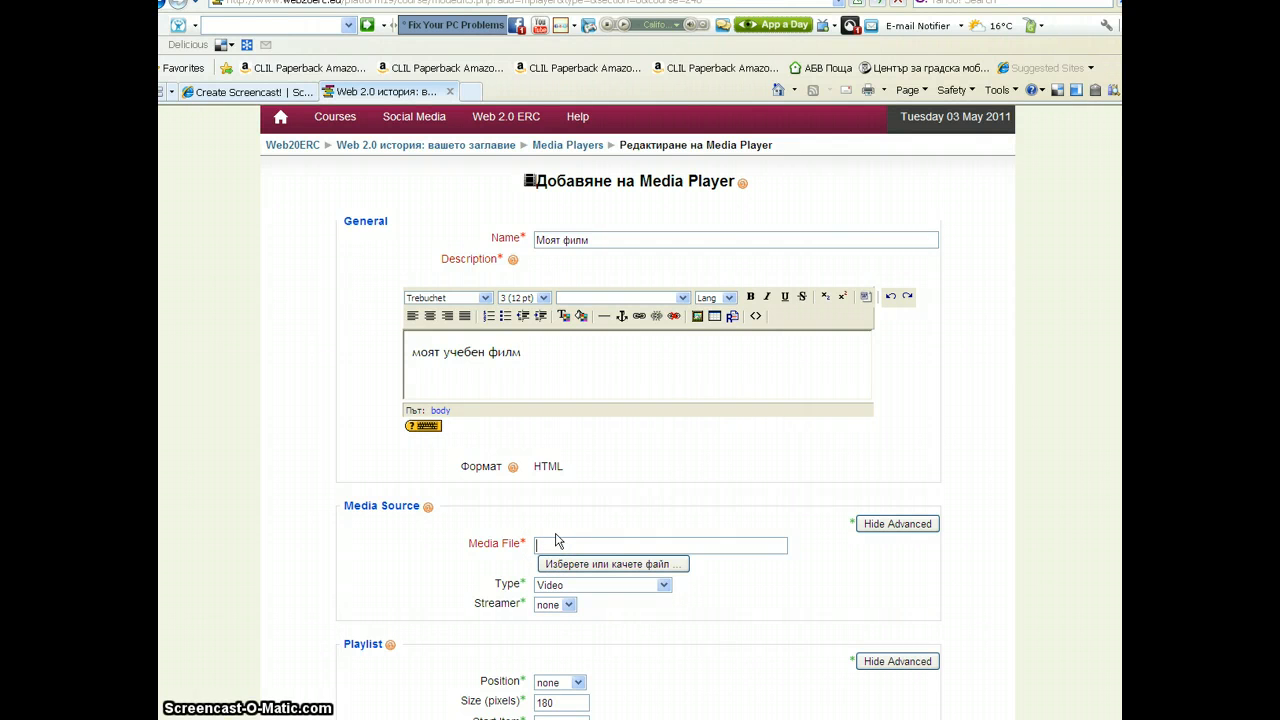
{"action": "left_click", "coordinate": [590, 544]}
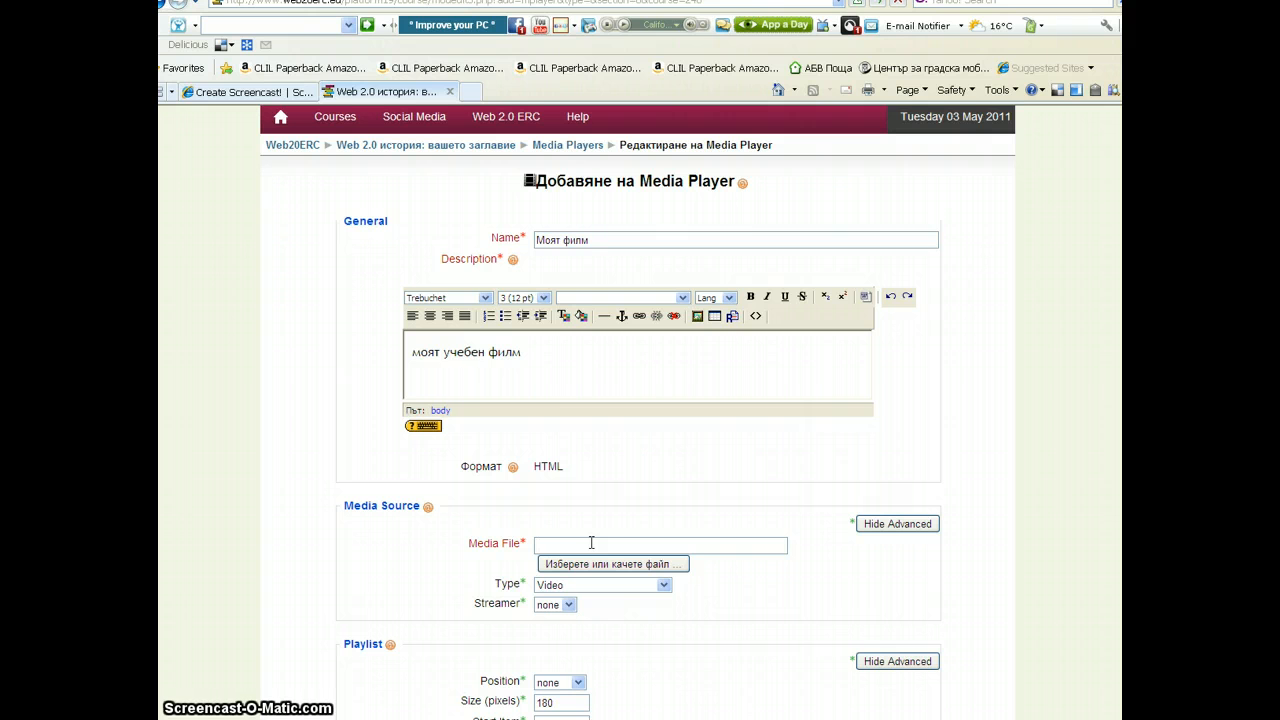
{"action": "type", "text": "www"}
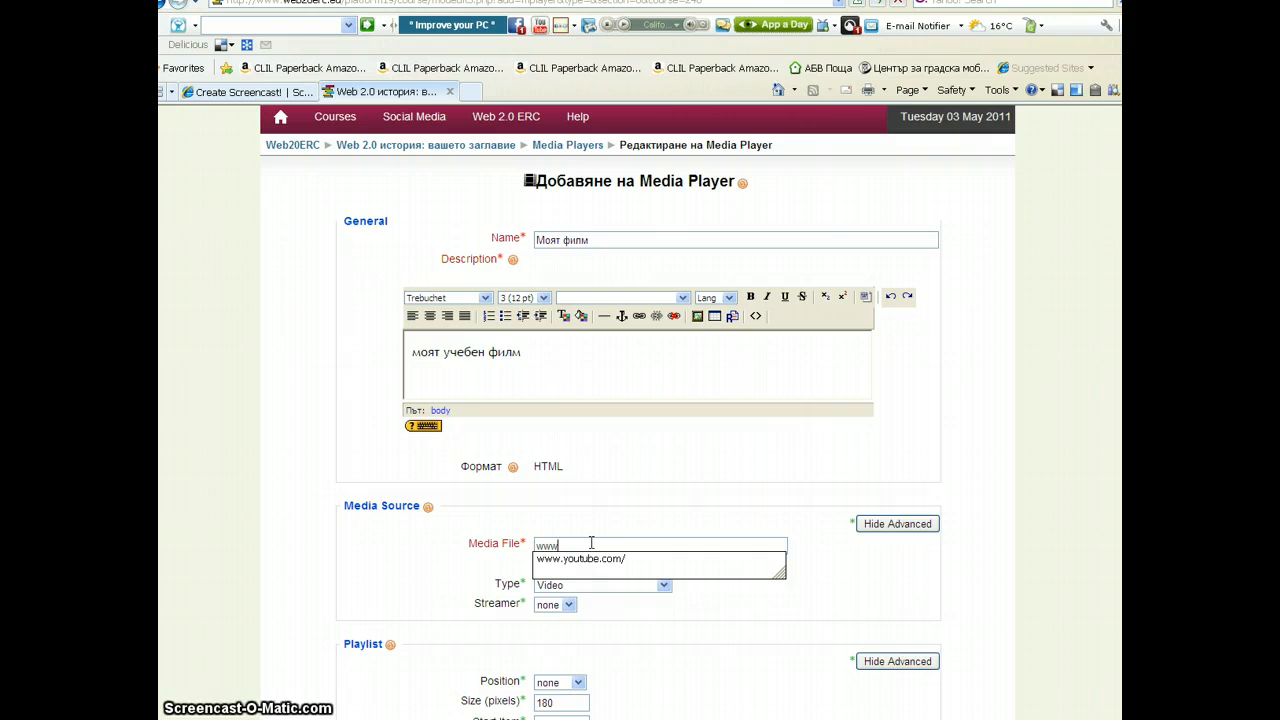
{"action": "left_click", "coordinate": [588, 561]}
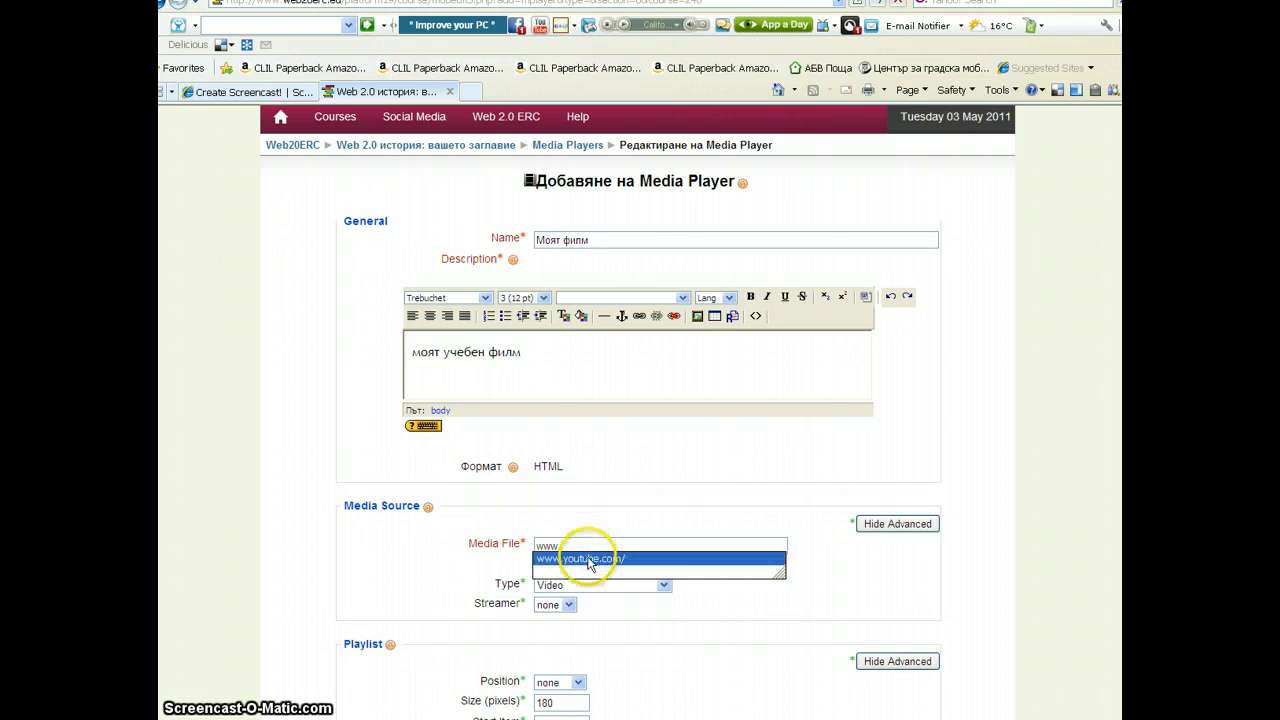
{"action": "left_click", "coordinate": [588, 562]}
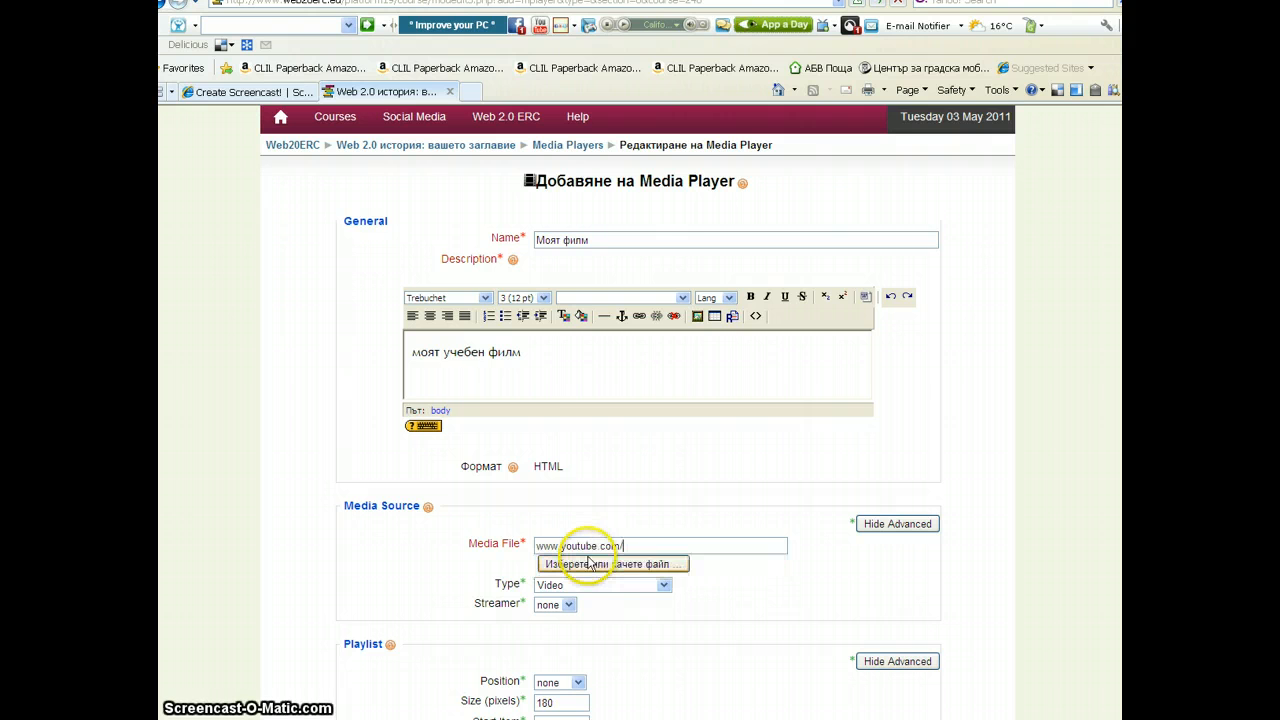
{"action": "left_click", "coordinate": [662, 587]}
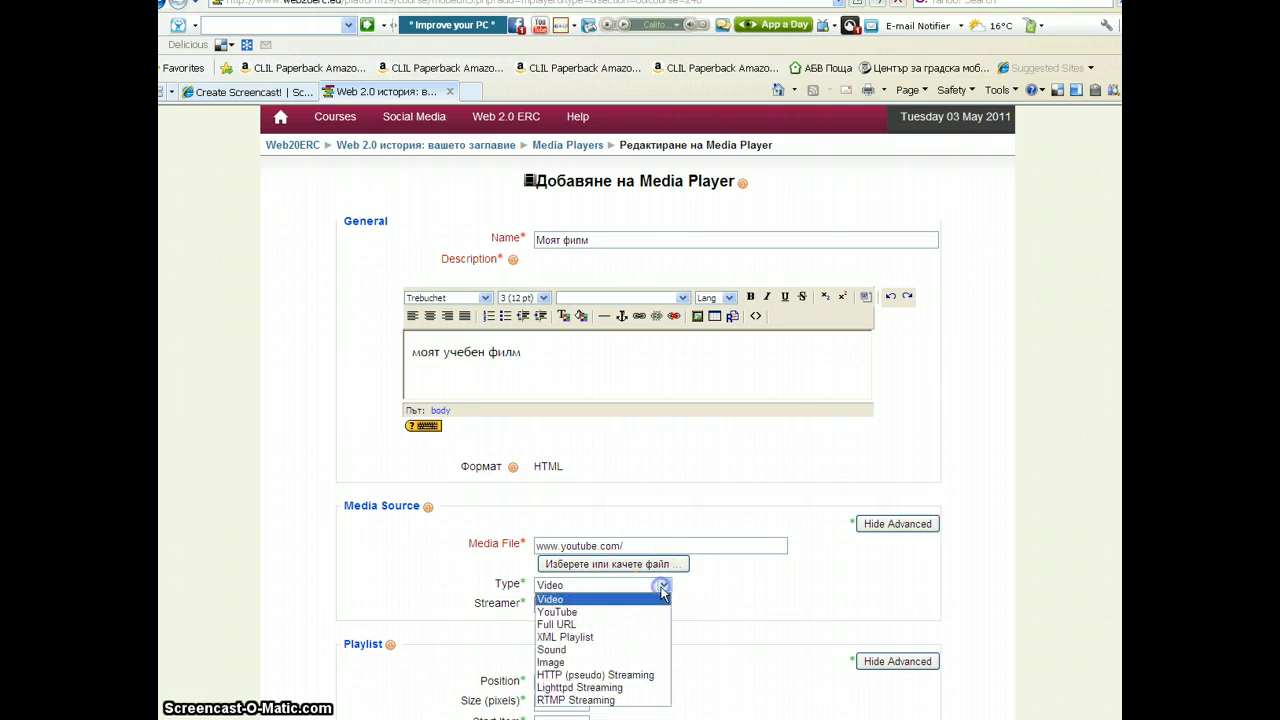
{"action": "left_click", "coordinate": [565, 611]}
{"action": "left_click", "coordinate": [1110, 598]}
Set Auto Start to true and Full Screen to false, then continue to the next activity form
{"action": "scroll", "coordinate": [1110, 598], "scroll_direction": "down", "scroll_amount": 10}
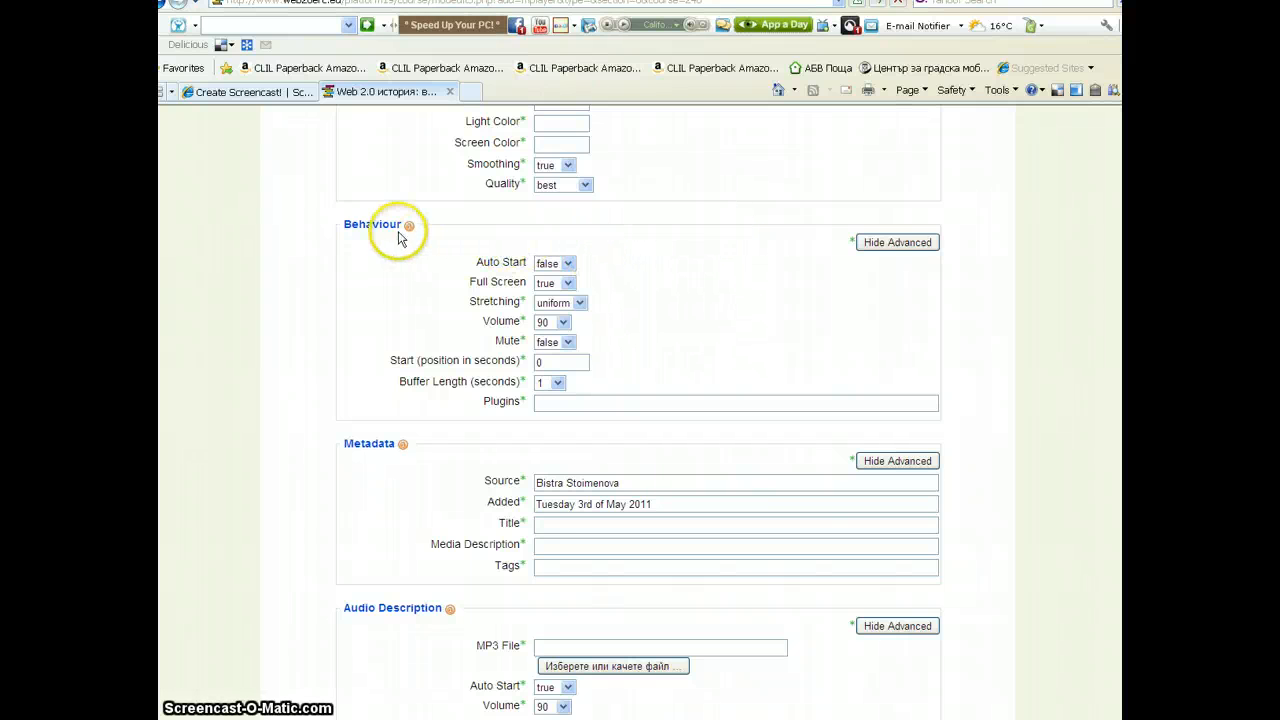
{"action": "left_click", "coordinate": [568, 266]}
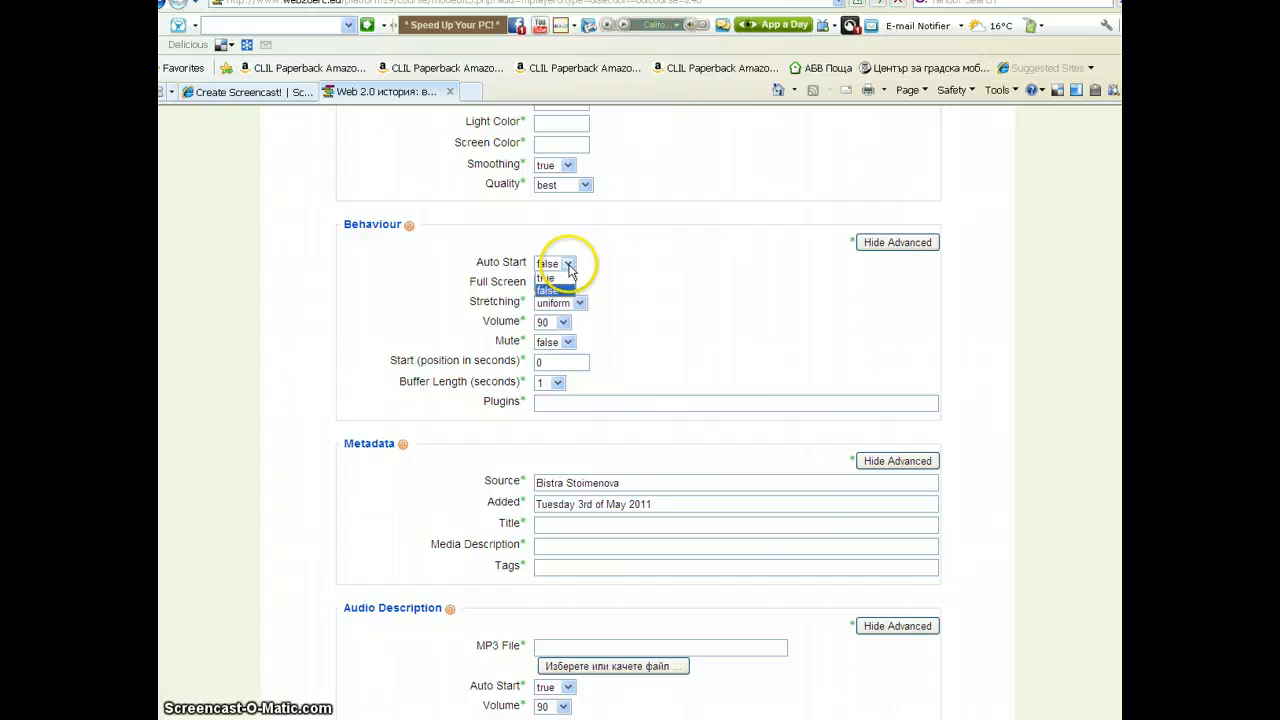
{"action": "left_click", "coordinate": [560, 278]}
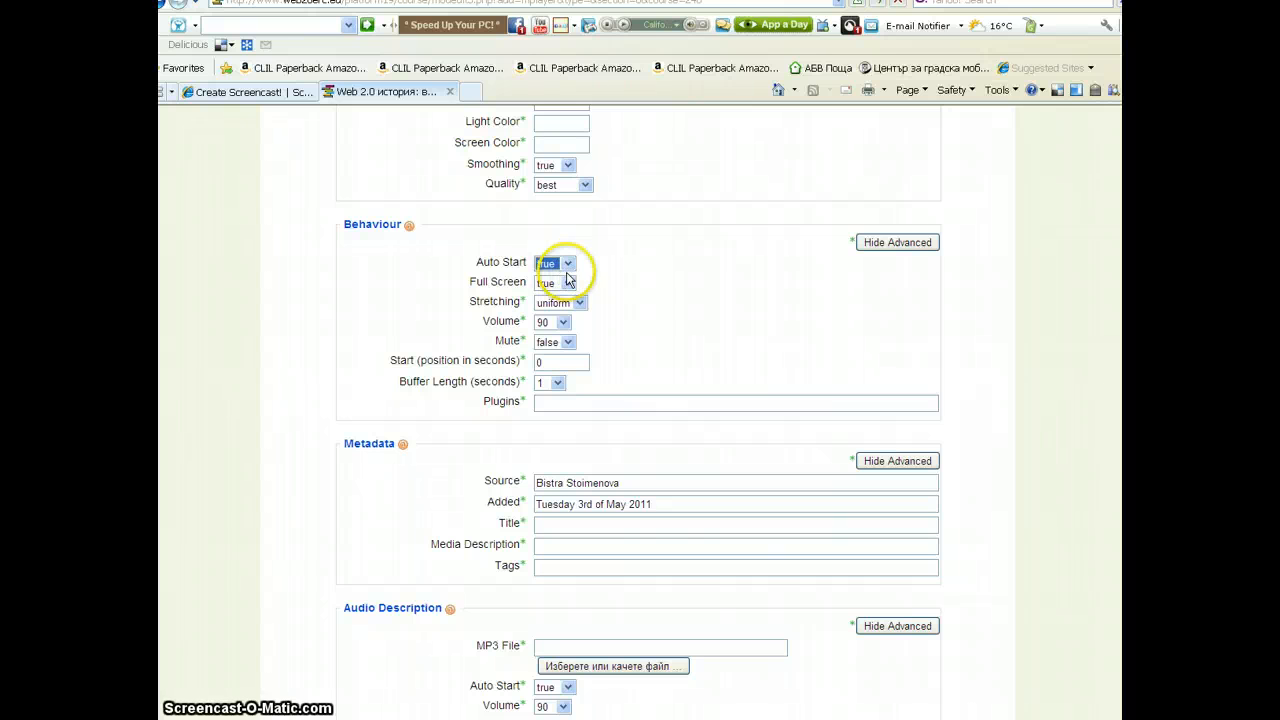
{"action": "left_click", "coordinate": [567, 283]}
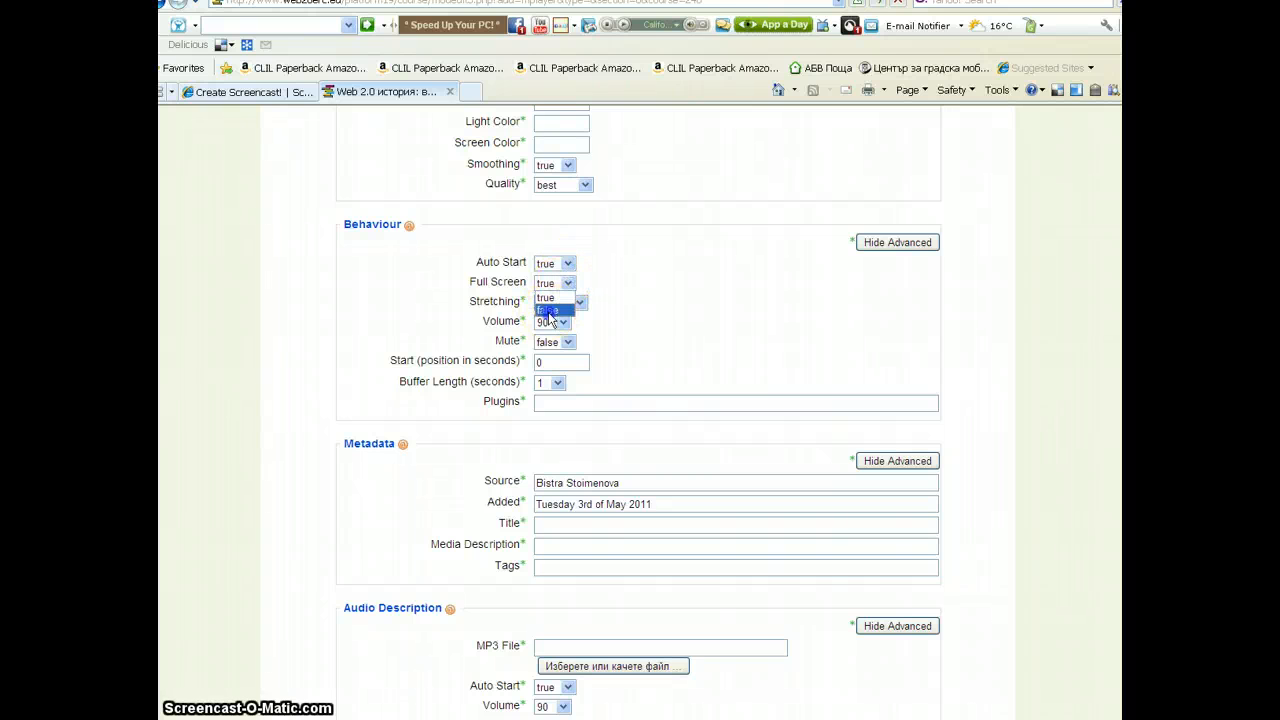
{"action": "left_click", "coordinate": [547, 311]}
{"action": "scroll", "coordinate": [840, 497], "scroll_direction": "down", "scroll_amount": 10}
{"action": "scroll", "coordinate": [840, 497], "scroll_direction": "down", "scroll_amount": 10}
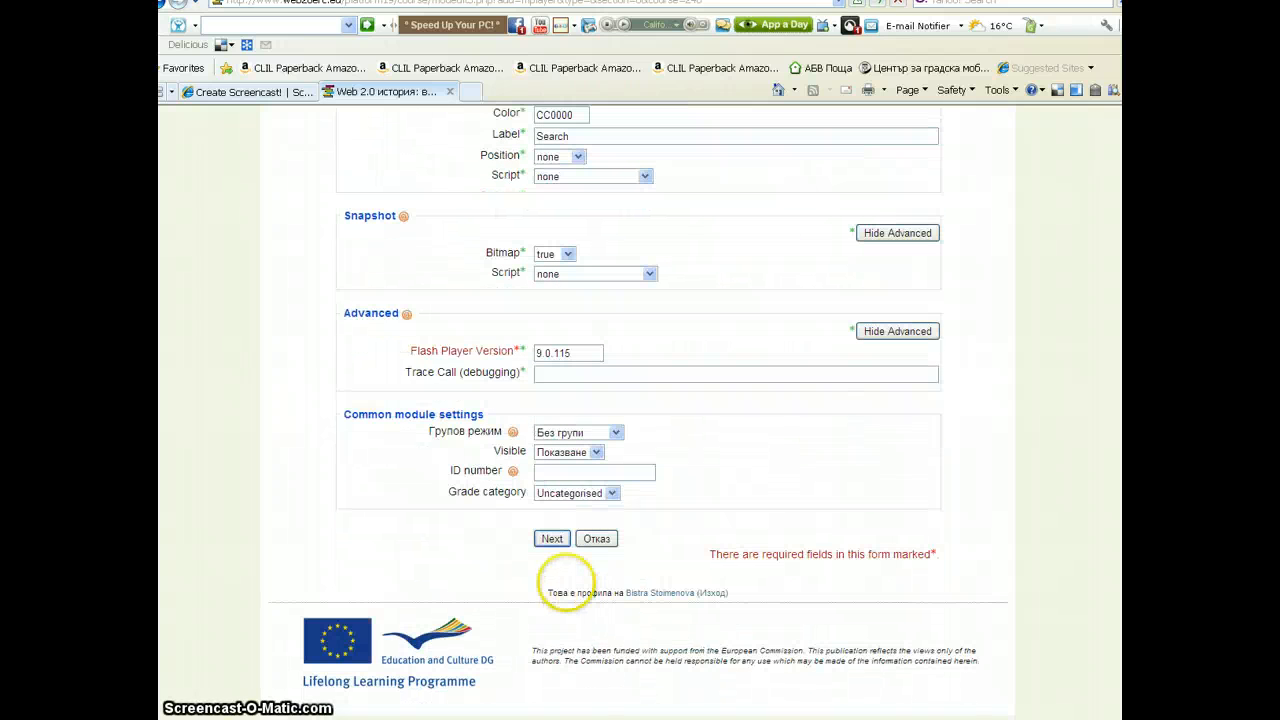
{"action": "left_click", "coordinate": [553, 540]}
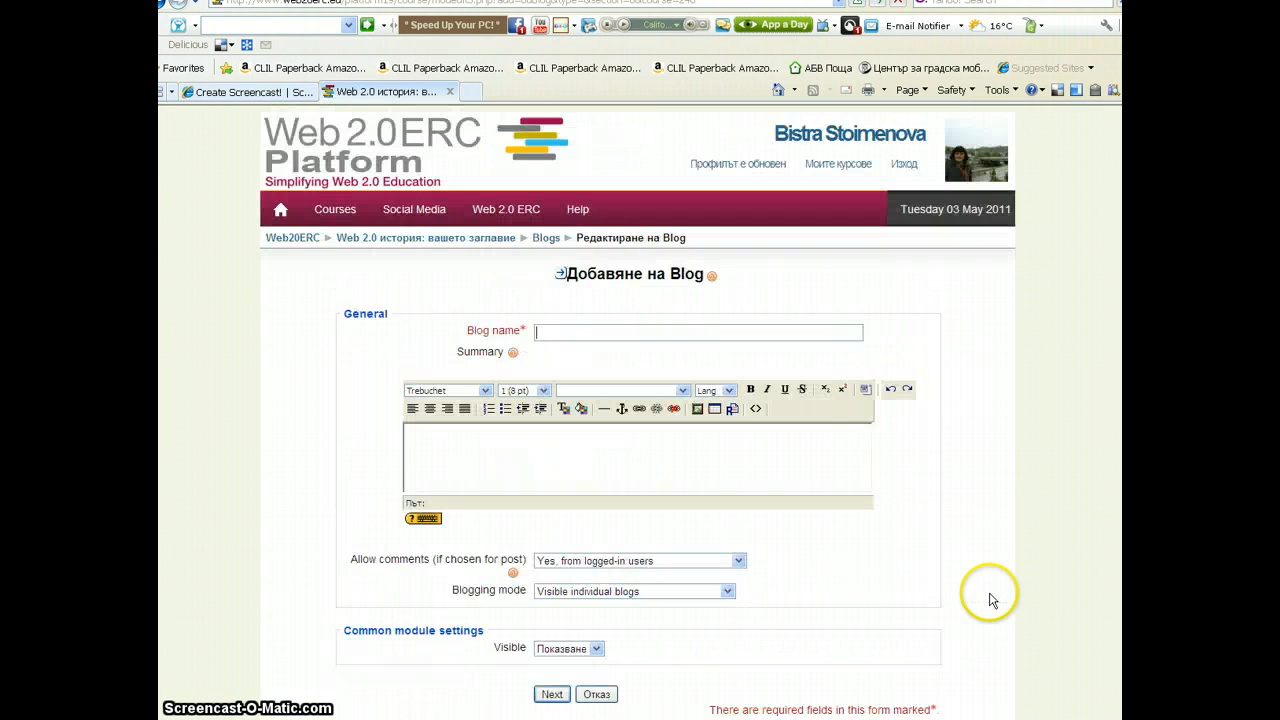
Name the blog Моят блог using the suggestion list and continue to the next step
{"action": "left_click", "coordinate": [551, 332]}
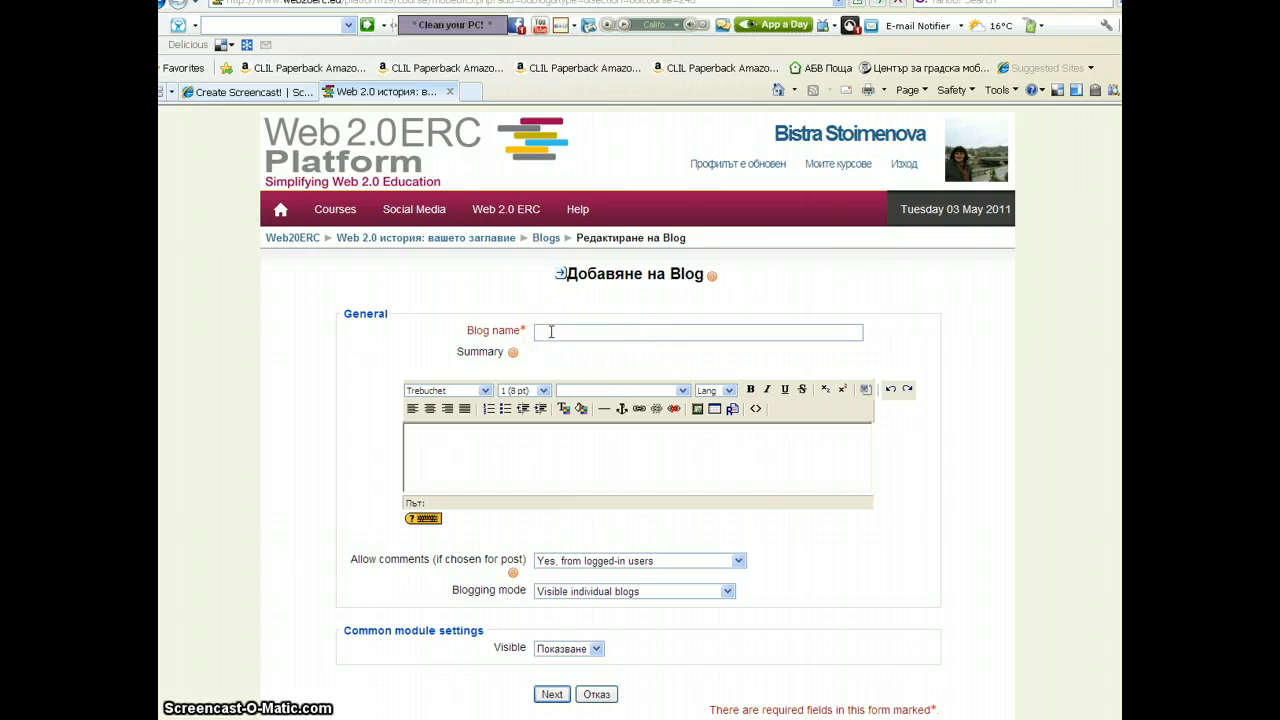
{"action": "type", "text": "fs"}
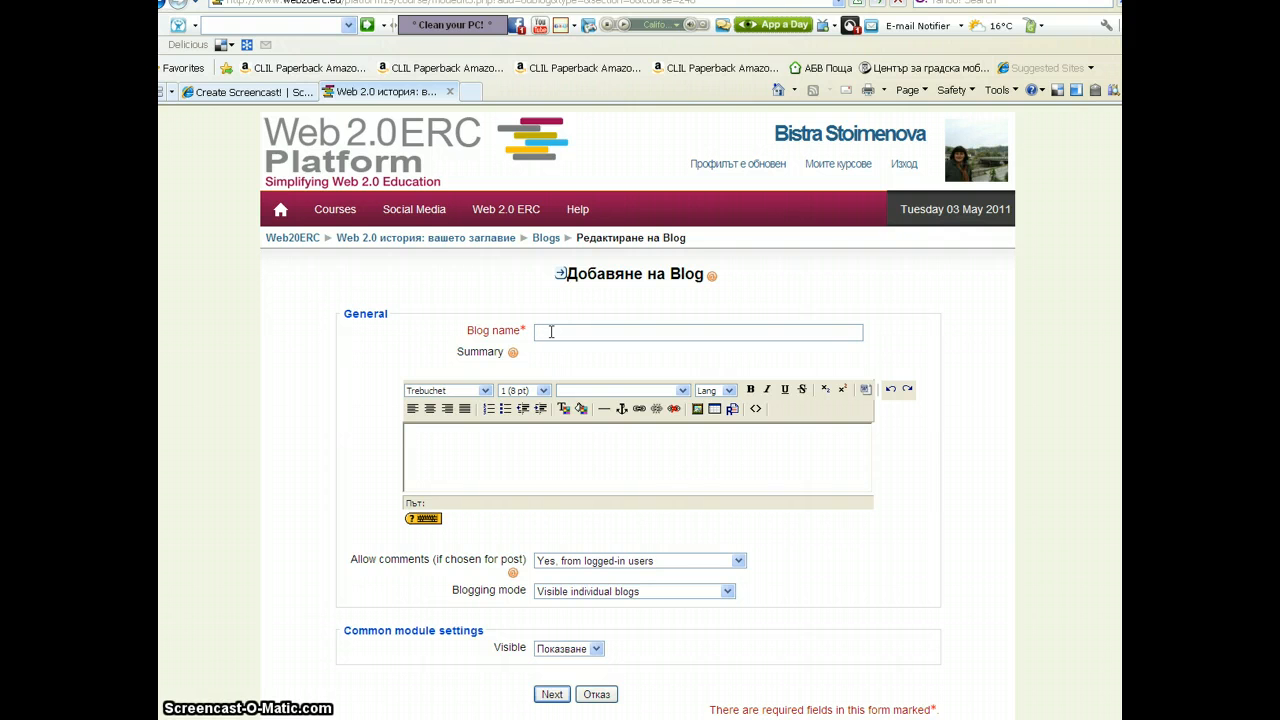
{"action": "type", "text": "Моят"}
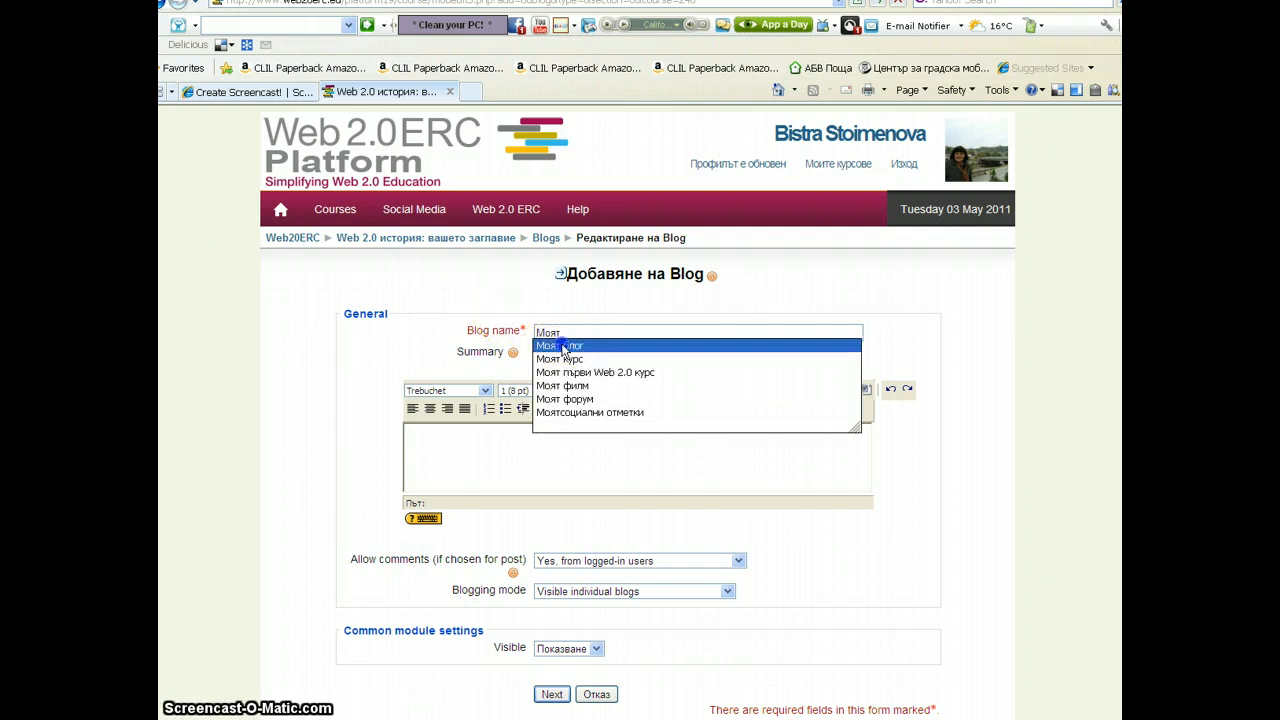
{"action": "left_click", "coordinate": [562, 346]}
{"action": "scroll", "coordinate": [740, 472], "scroll_direction": "down", "scroll_amount": 3}
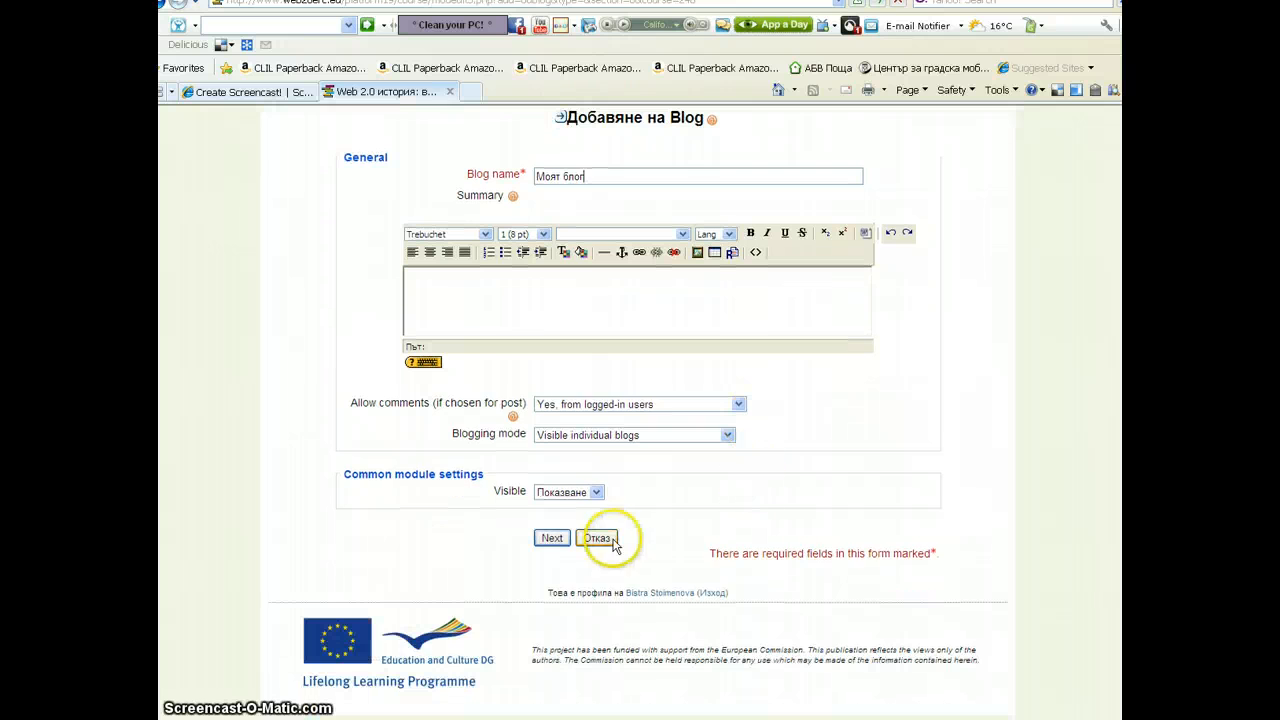
{"action": "left_click", "coordinate": [552, 538]}
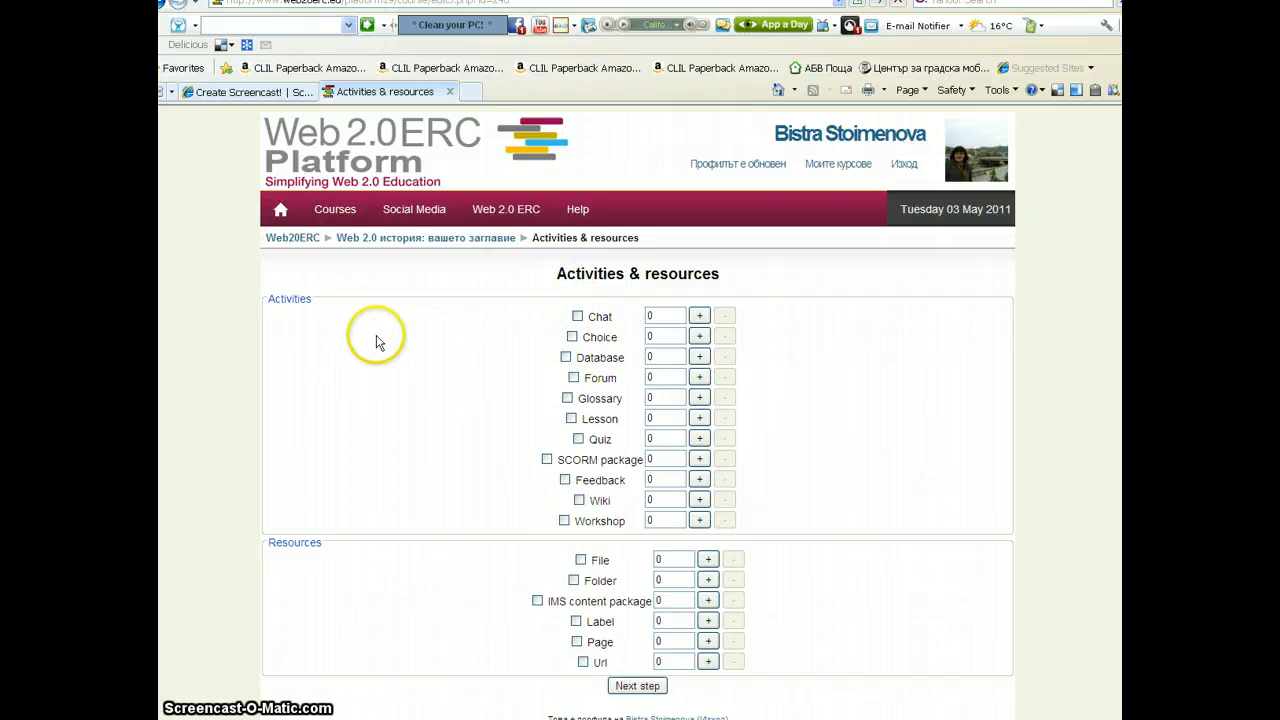
Enable Forum with one instance and Label with four instances, then proceed to the next step
{"action": "left_click", "coordinate": [574, 378]}
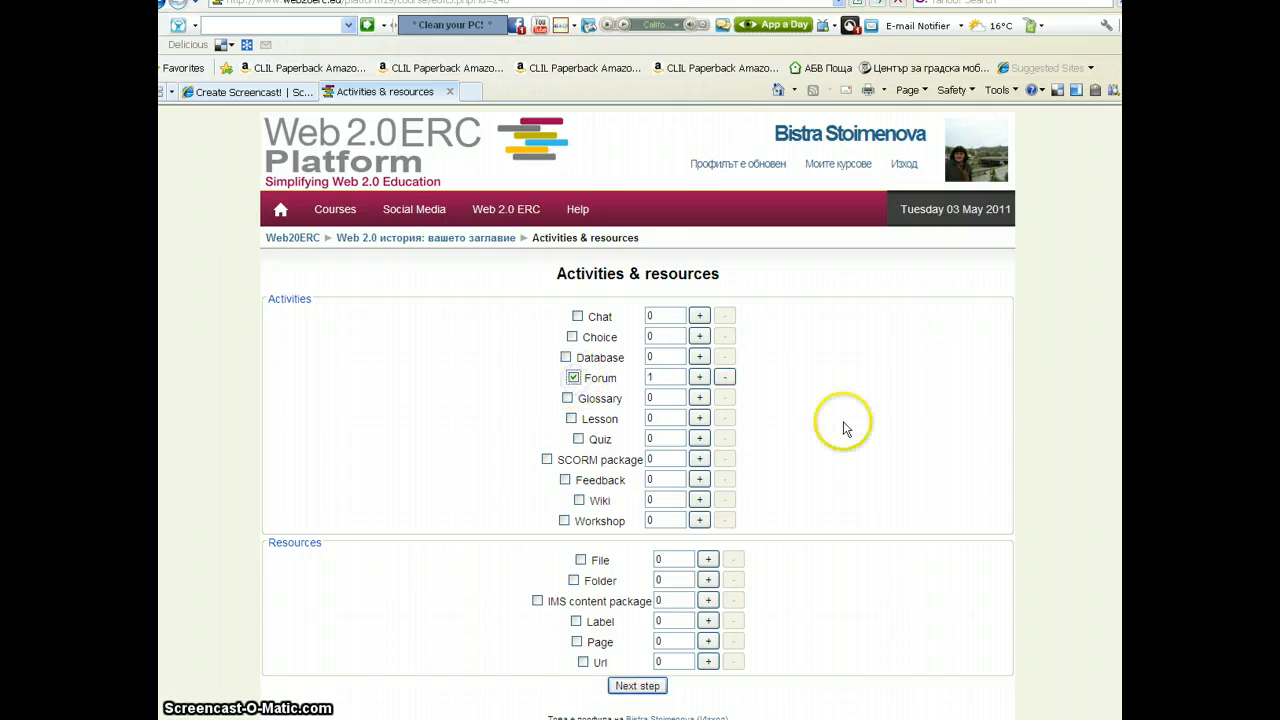
{"action": "scroll", "coordinate": [843, 425], "scroll_direction": "down", "scroll_amount": 3}
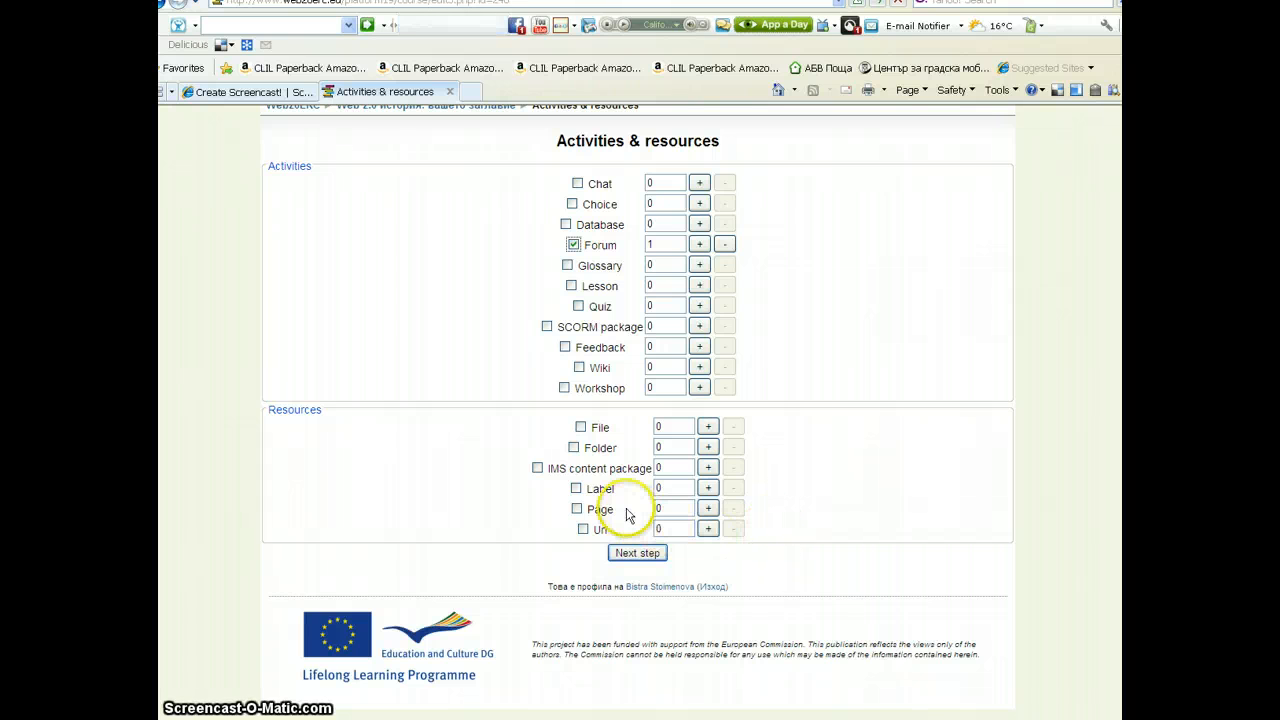
{"action": "left_click", "coordinate": [577, 489]}
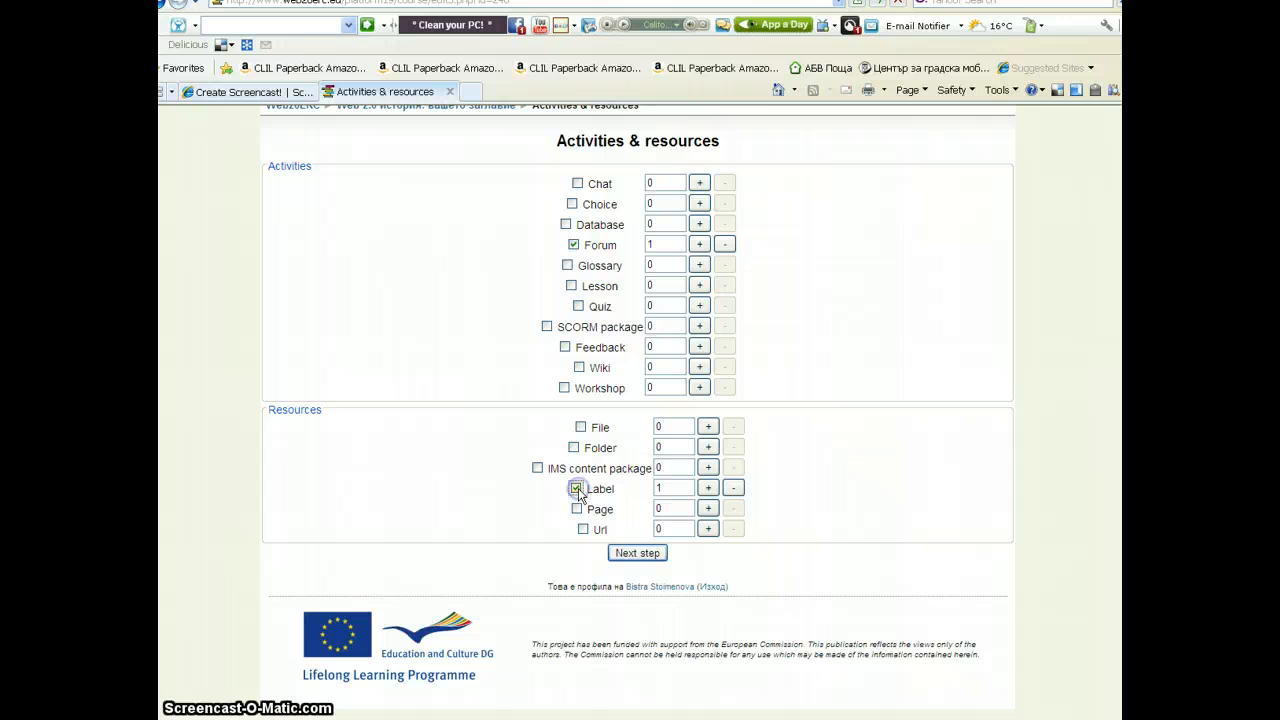
{"action": "left_click", "coordinate": [708, 489]}
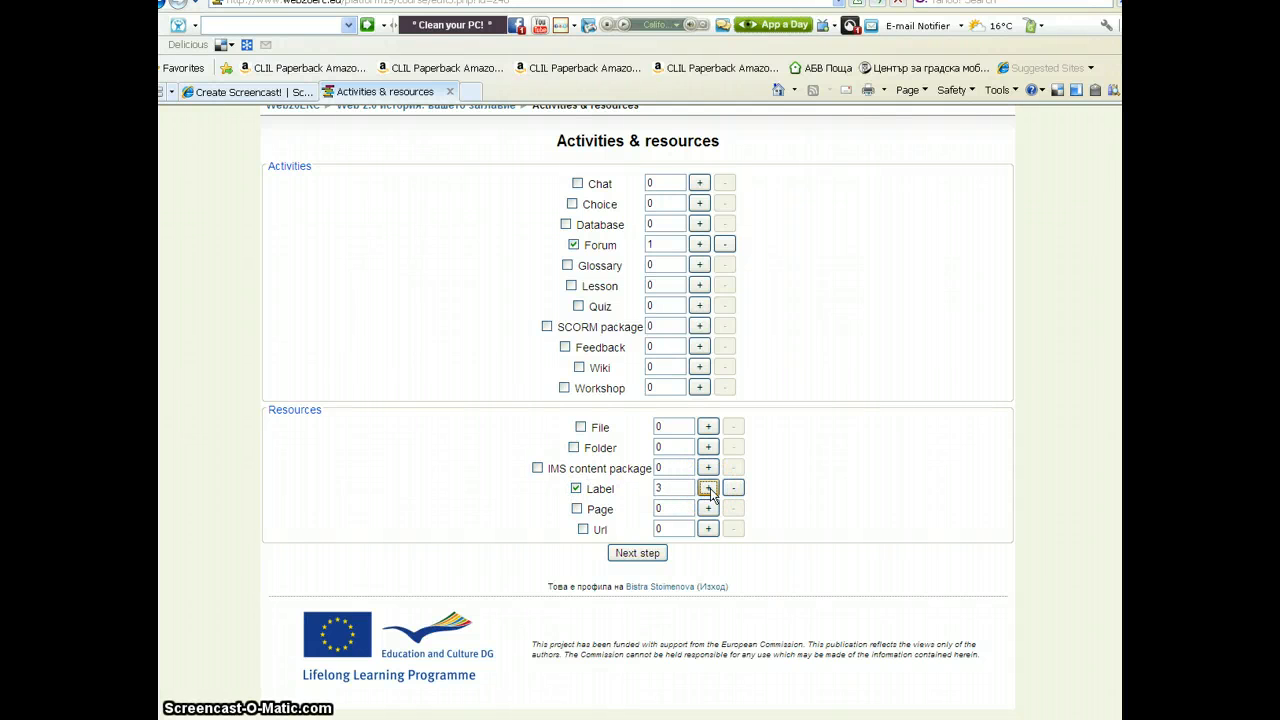
{"action": "left_click", "coordinate": [708, 489]}
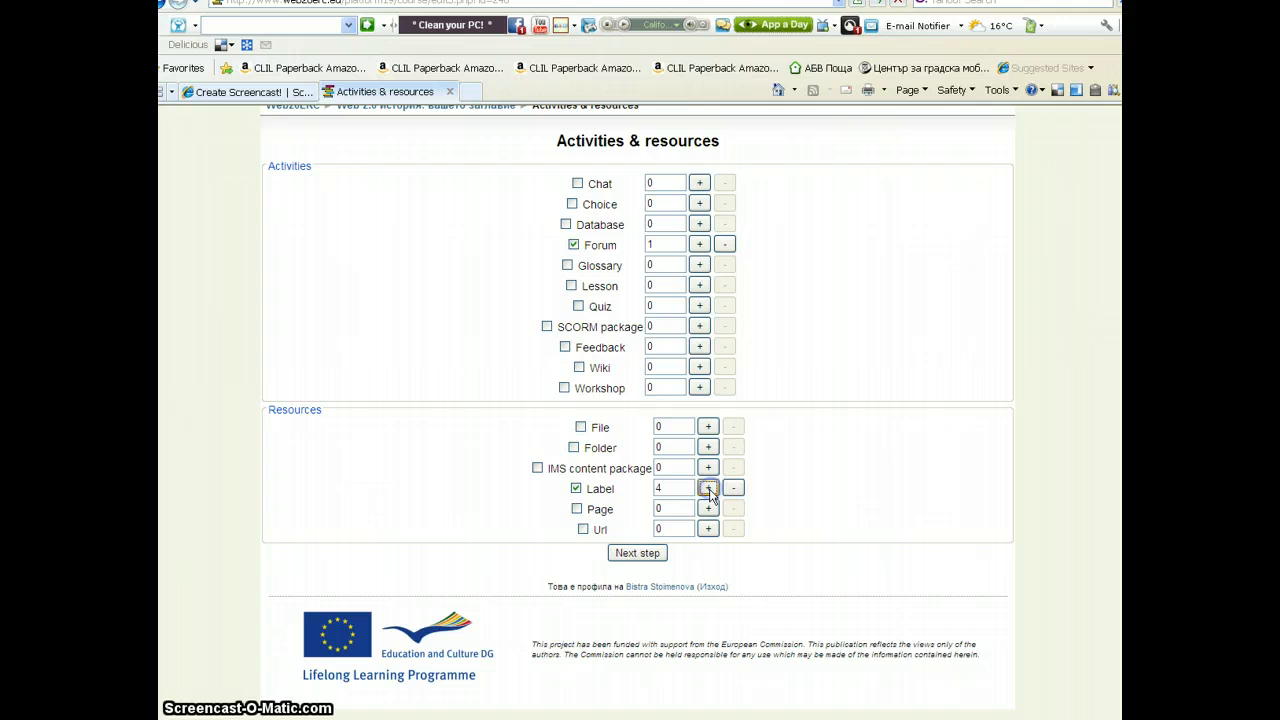
{"action": "left_click", "coordinate": [640, 554]}
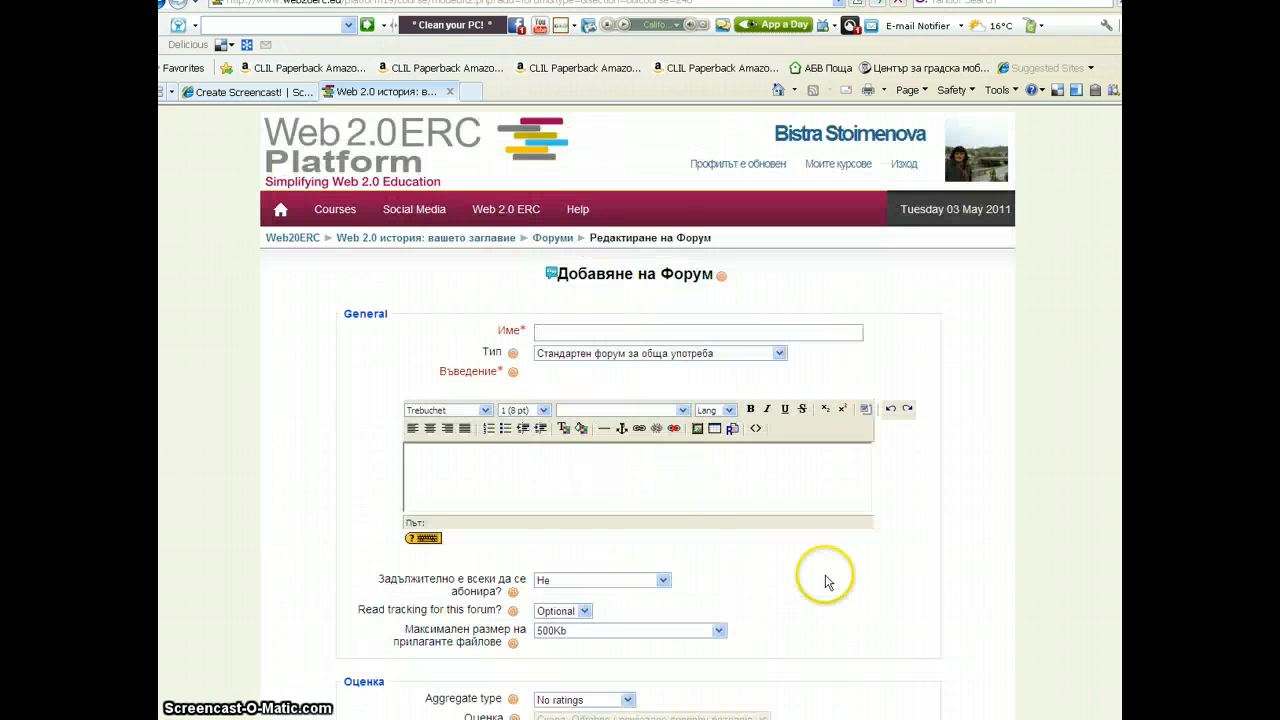
Name the forum Моят форум by picking it from the suggestion list
{"action": "left_click", "coordinate": [553, 336]}
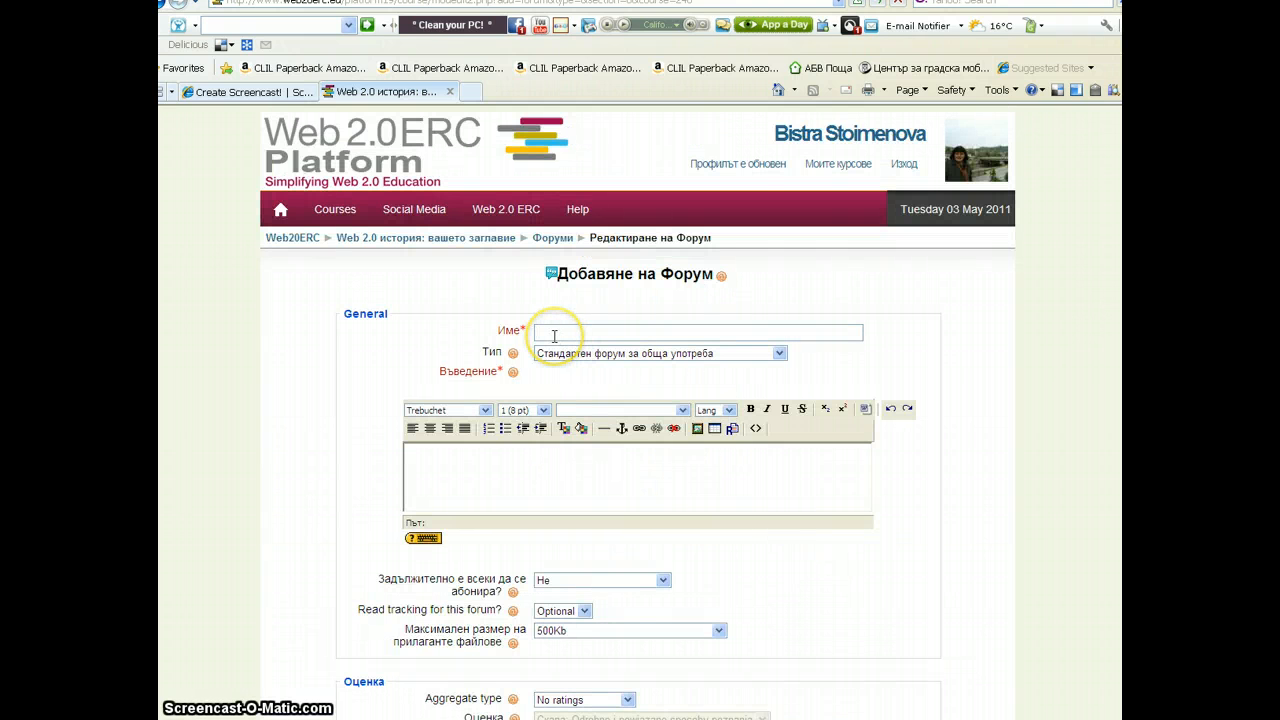
{"action": "type", "text": "М"}
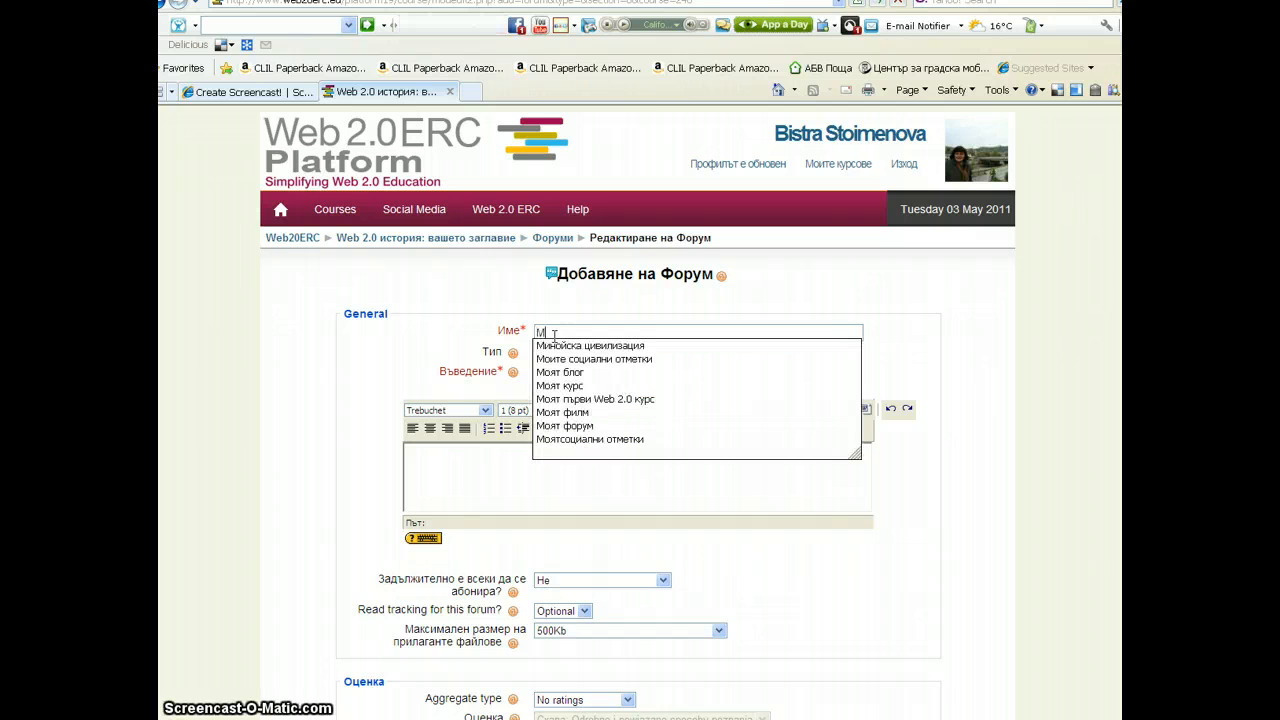
{"action": "type", "text": "оят"}
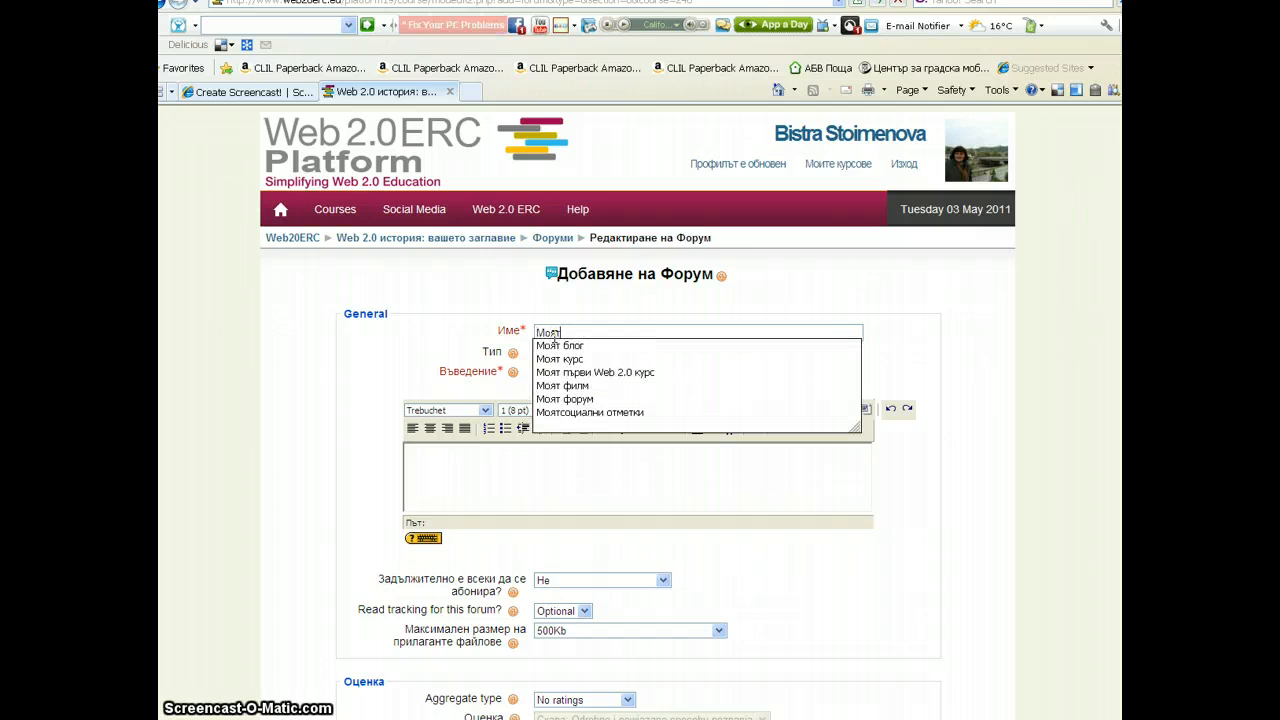
{"action": "left_click", "coordinate": [564, 400]}
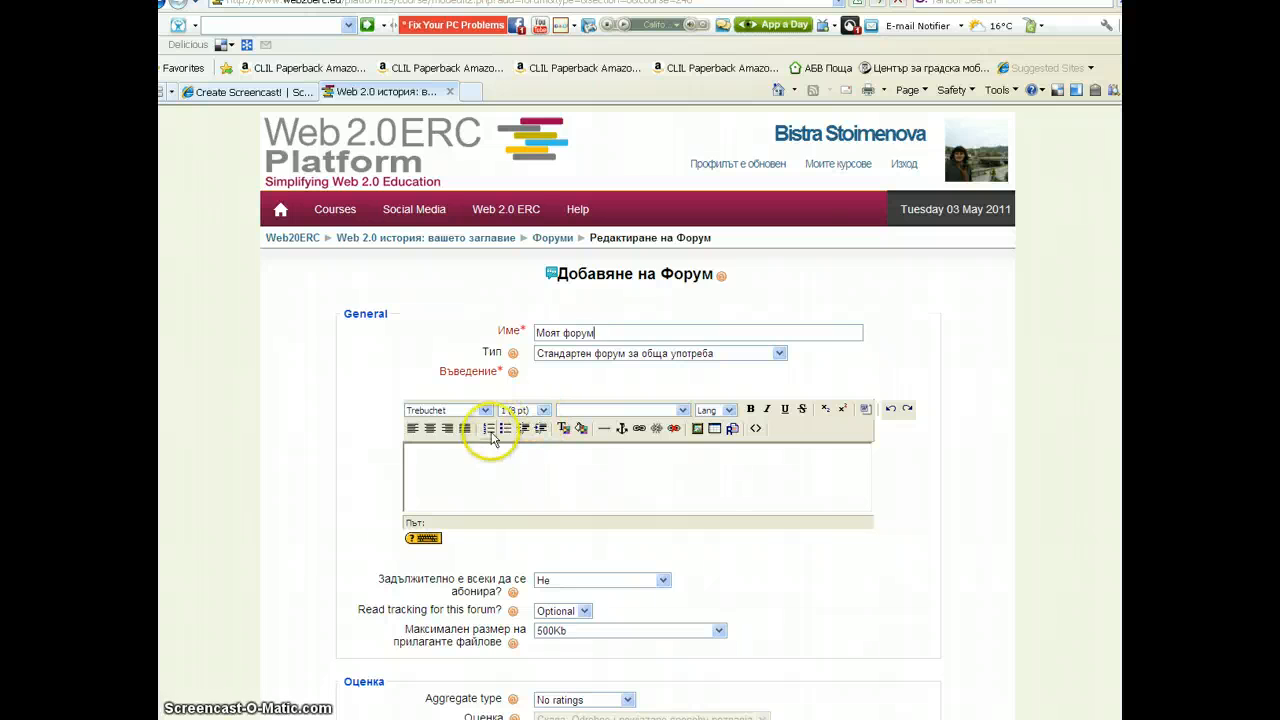
Enter the forum introduction text "Добре дошли във форума!"
{"action": "left_click", "coordinate": [438, 453]}
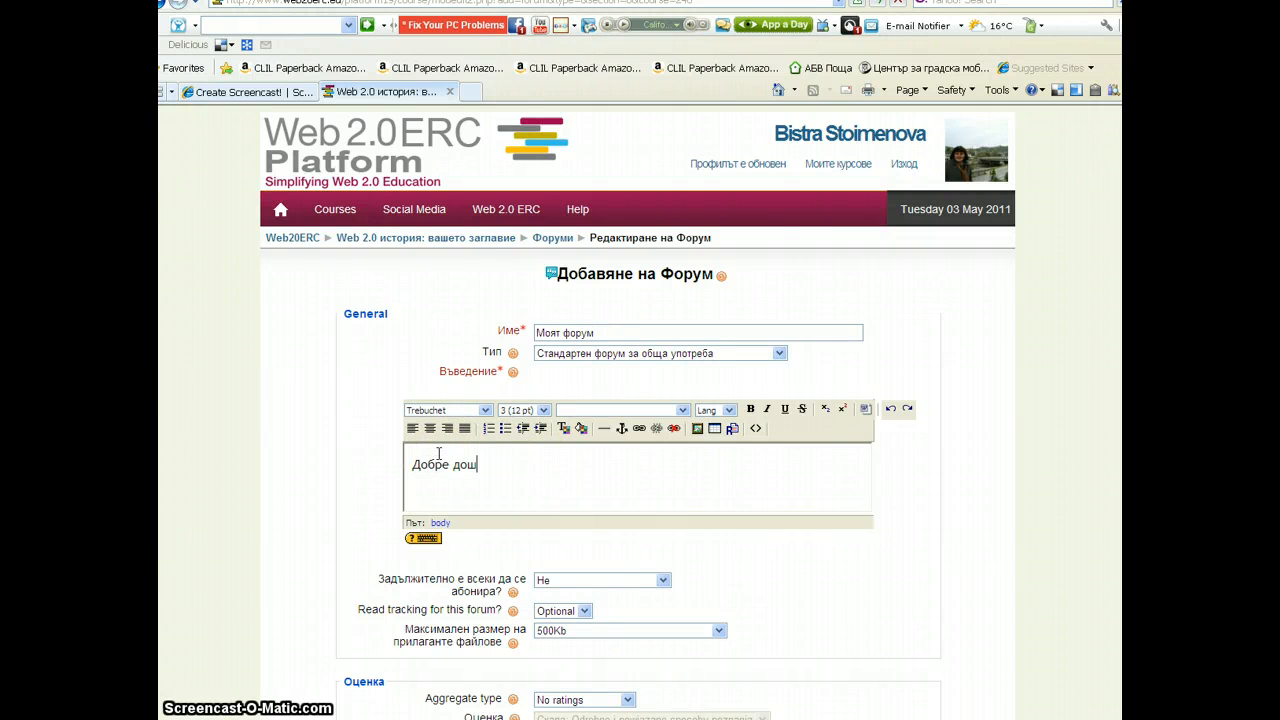
{"action": "type", "text": "Добре дошли във форума!"}
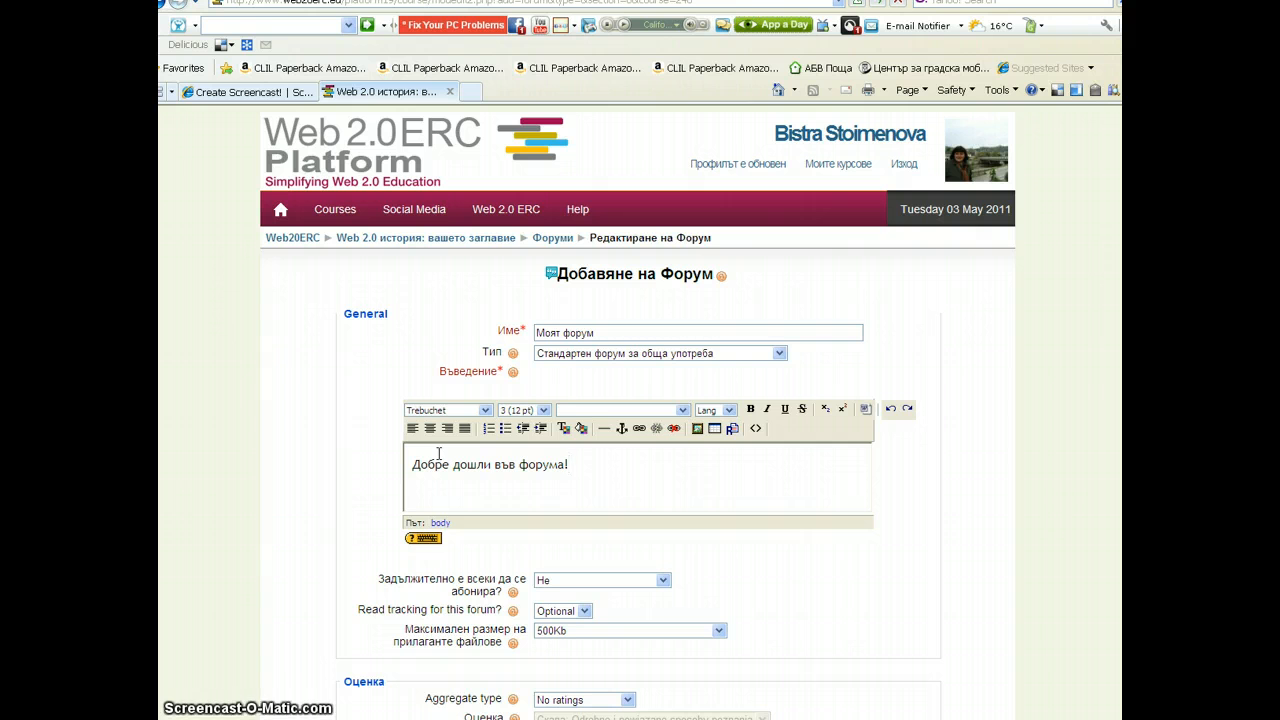
Set the forum type to "Проста, единична дискусия" and continue to the next activity form
{"action": "left_click", "coordinate": [779, 355]}
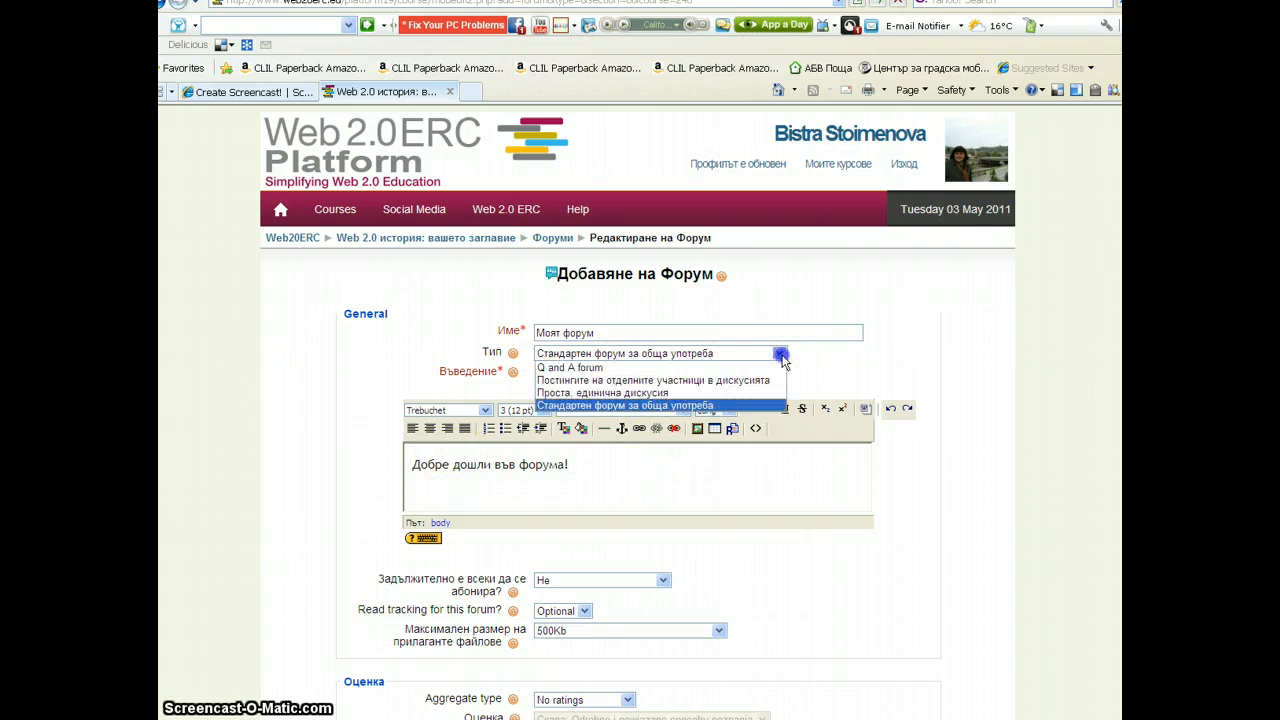
{"action": "left_click", "coordinate": [622, 393]}
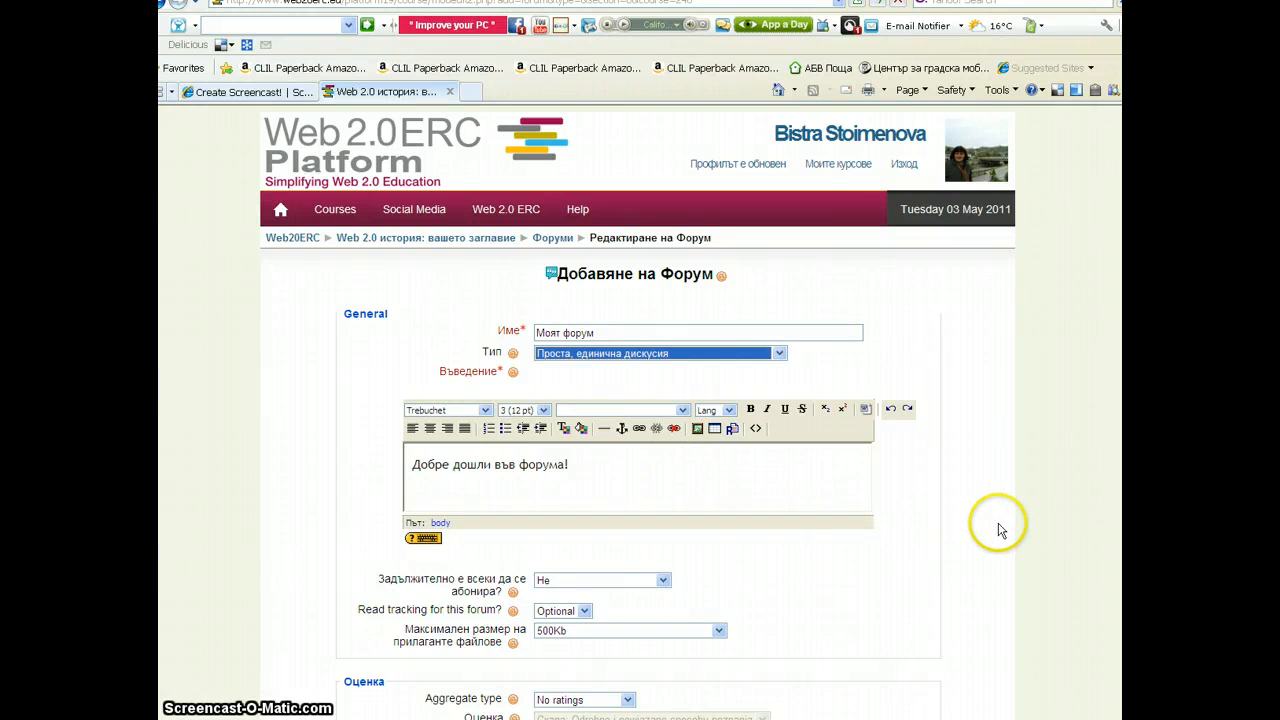
{"action": "scroll", "coordinate": [1040, 508], "scroll_direction": "down", "scroll_amount": 5}
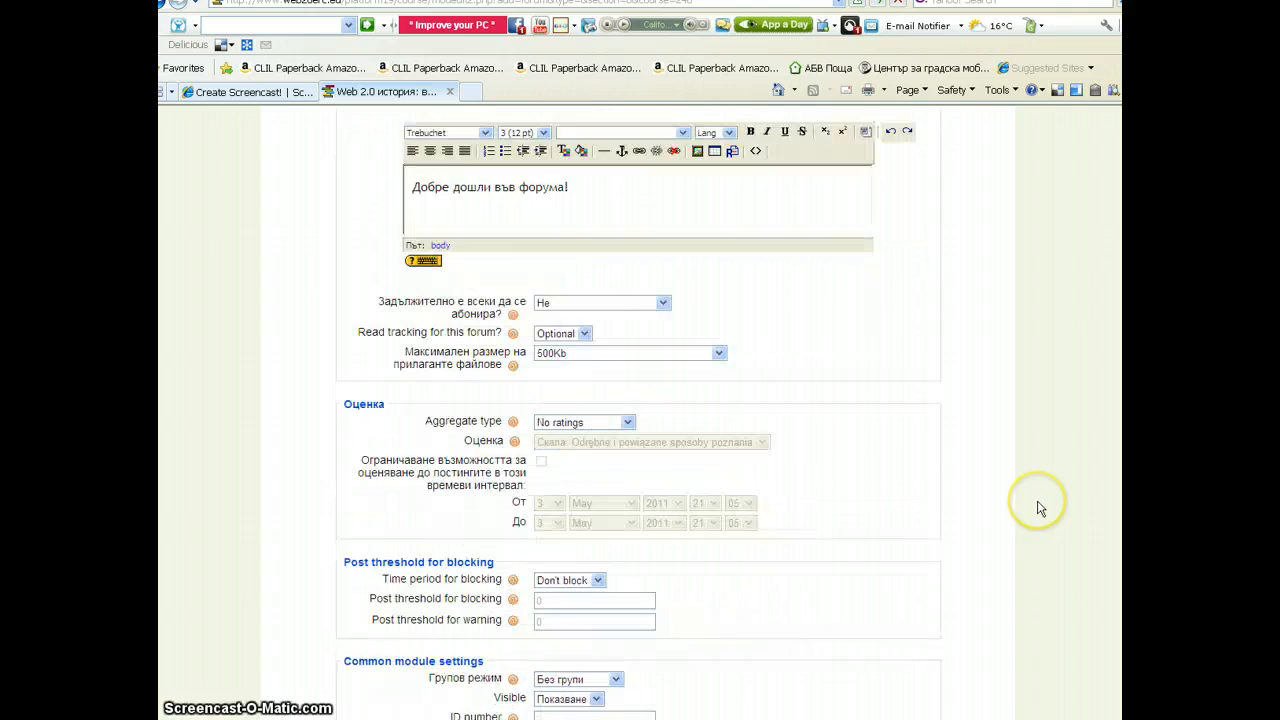
{"action": "scroll", "coordinate": [1040, 508], "scroll_direction": "down", "scroll_amount": 2}
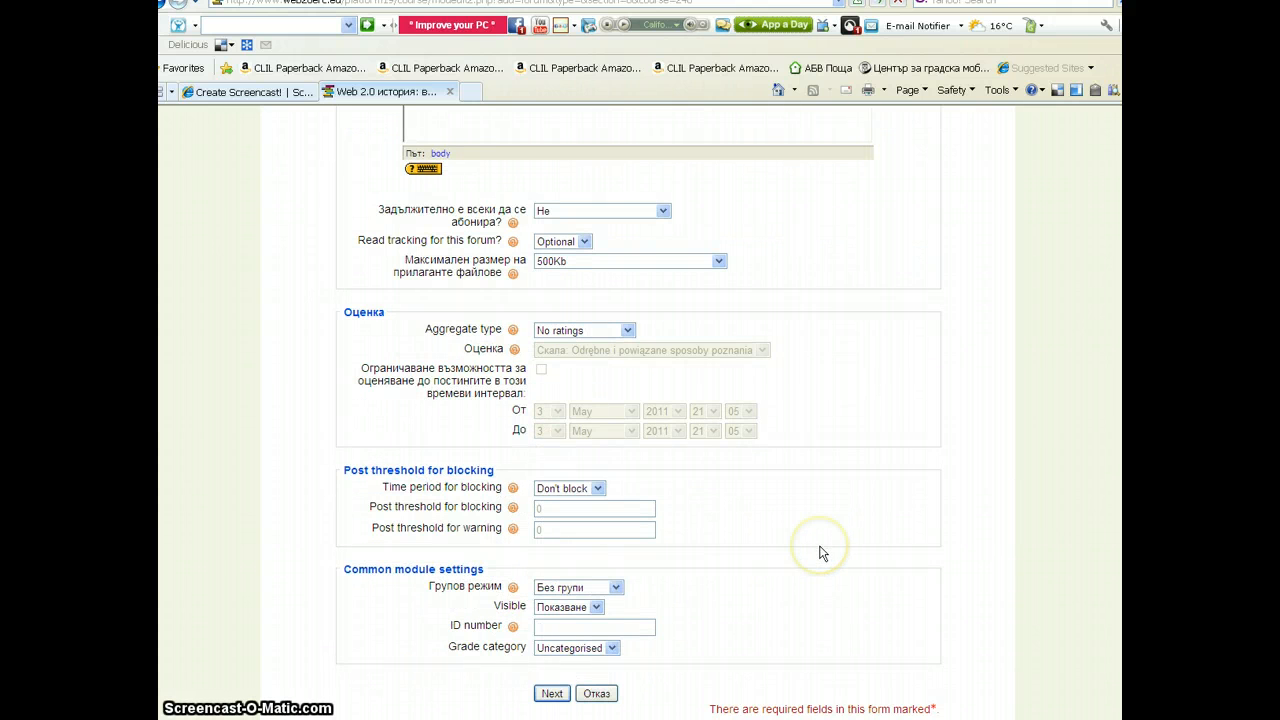
{"action": "scroll", "coordinate": [820, 551], "scroll_direction": "down", "scroll_amount": 2}
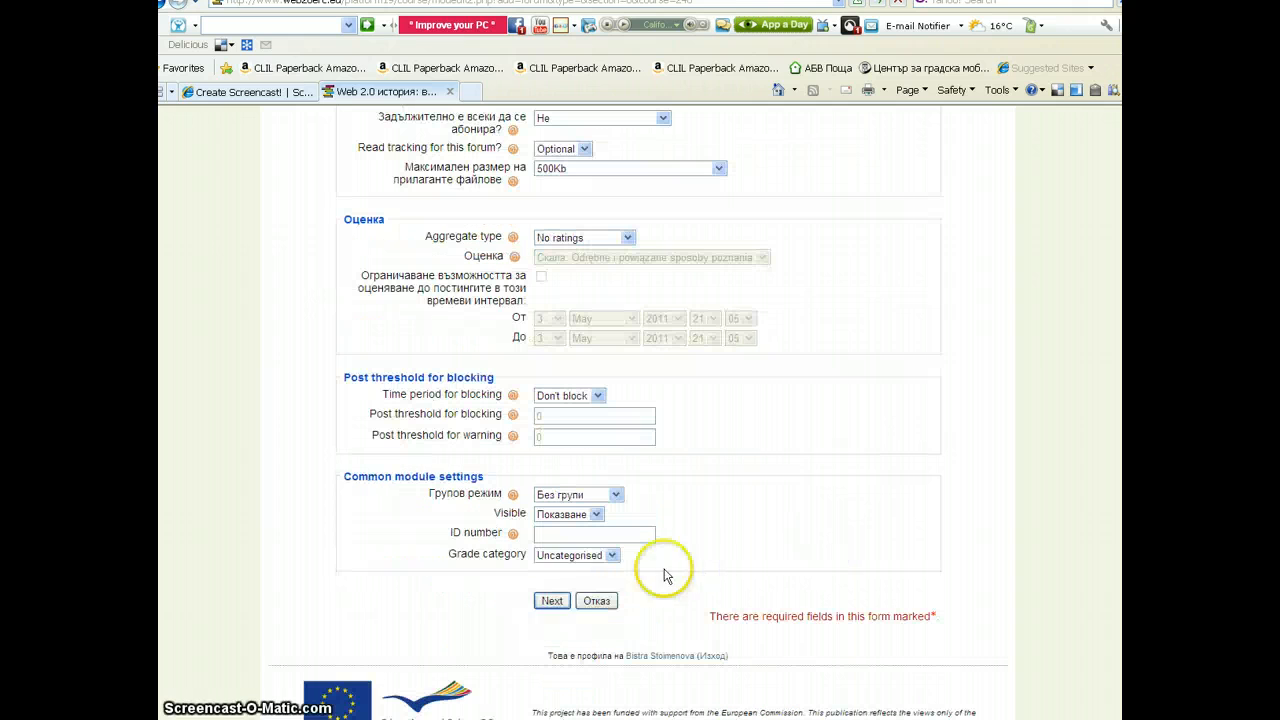
{"action": "left_click", "coordinate": [552, 601]}
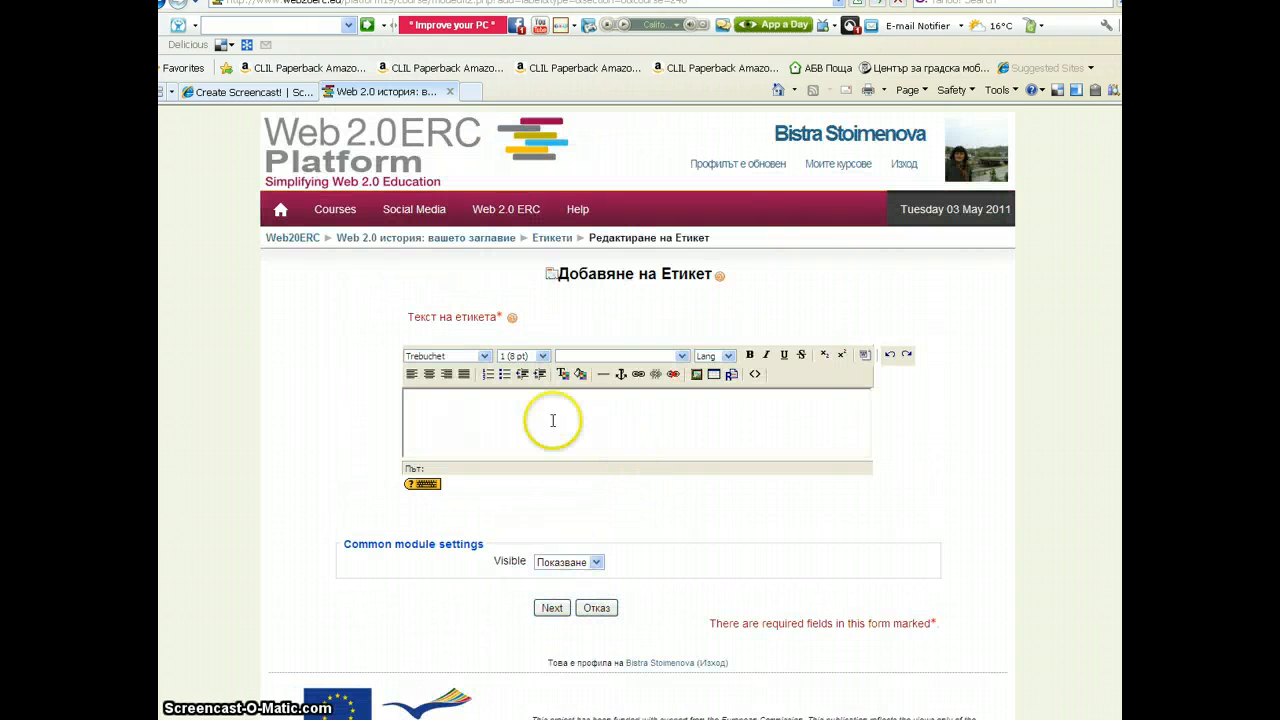
Enter the first label's text "Въведение"
{"action": "left_click", "coordinate": [422, 406]}
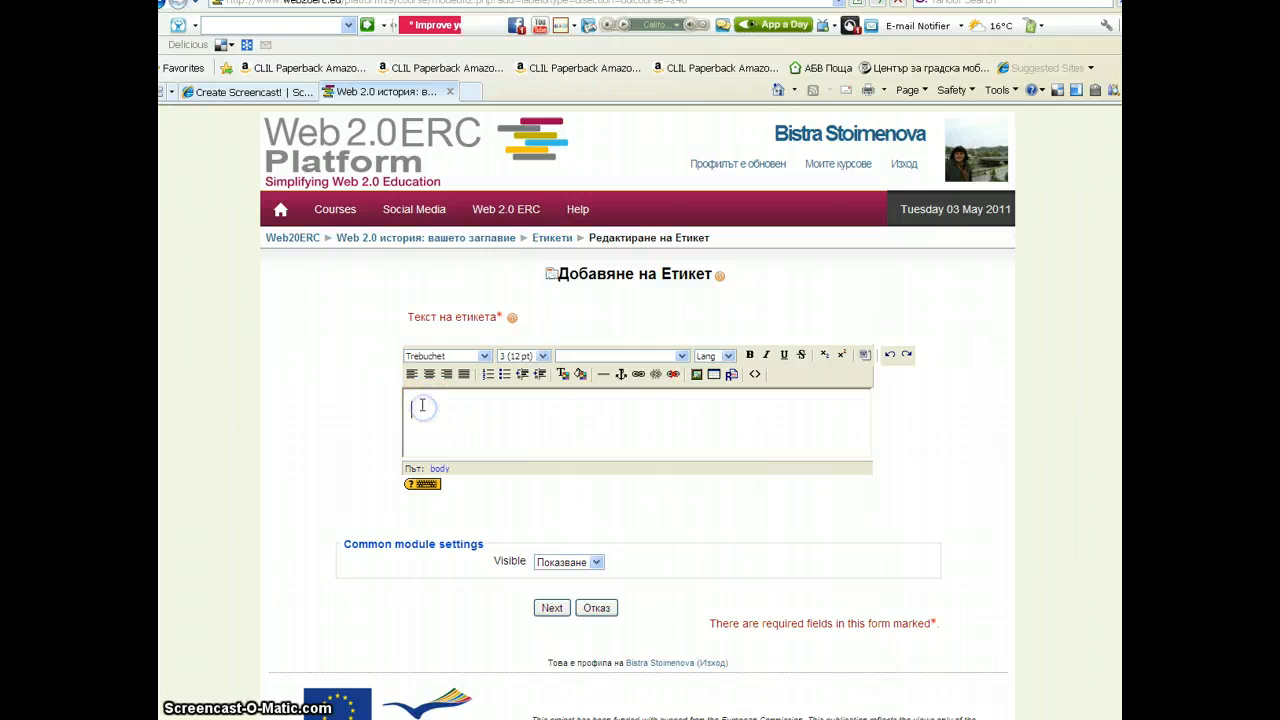
{"action": "type", "text": "Във"}
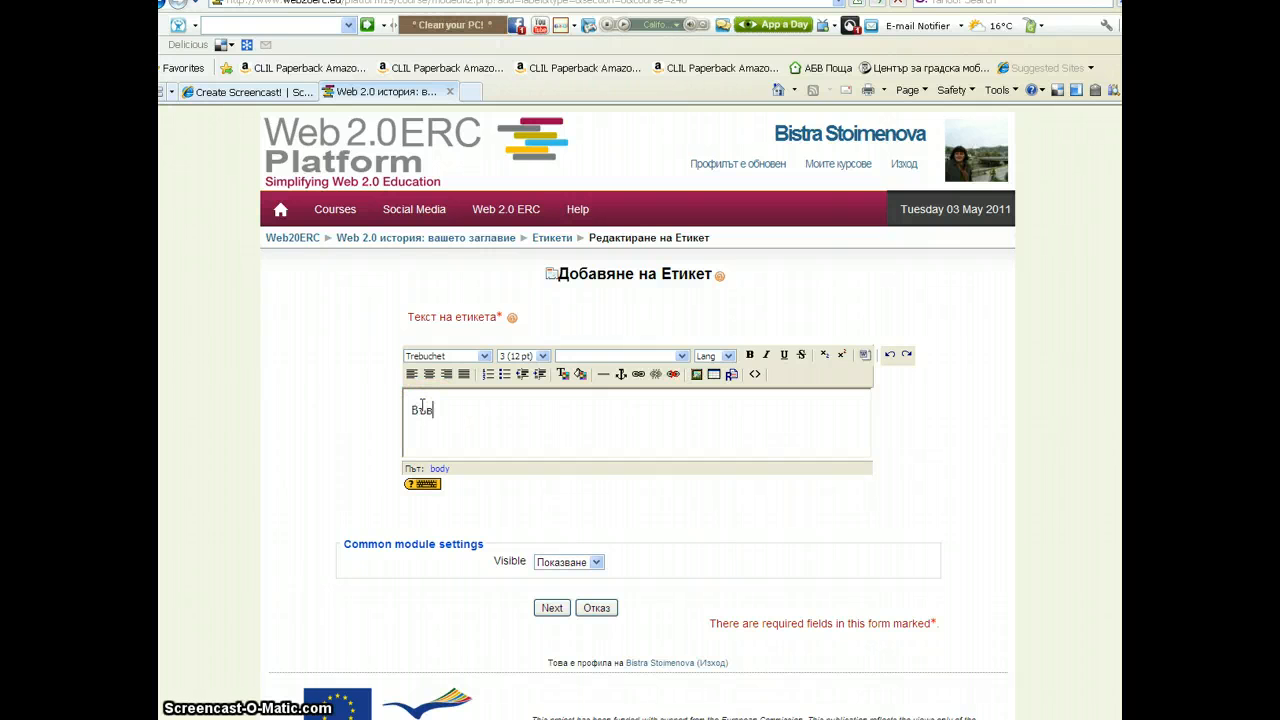
{"action": "type", "text": "едение"}
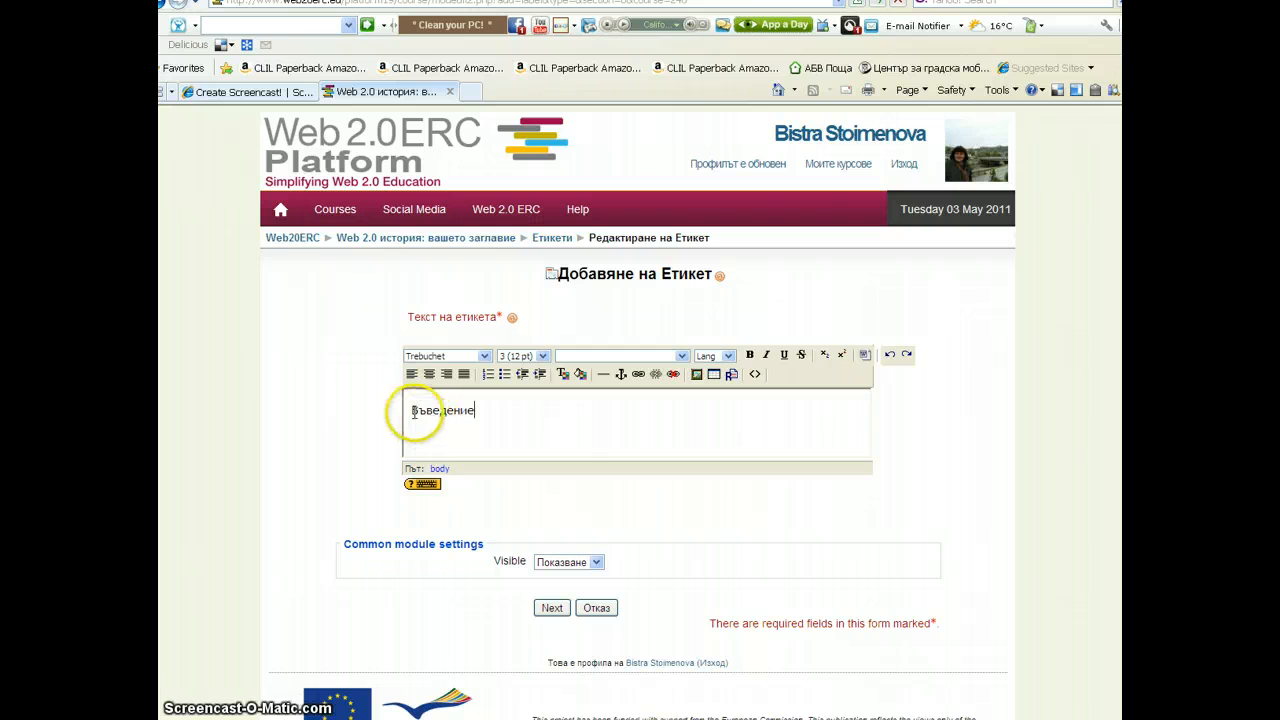
Format the label text in Georgia, 5 (18 pt), bold and italic, then continue to the next label
{"action": "left_click_drag", "start_coordinate": [411, 410], "coordinate": [454, 410]}
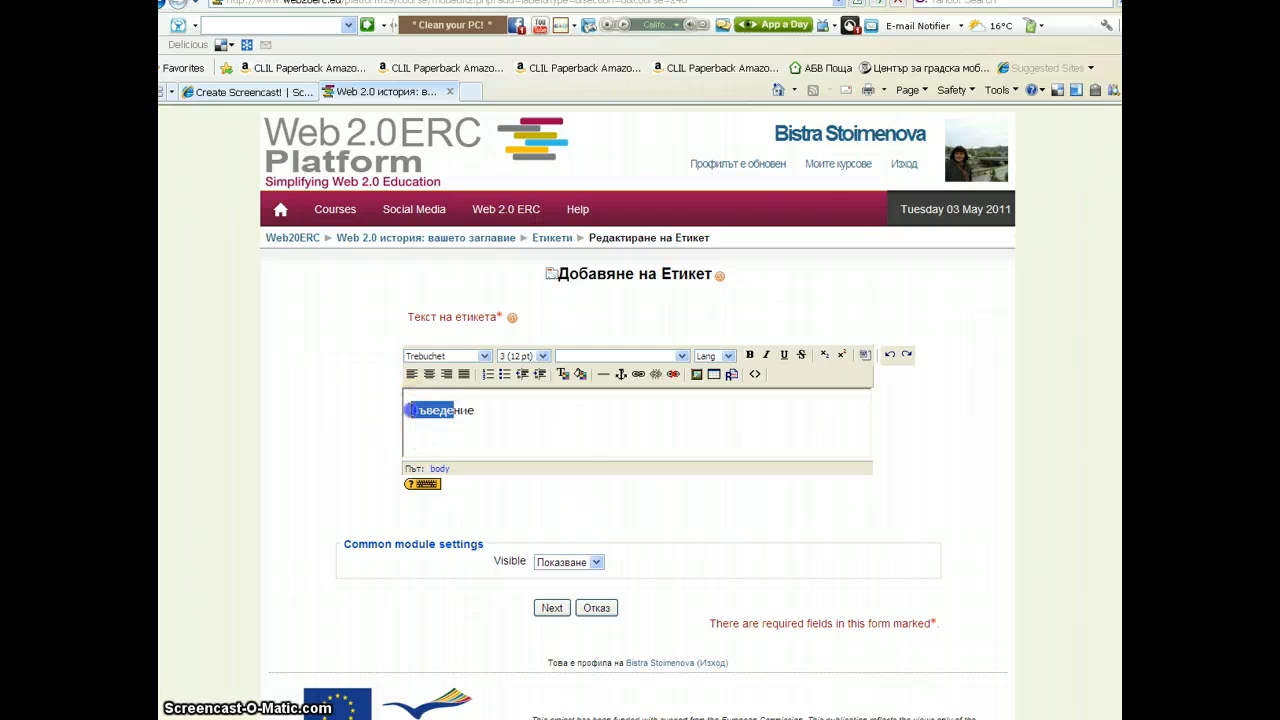
{"action": "left_click", "coordinate": [484, 356]}
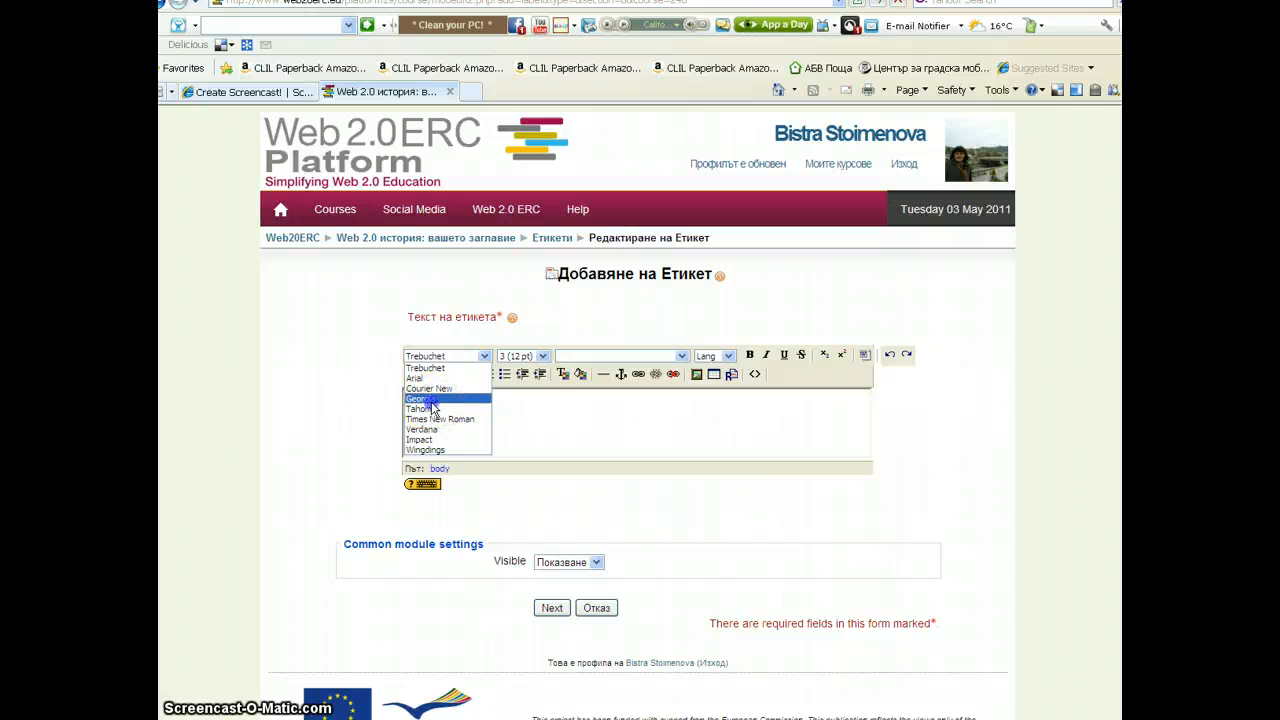
{"action": "left_click", "coordinate": [431, 401]}
{"action": "left_click", "coordinate": [522, 357]}
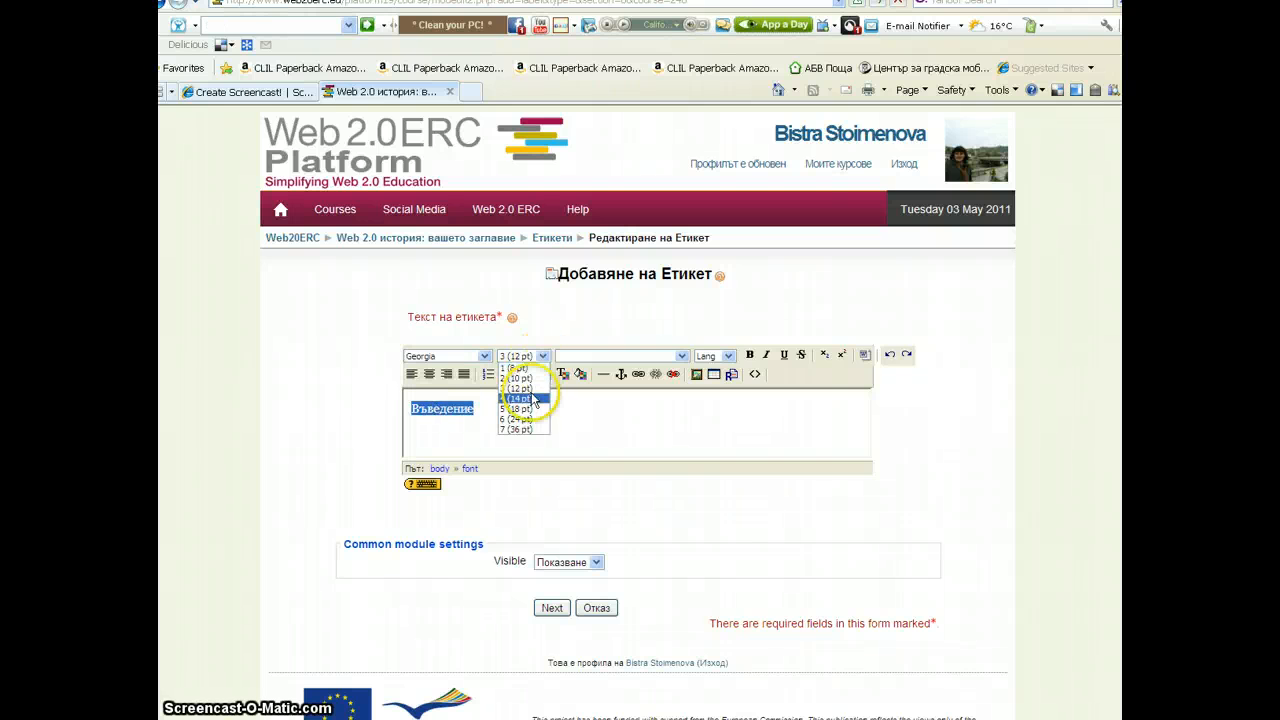
{"action": "left_click", "coordinate": [520, 409]}
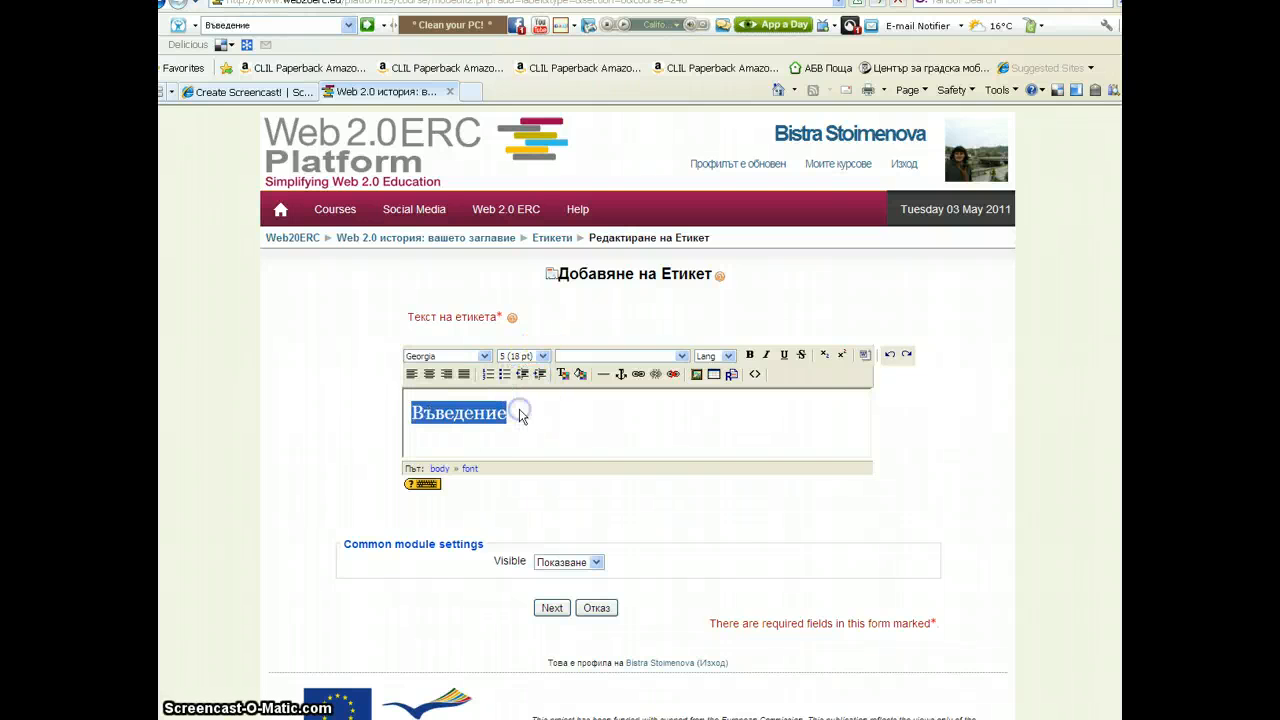
{"action": "left_click", "coordinate": [750, 354]}
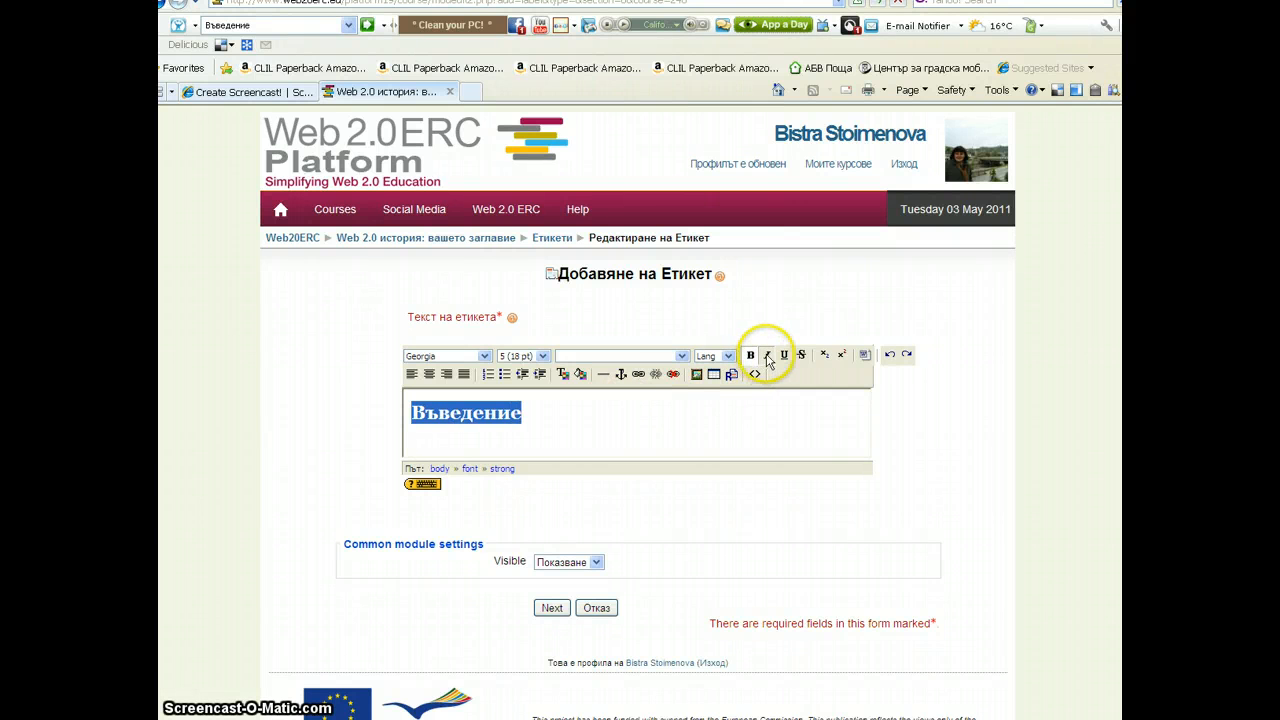
{"action": "left_click", "coordinate": [766, 356]}
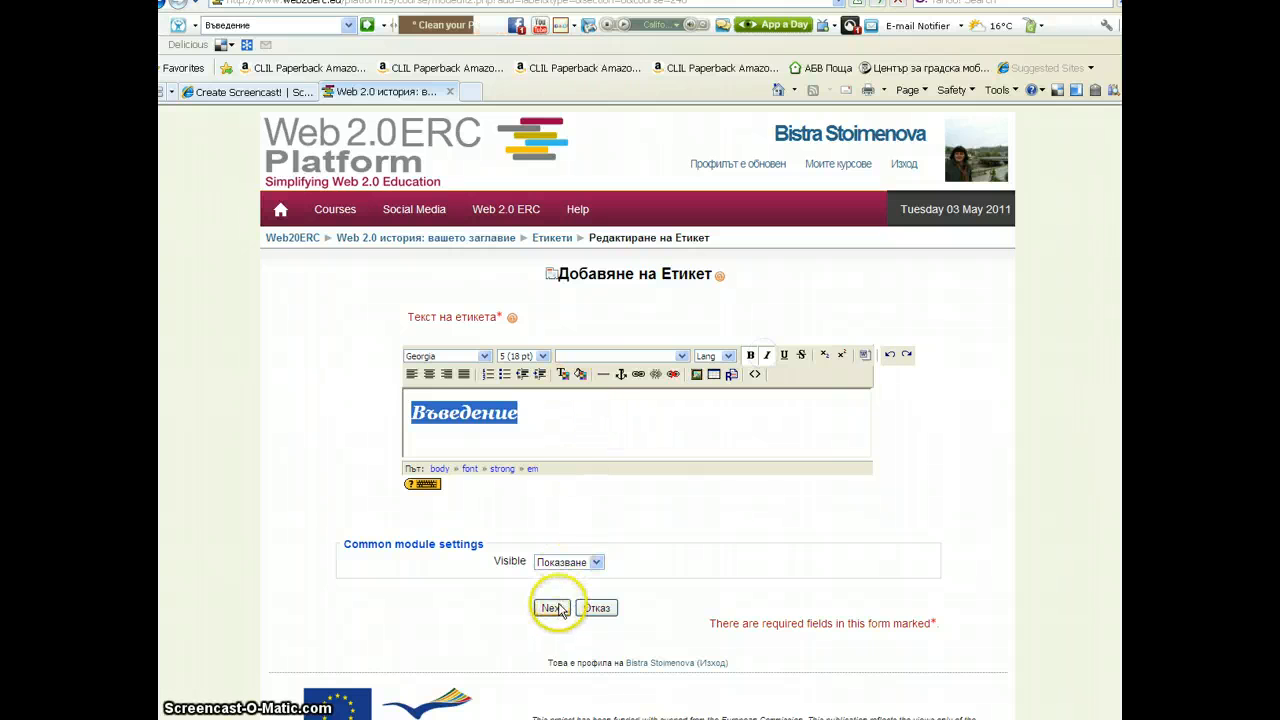
{"action": "left_click", "coordinate": [557, 441]}
{"action": "left_click", "coordinate": [550, 609]}
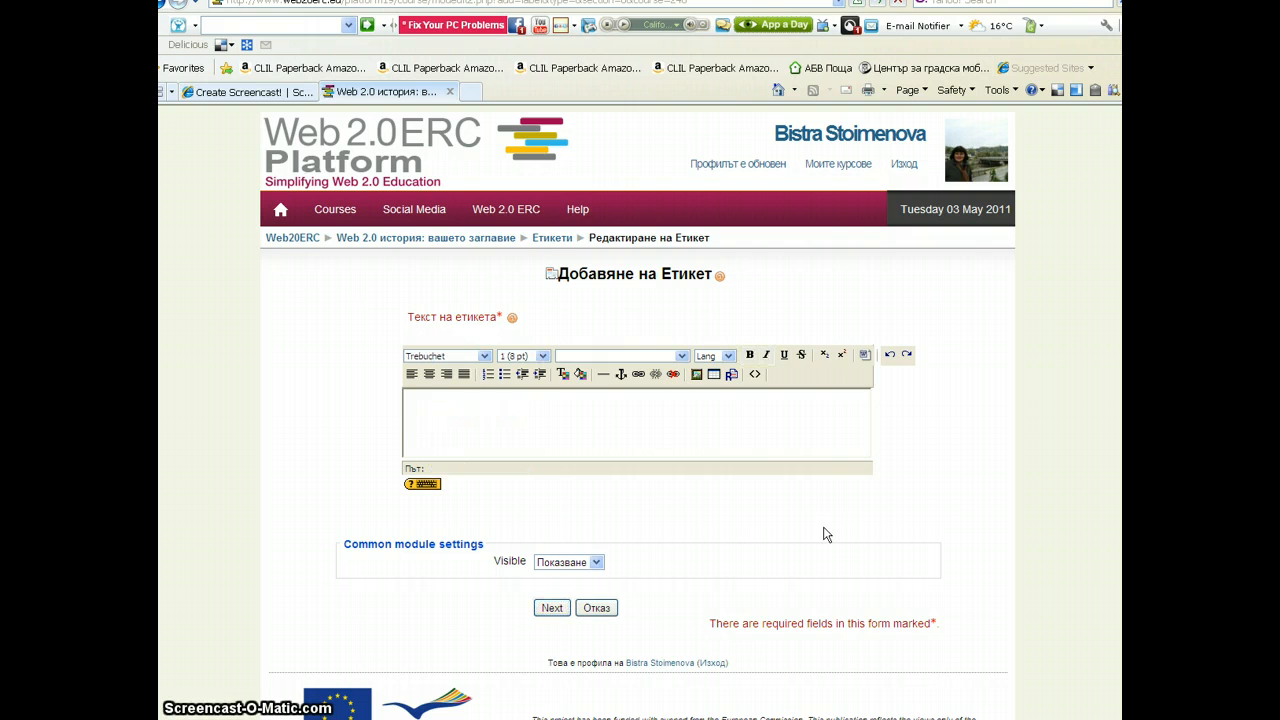
Enter the second label's text "Първа задача" and format it in Georgia at 5 (18 pt)
{"action": "left_click", "coordinate": [438, 396]}
{"action": "type", "text": "Първа задача"}
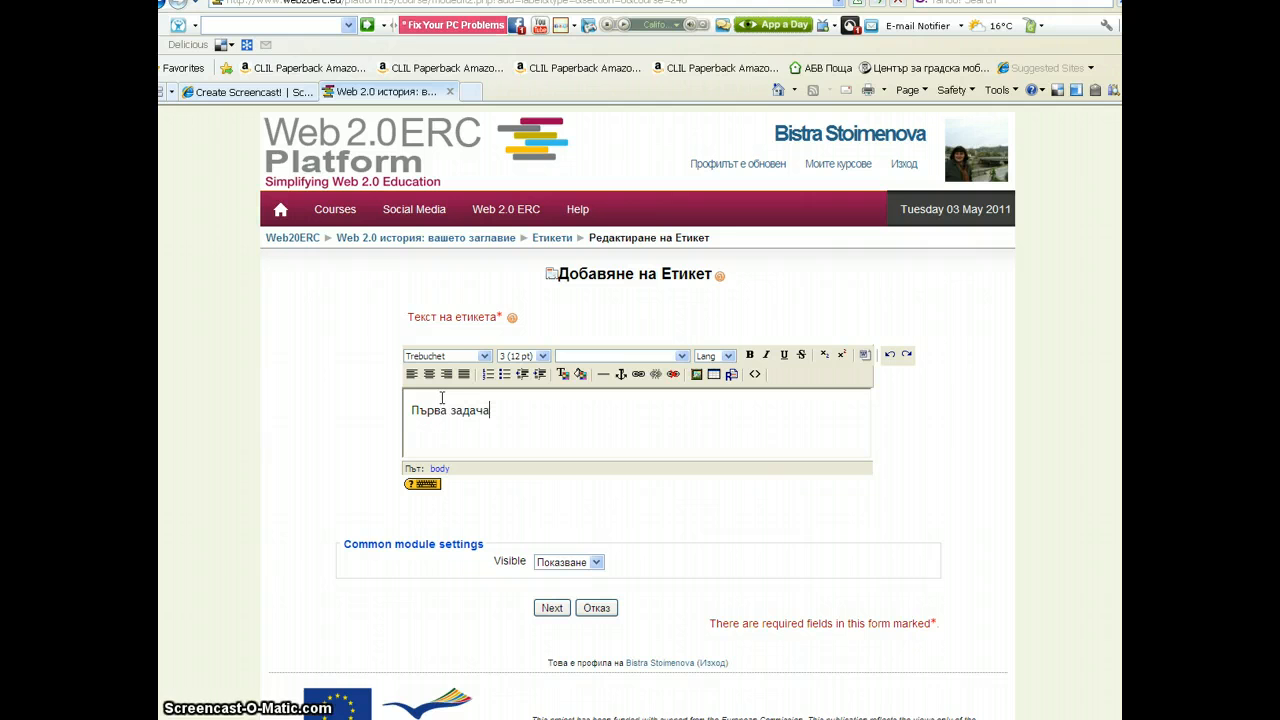
{"action": "left_click_drag", "start_coordinate": [413, 401], "coordinate": [509, 417]}
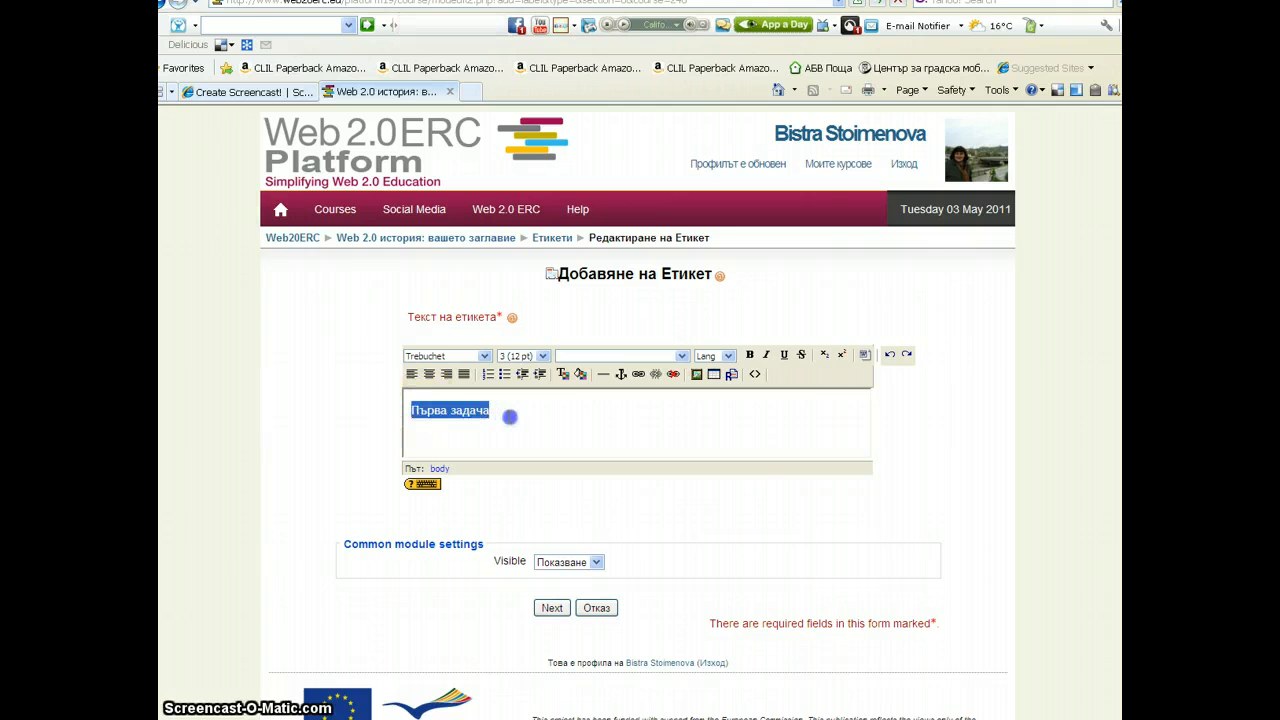
{"action": "left_click", "coordinate": [471, 355]}
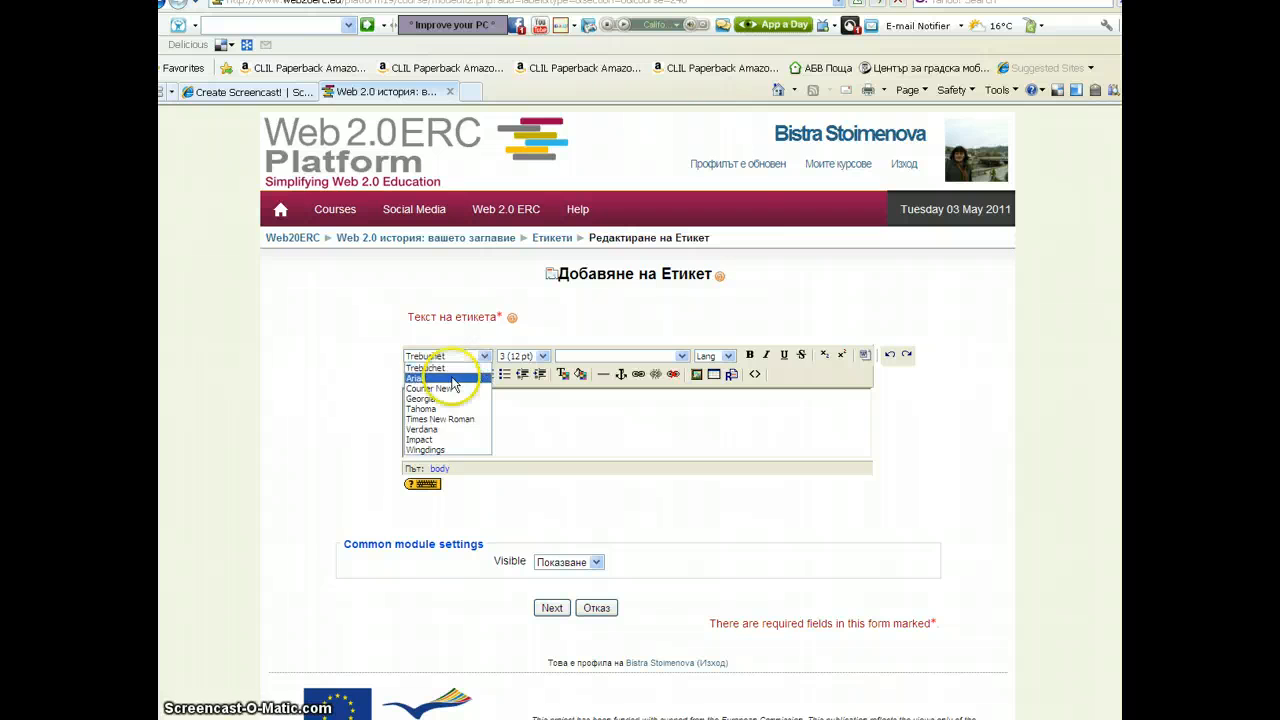
{"action": "left_click", "coordinate": [437, 400]}
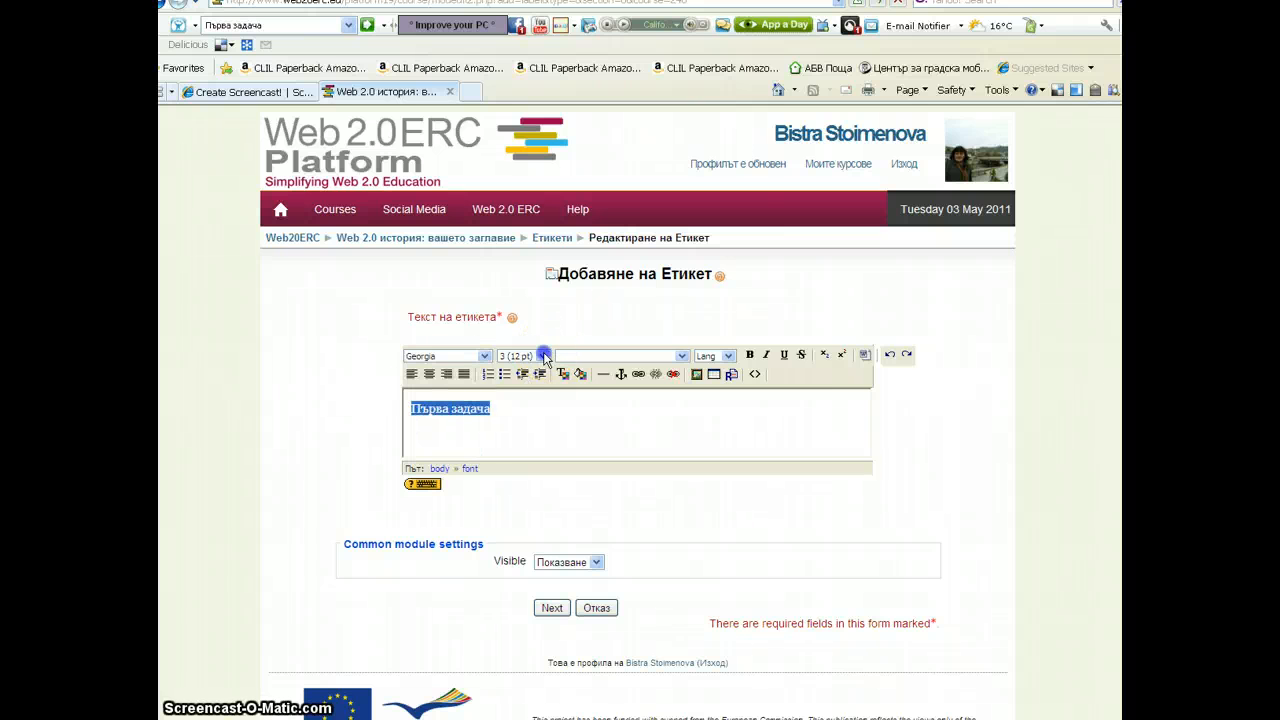
{"action": "left_click", "coordinate": [541, 356]}
{"action": "left_click", "coordinate": [518, 409]}
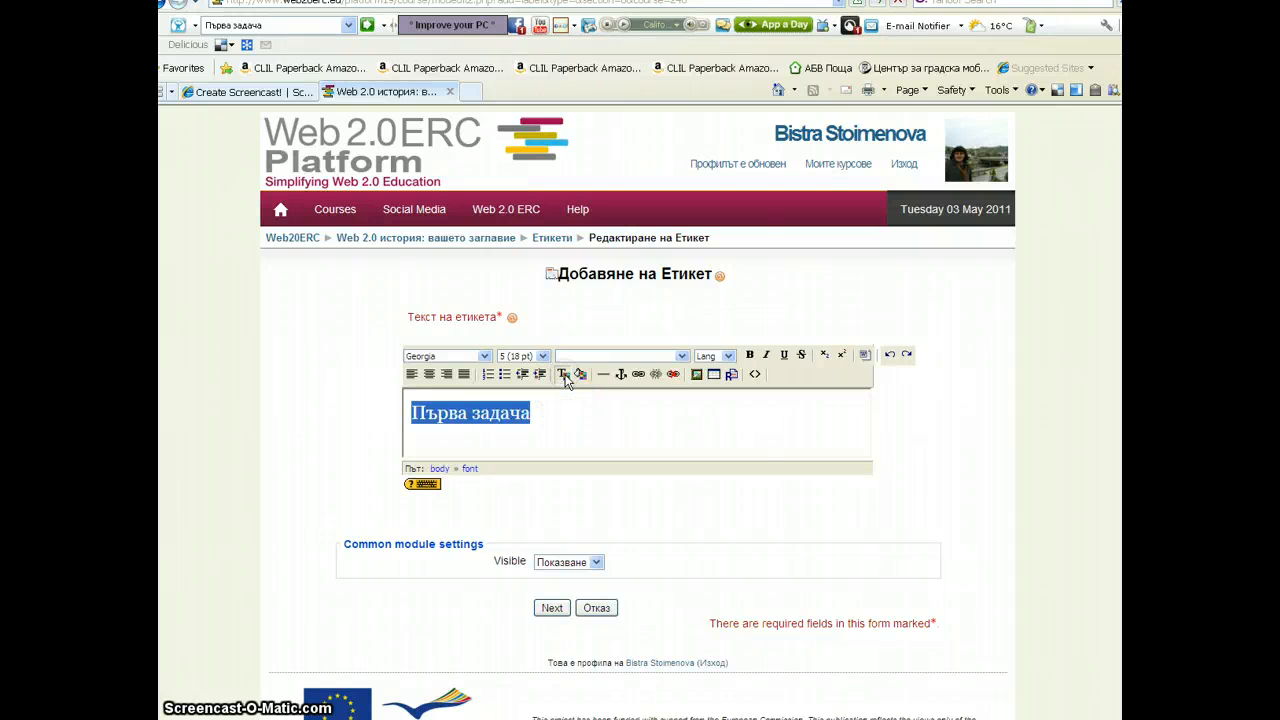
Apply a green text colour and bold to "Първа задача", then continue to the next label
{"action": "left_click", "coordinate": [563, 375]}
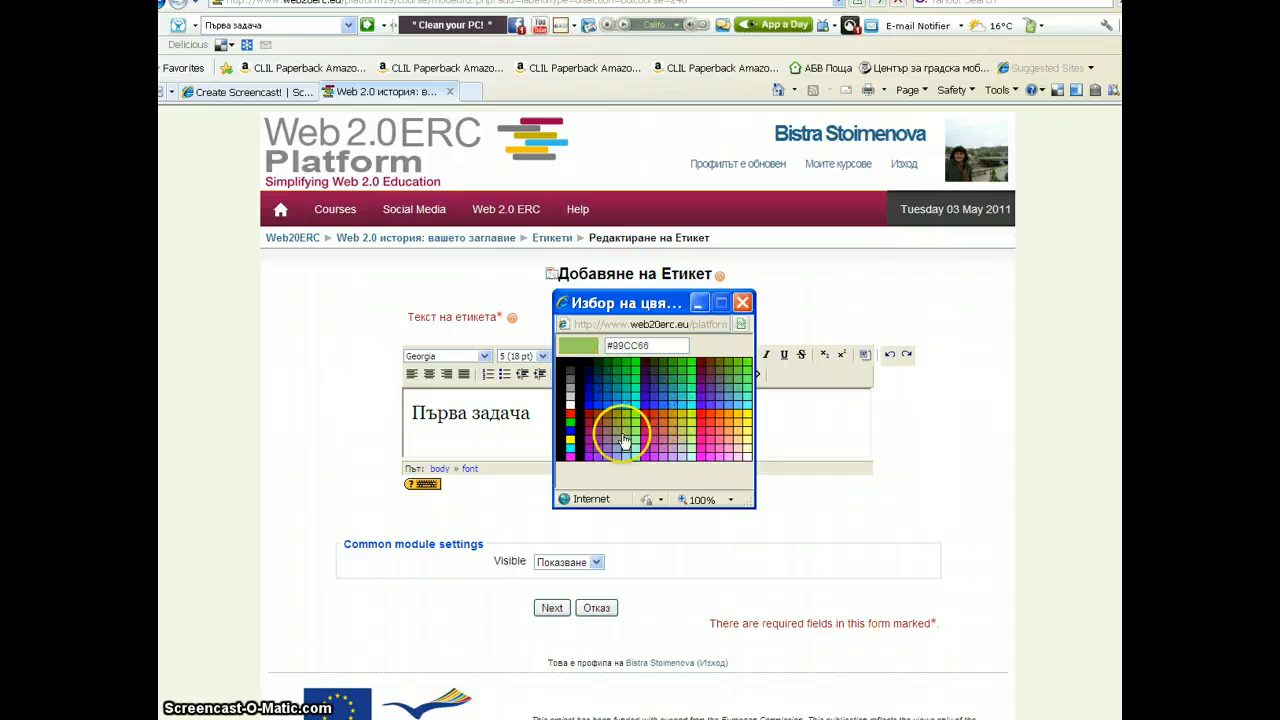
{"action": "left_click", "coordinate": [602, 450]}
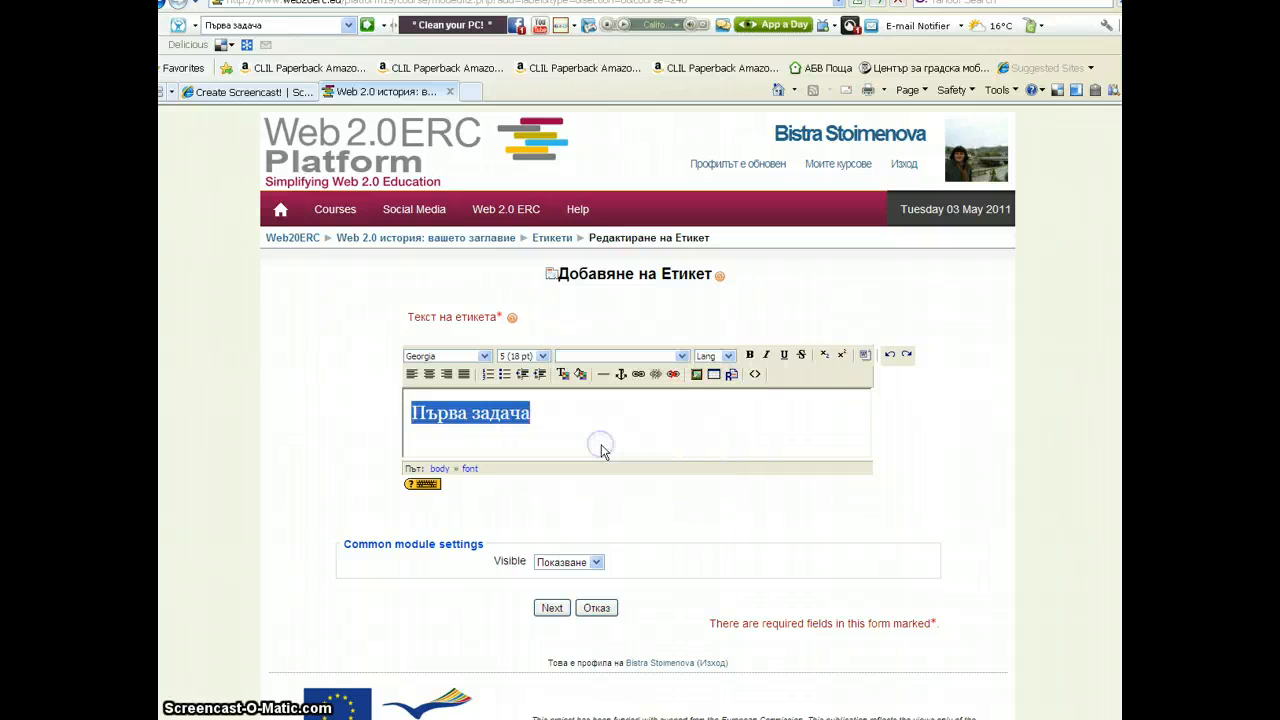
{"action": "left_click", "coordinate": [752, 356]}
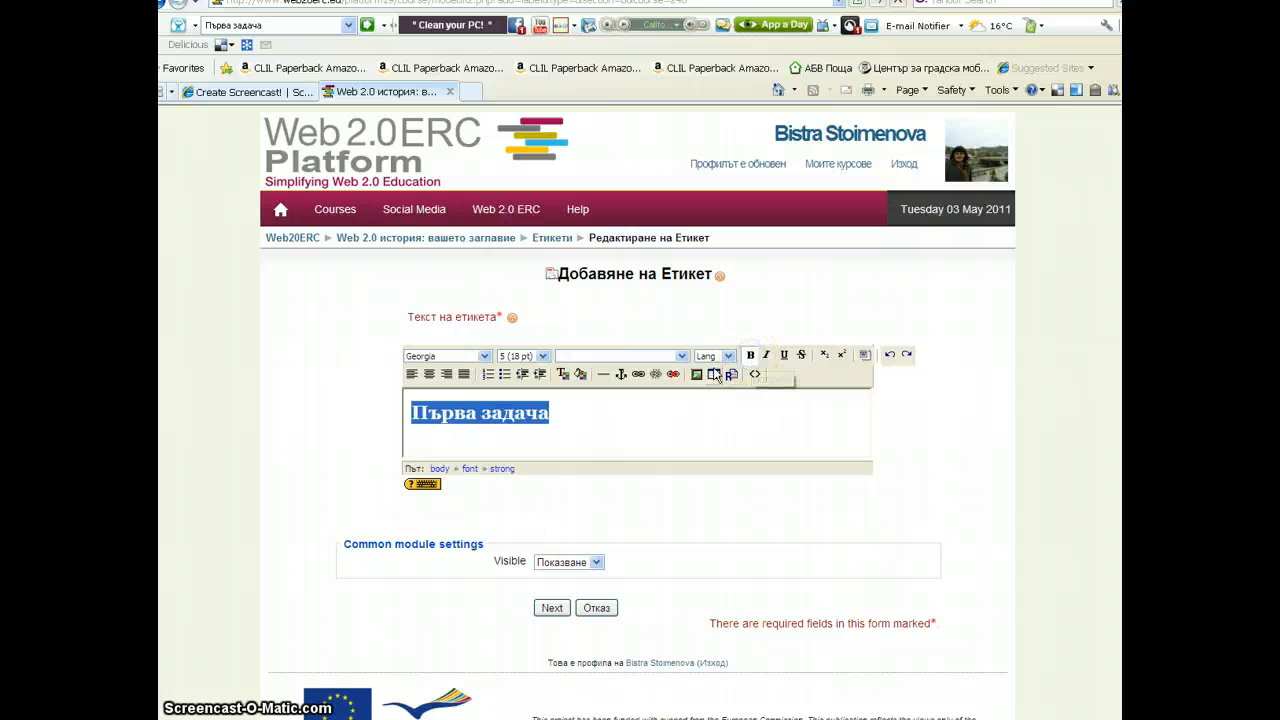
{"action": "left_click", "coordinate": [575, 418]}
{"action": "left_click", "coordinate": [548, 607]}
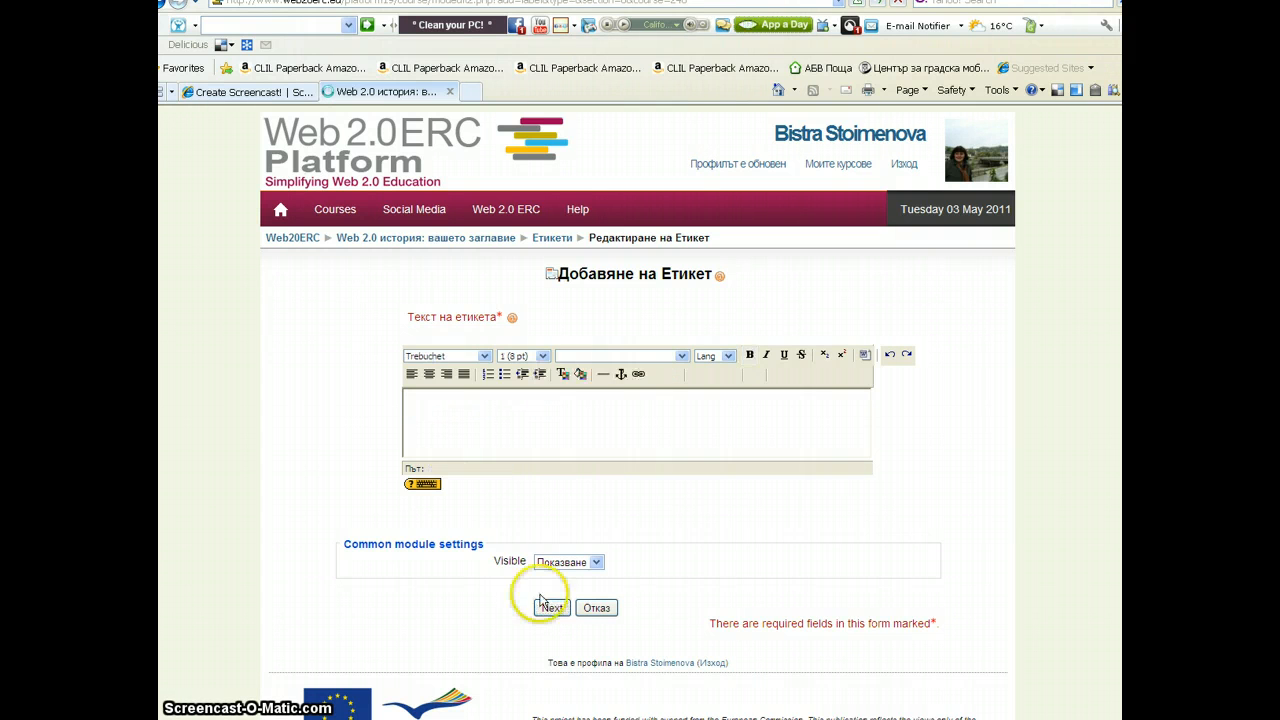
Enter the third label's text "Втора задача"
{"action": "left_click", "coordinate": [431, 418]}
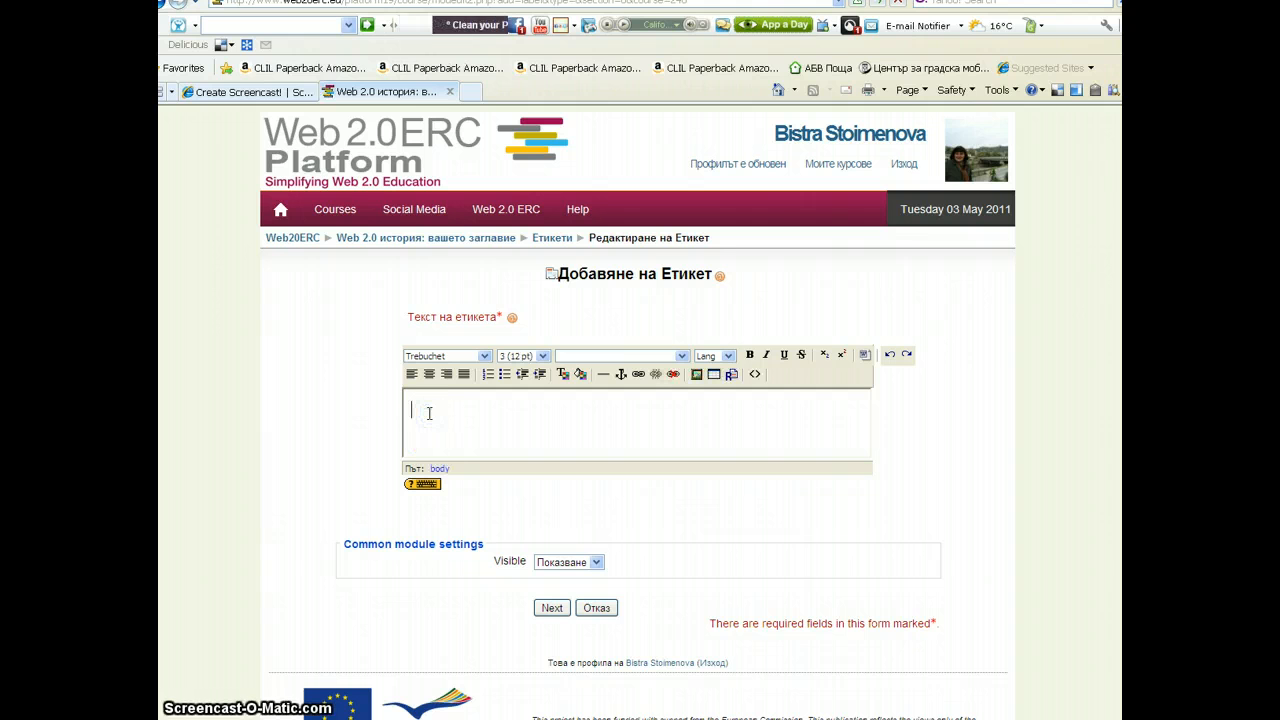
{"action": "type", "text": "Втор"}
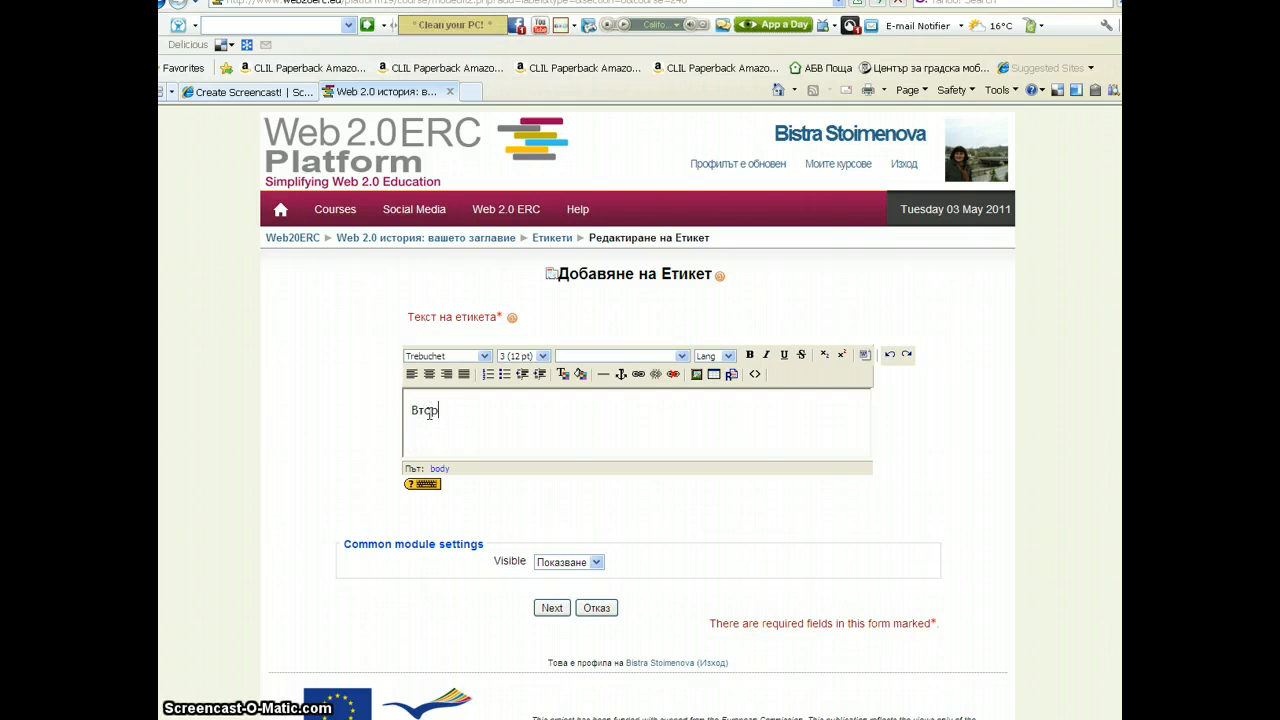
{"action": "type", "text": "а задача"}
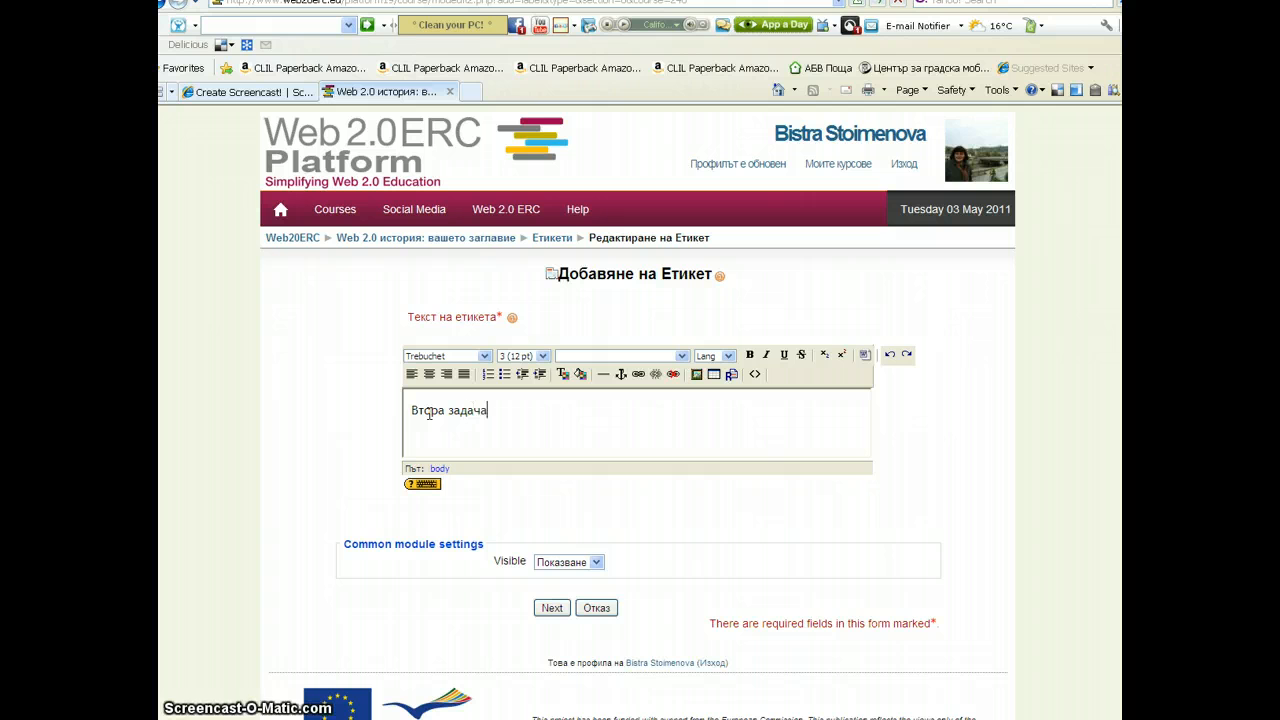
Select the text "Втора задача" and format it in Georgia at 5 (18 pt)
{"action": "left_click_drag", "start_coordinate": [487, 410], "coordinate": [410, 417]}
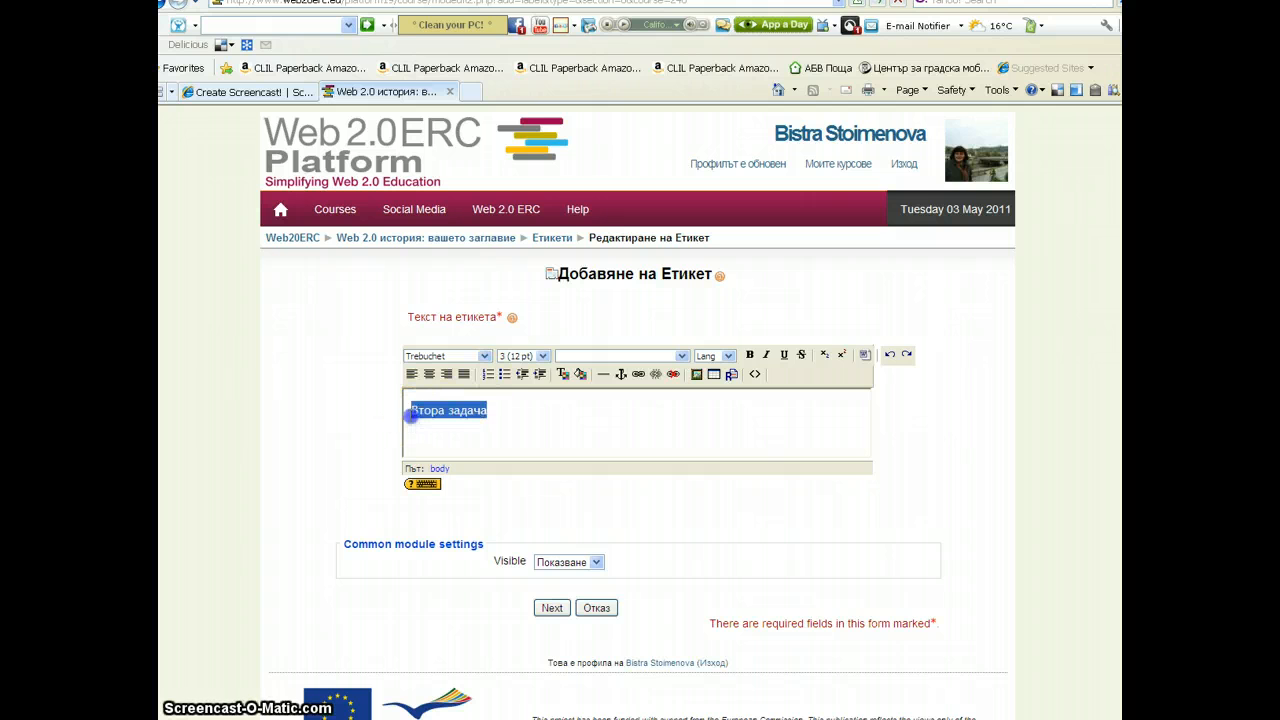
{"action": "left_click", "coordinate": [485, 356]}
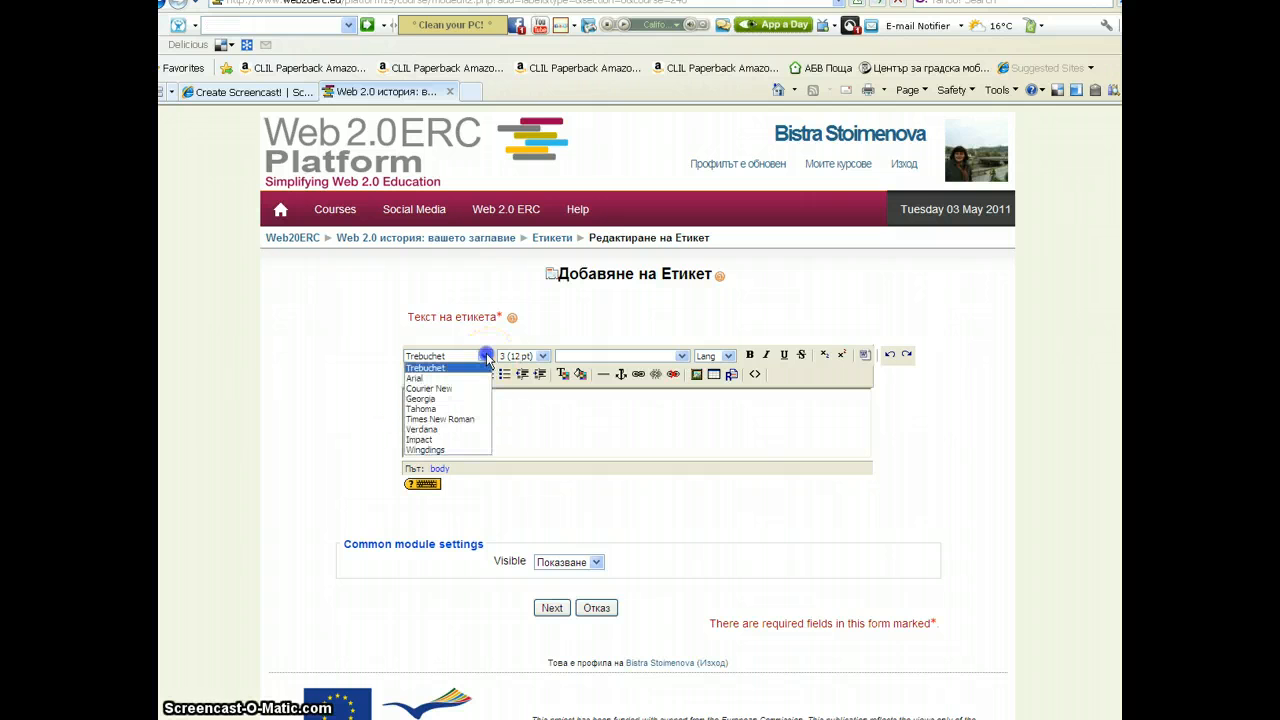
{"action": "left_click", "coordinate": [430, 398]}
{"action": "left_click", "coordinate": [543, 357]}
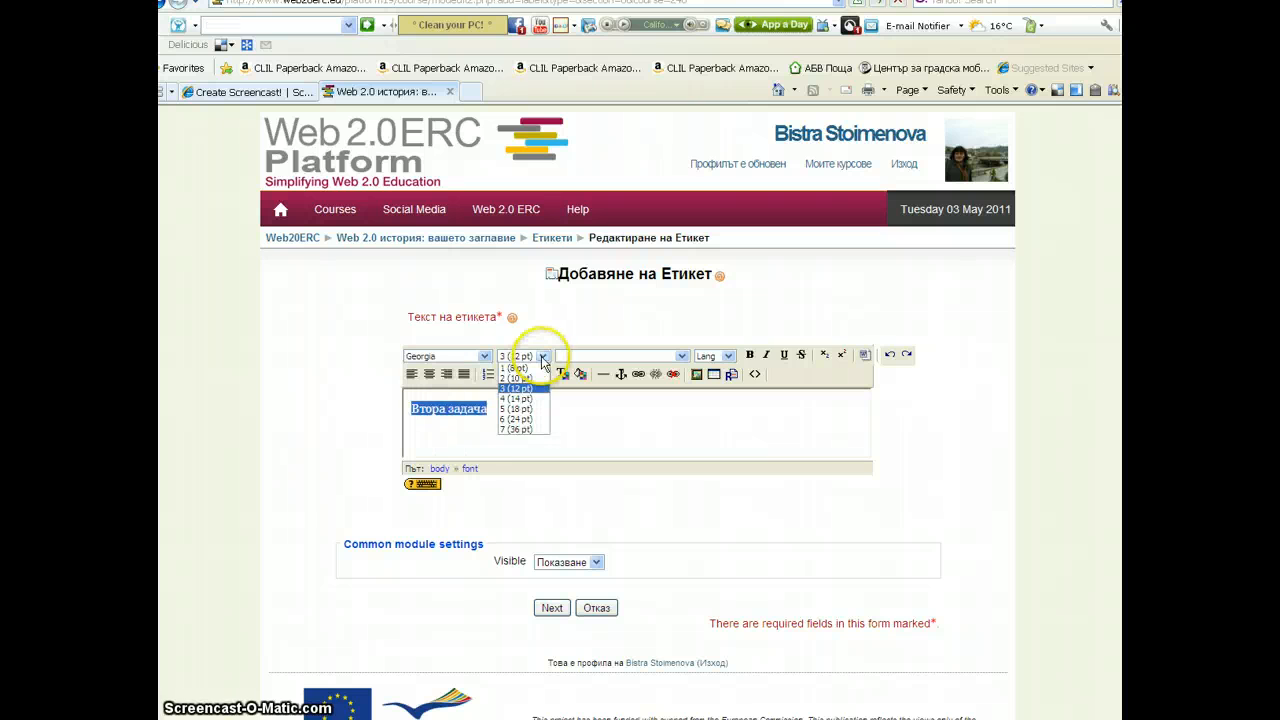
{"action": "left_click", "coordinate": [516, 408]}
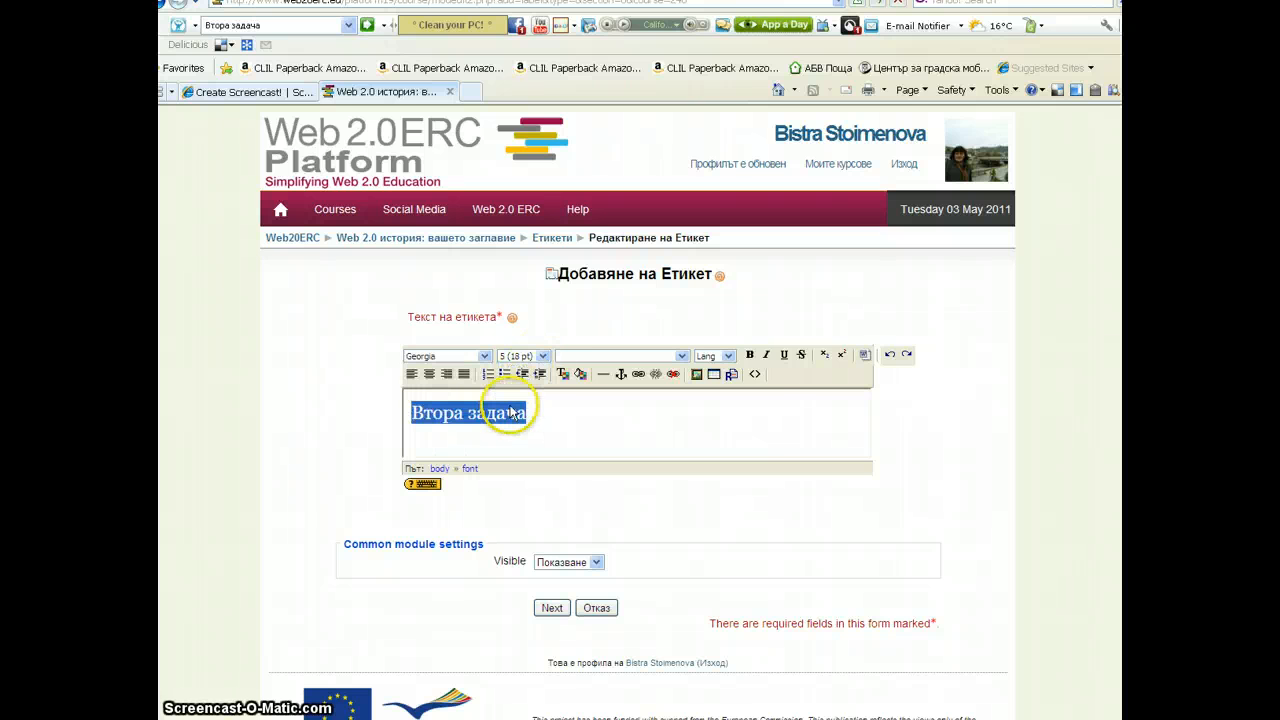
Make "Втора задача" bold with a purple text colour, then continue to the next label
{"action": "left_click", "coordinate": [750, 354]}
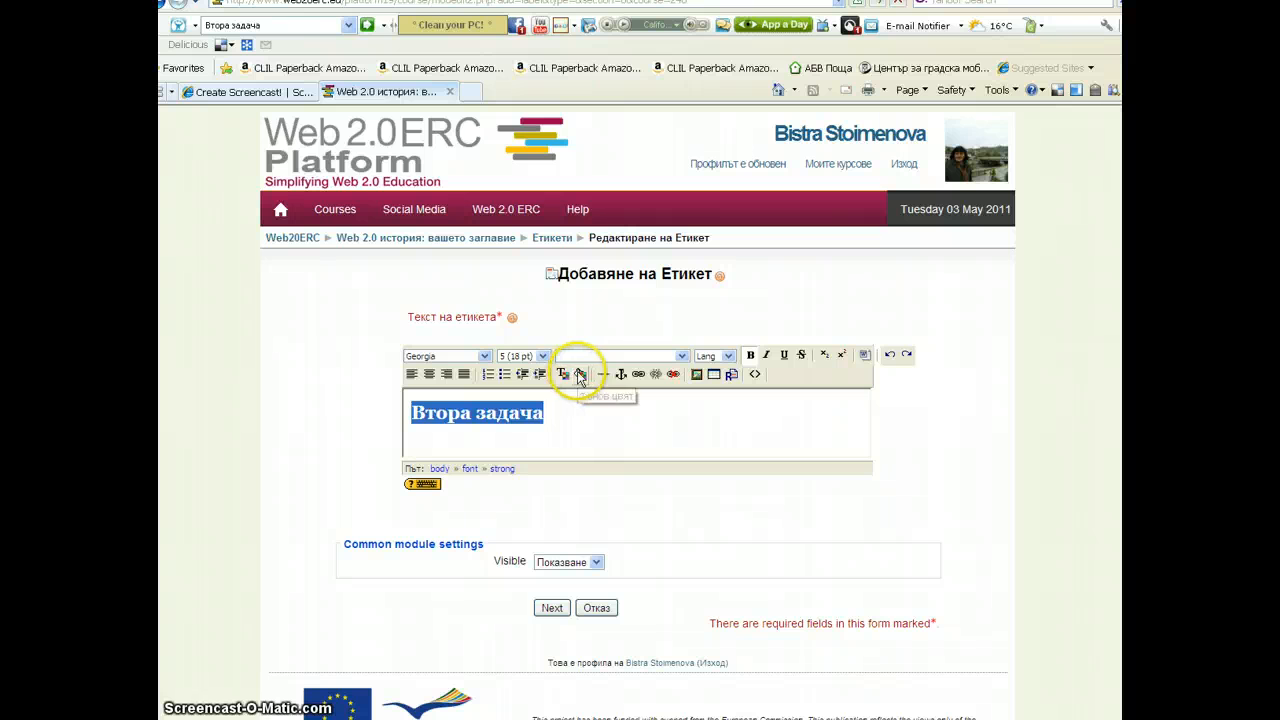
{"action": "left_click", "coordinate": [565, 374]}
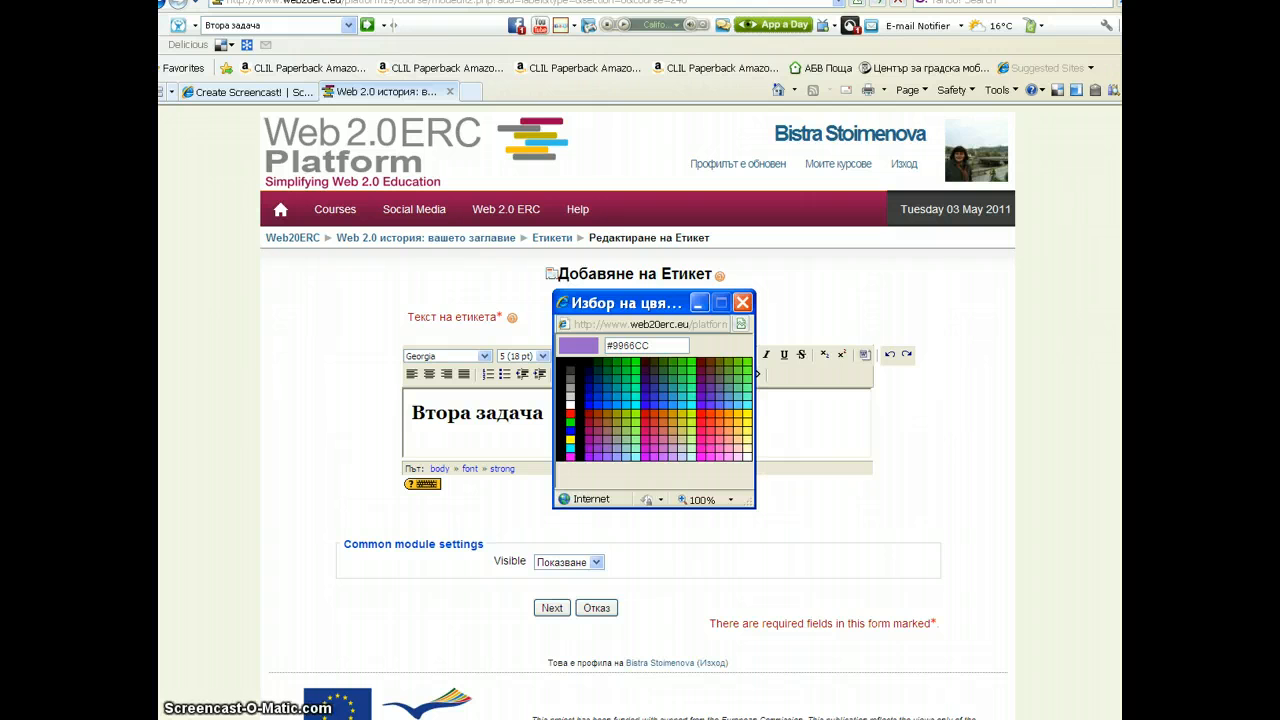
{"action": "left_click", "coordinate": [588, 455]}
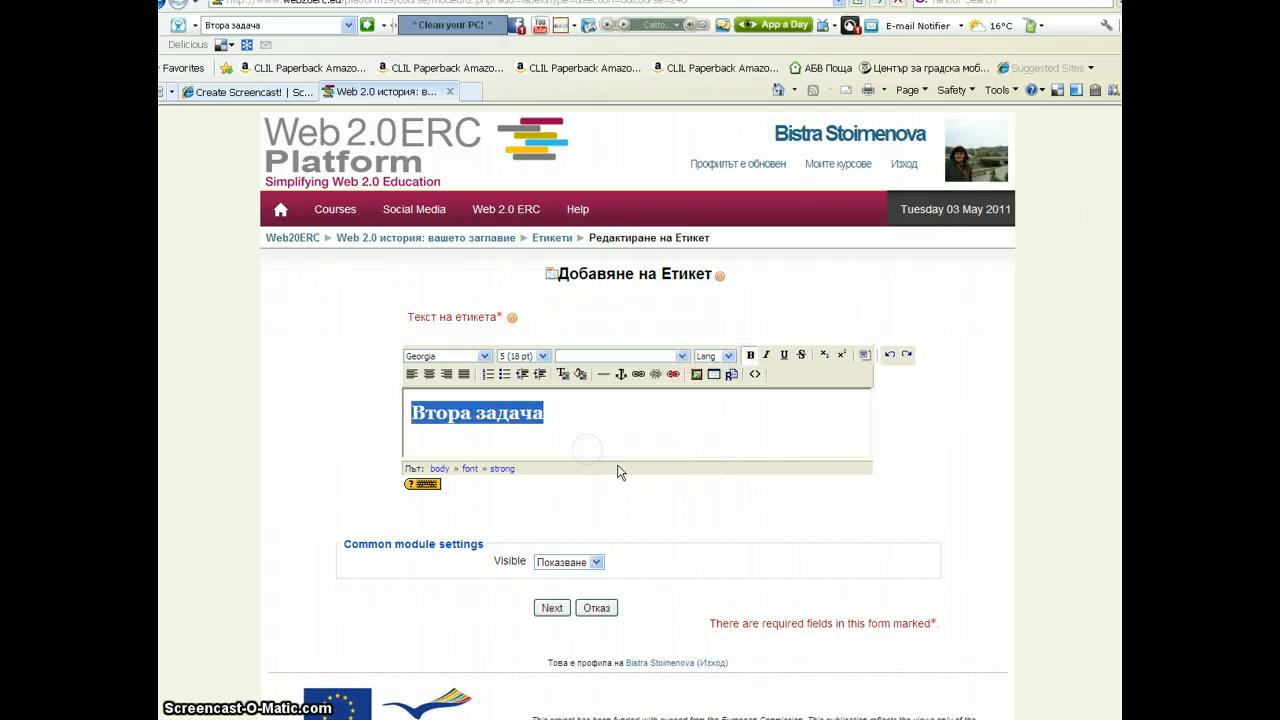
{"action": "left_click", "coordinate": [567, 432]}
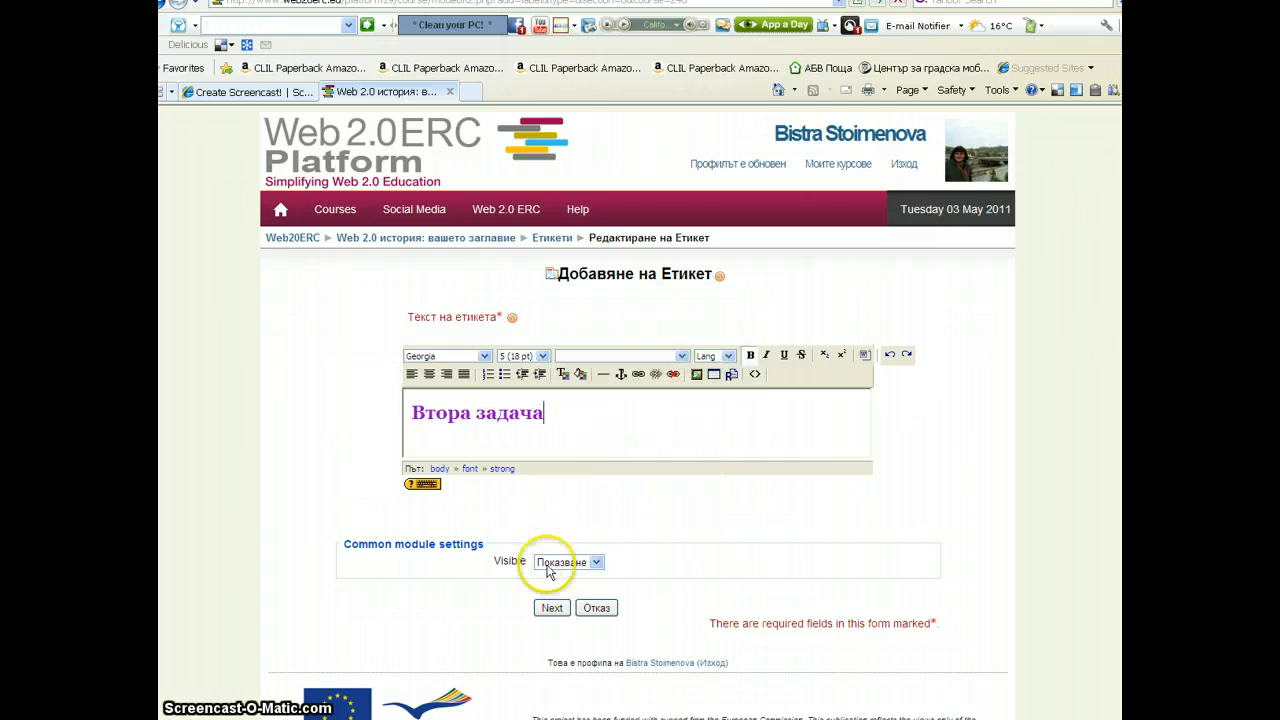
{"action": "left_click", "coordinate": [551, 608]}
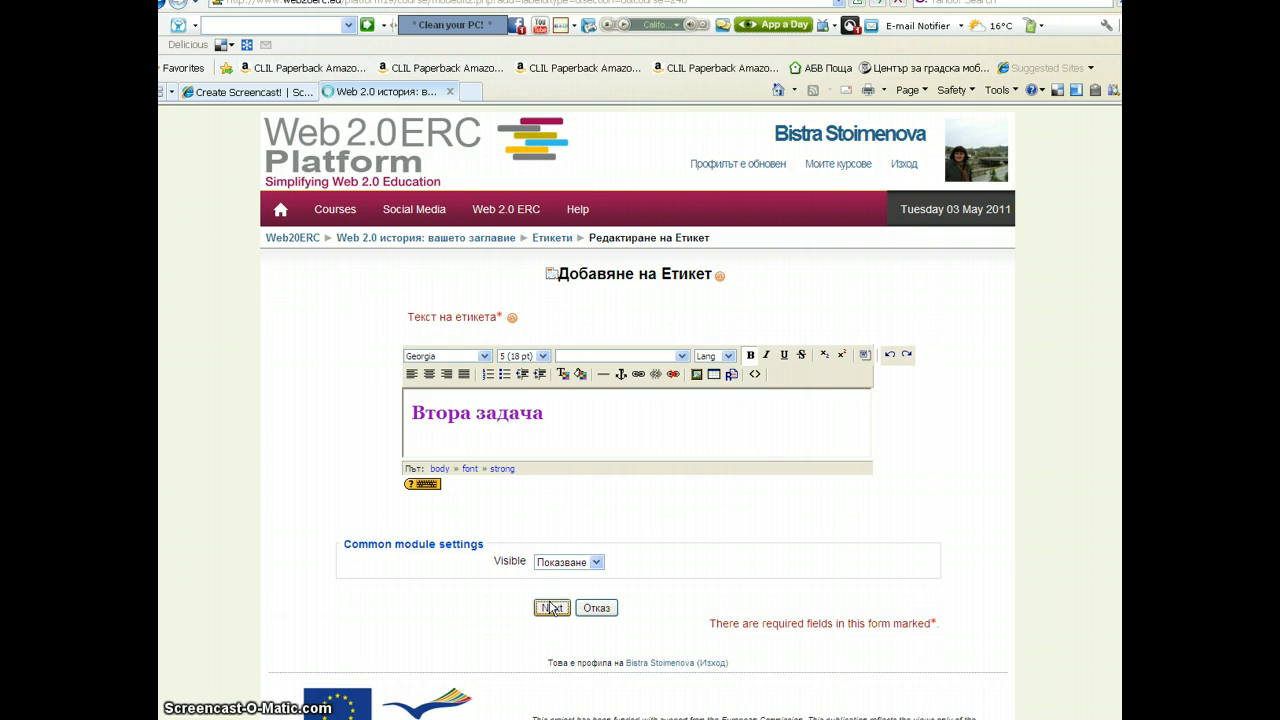
{"action": "left_click", "coordinate": [544, 602]}
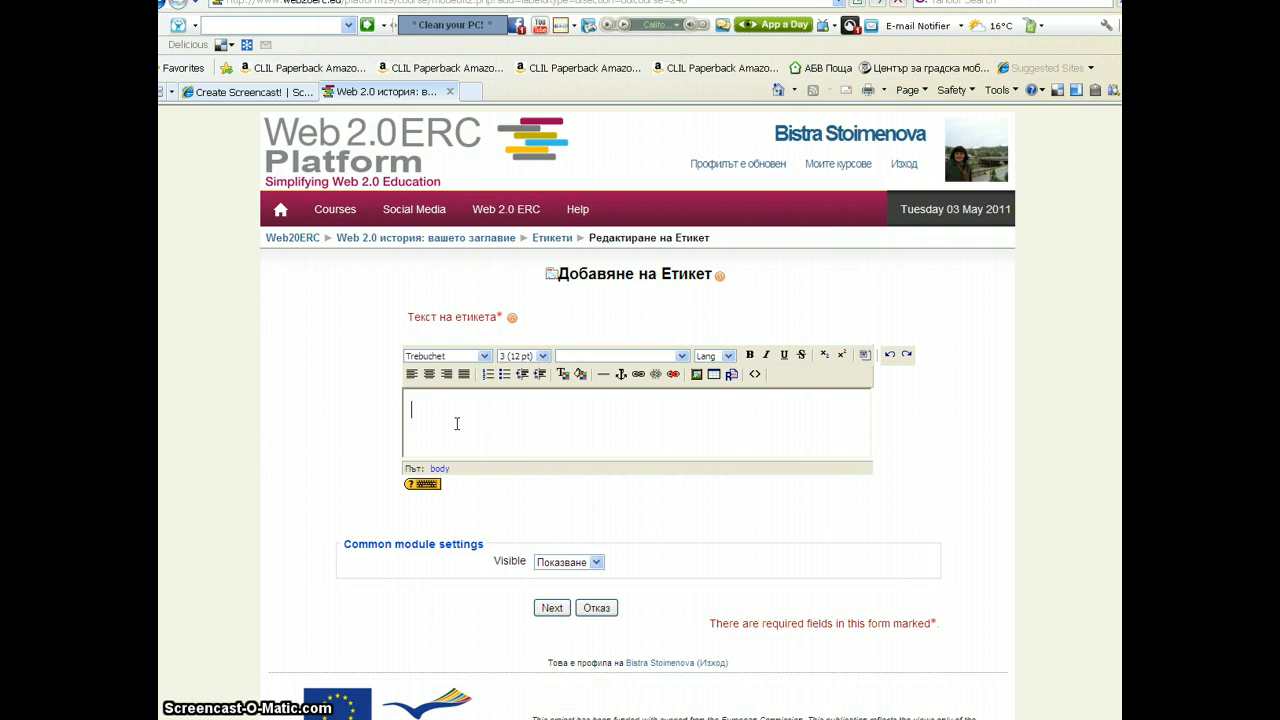
Enter the fourth label's text "Помощни функции" and save the labels to the course
{"action": "type", "text": "По"}
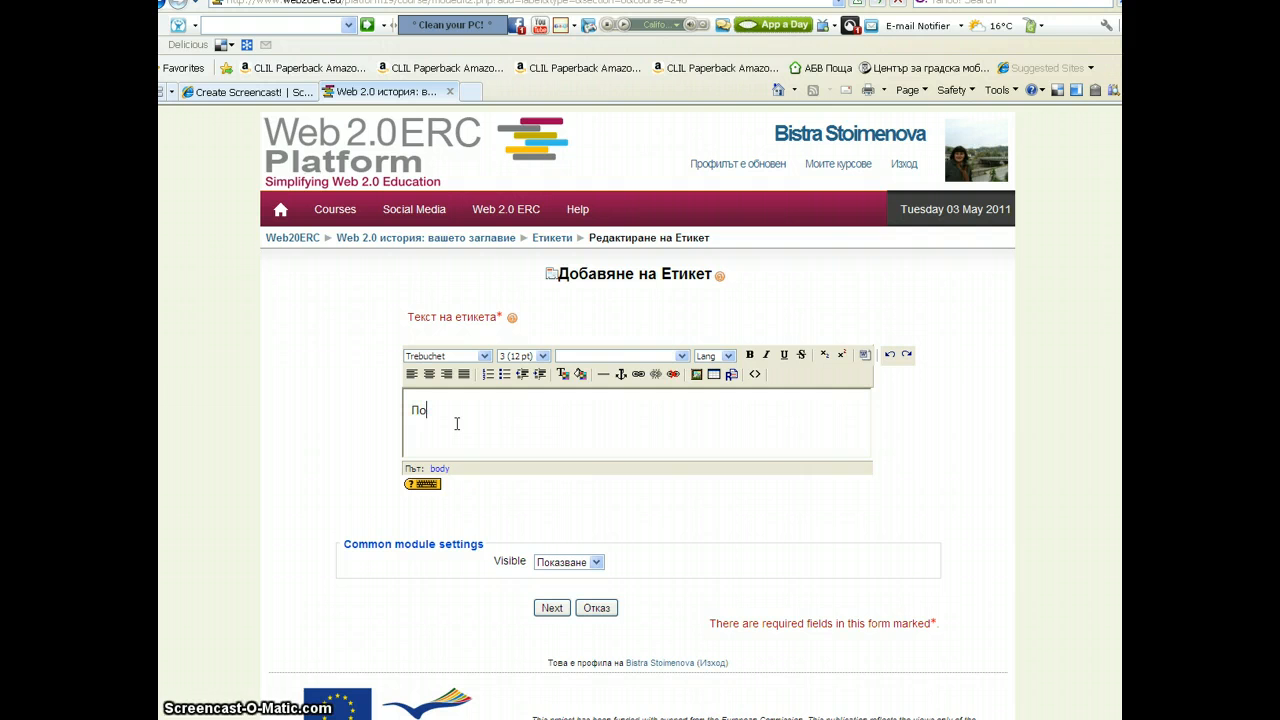
{"action": "type", "text": "мощни"}
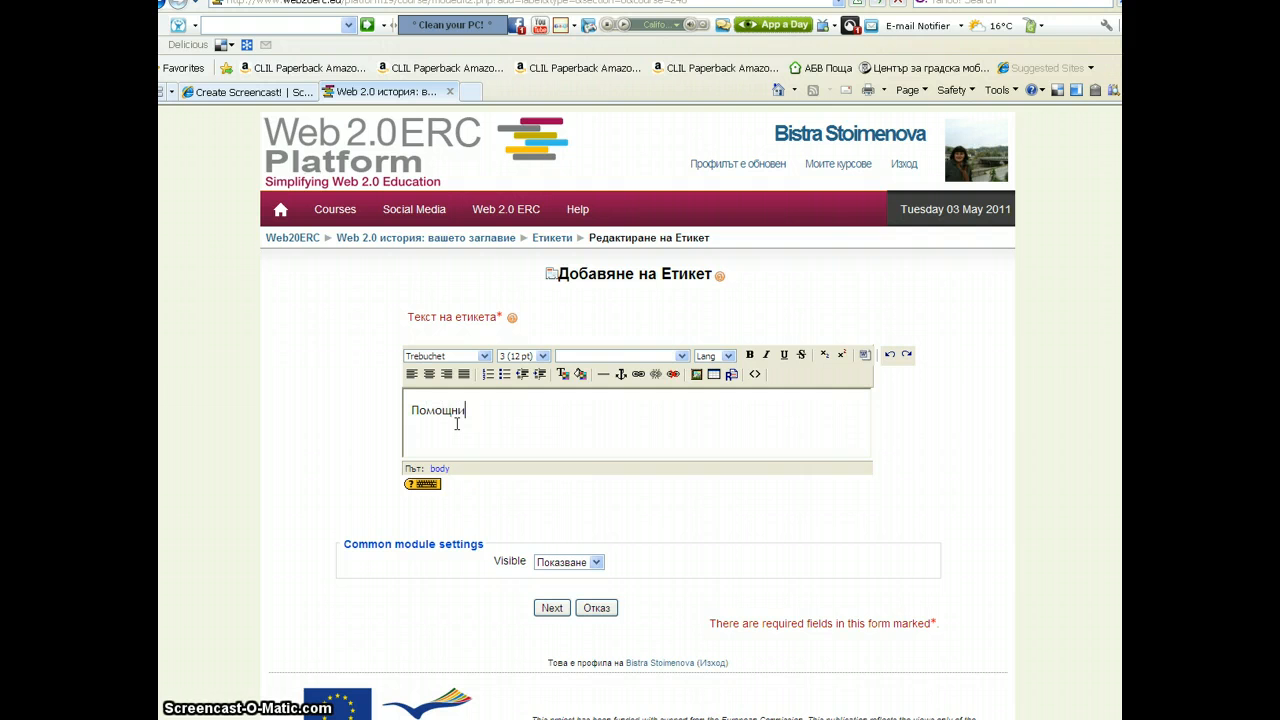
{"action": "type", "text": " функции"}
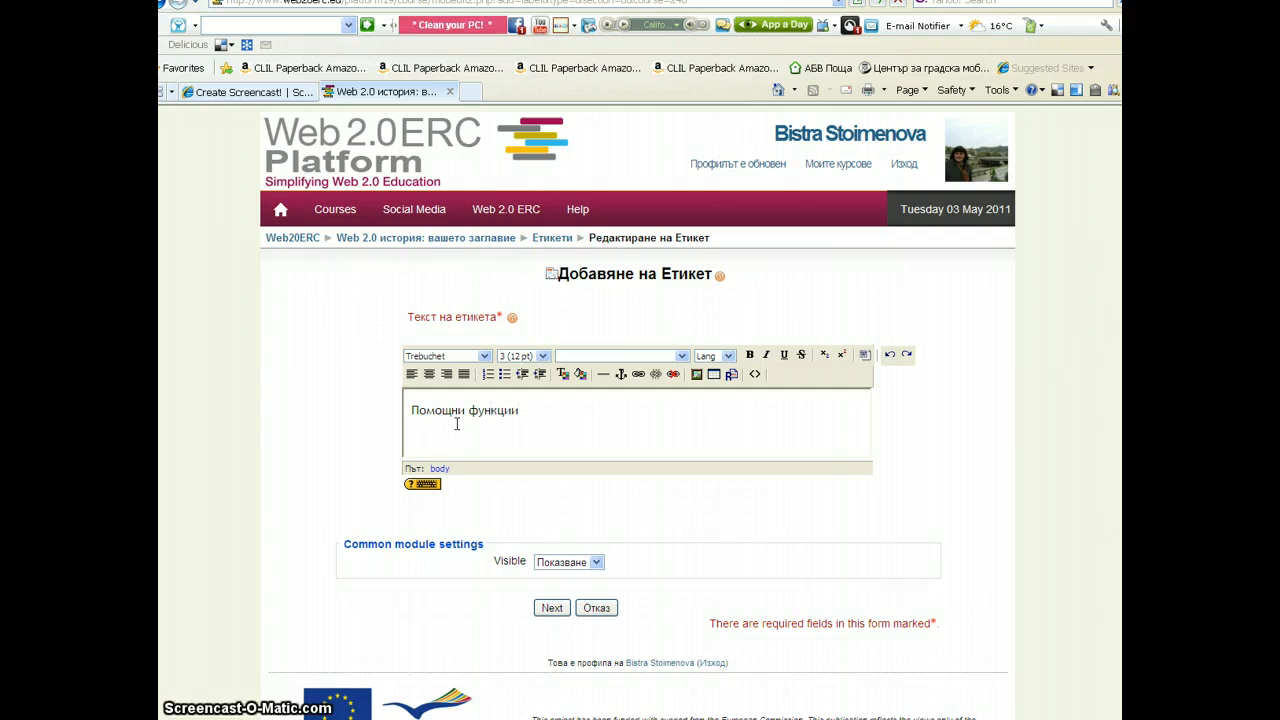
{"action": "left_click", "coordinate": [545, 562]}
{"action": "left_click", "coordinate": [552, 608]}
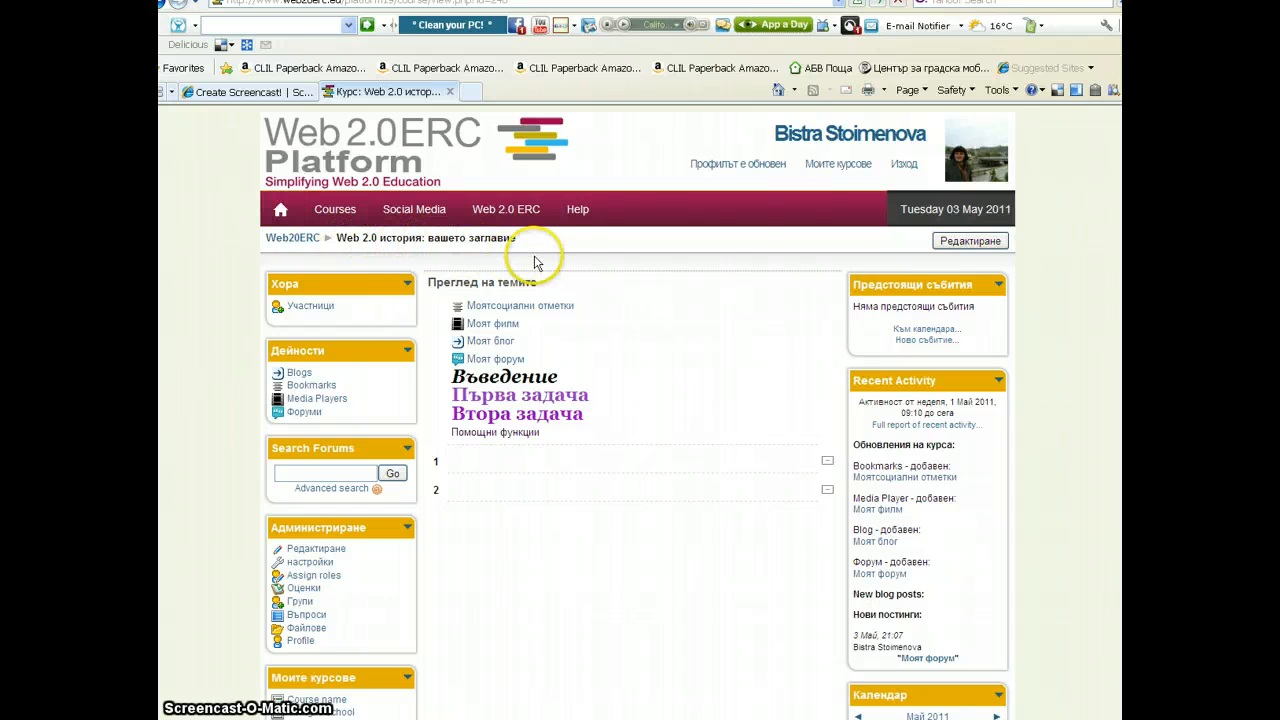
Turn editing on and move the "Въведение" label to the top of the introduction section
{"action": "left_click", "coordinate": [970, 244]}
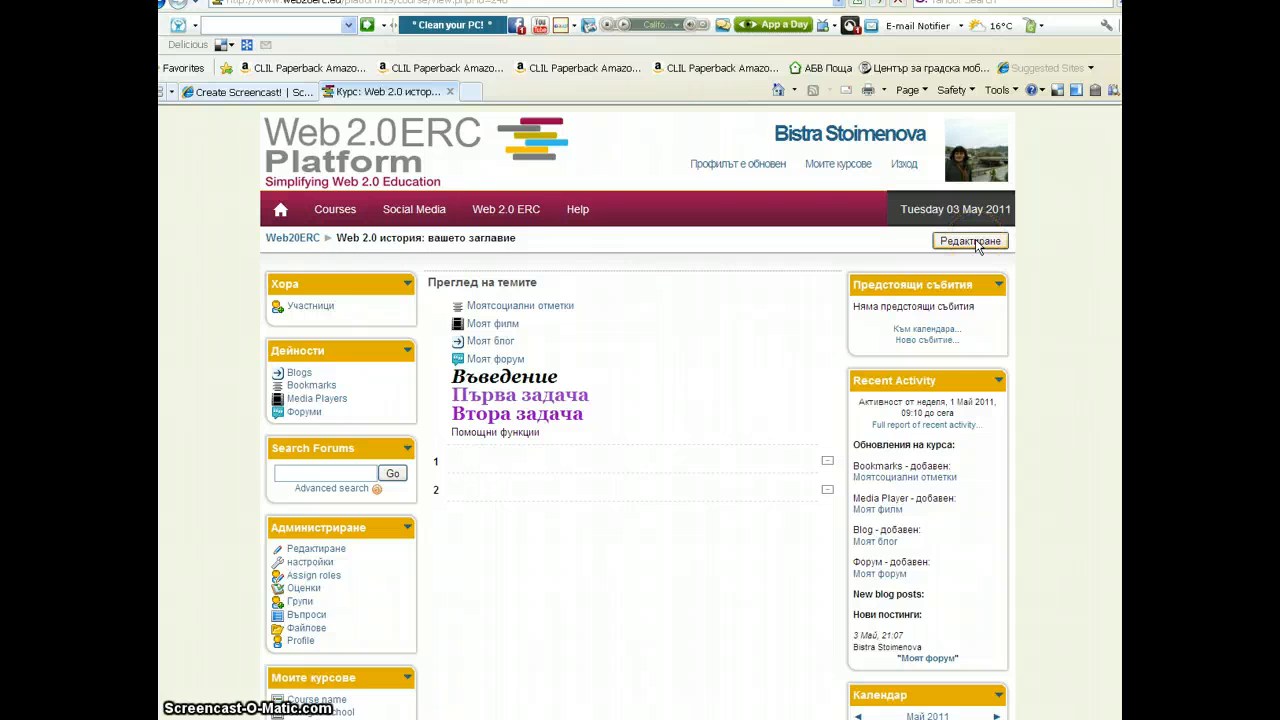
{"action": "left_click", "coordinate": [975, 243]}
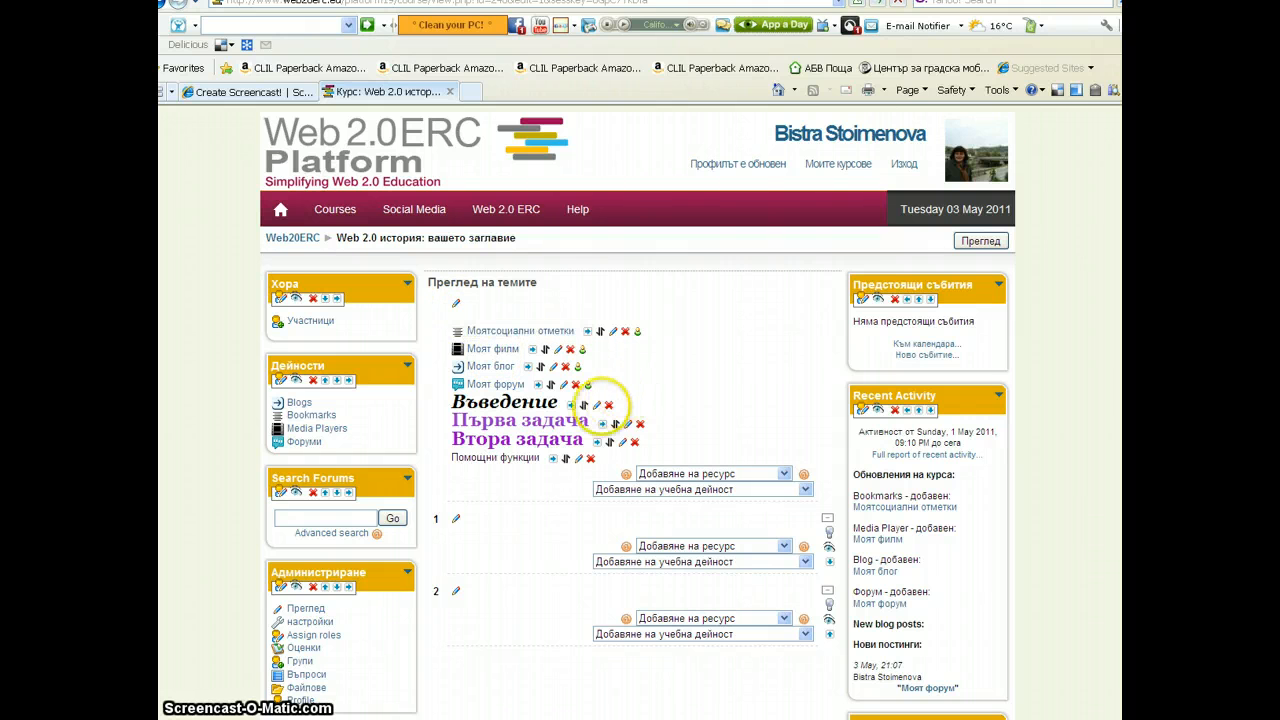
{"action": "left_click", "coordinate": [585, 405]}
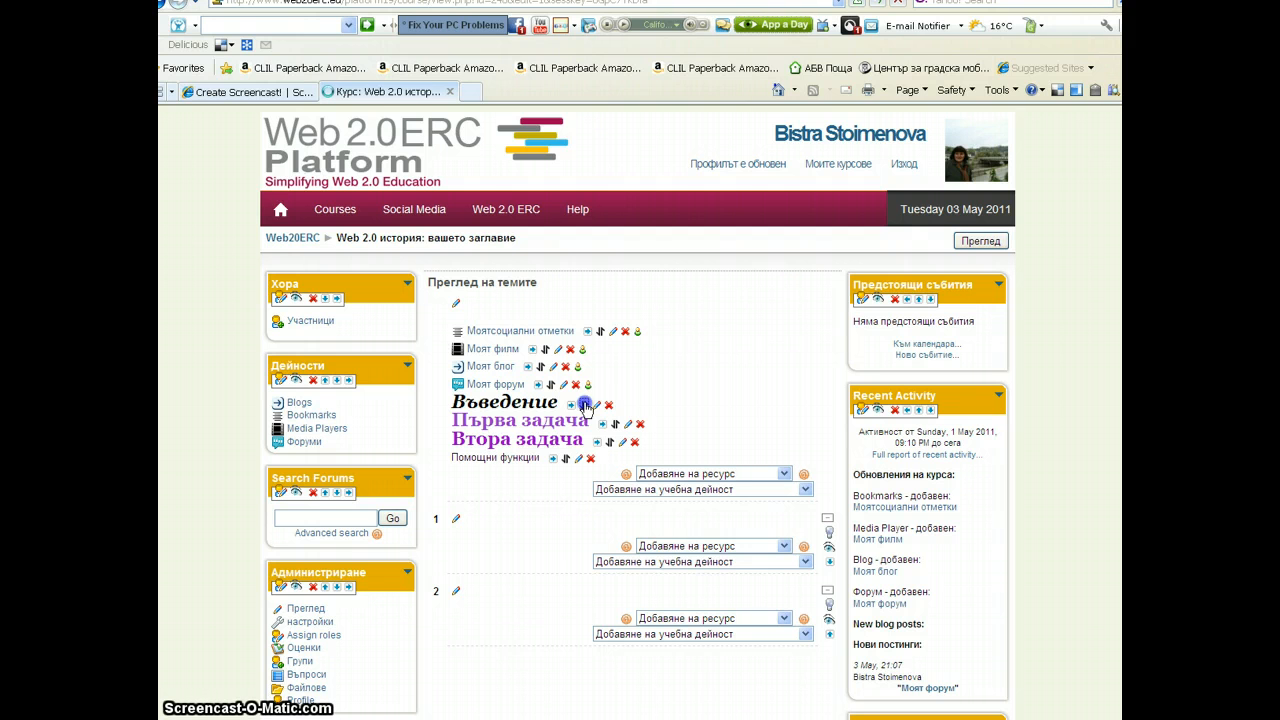
{"action": "left_click", "coordinate": [585, 406]}
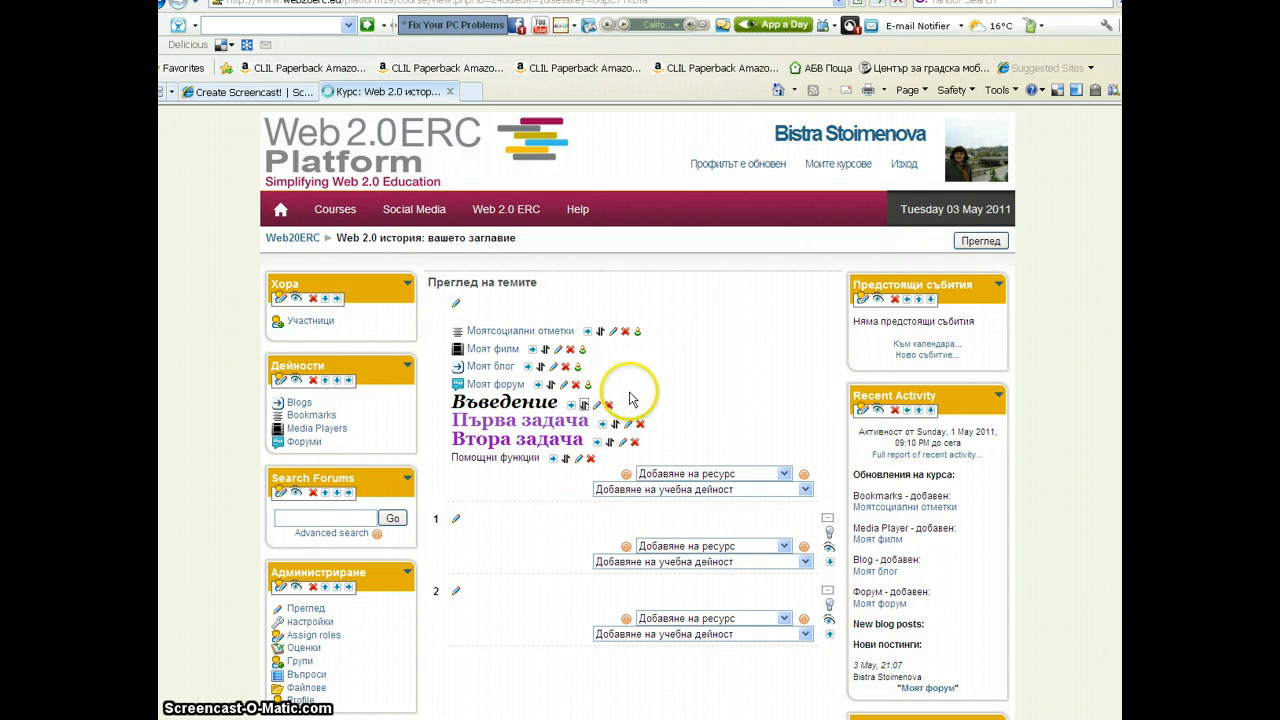
{"action": "left_click", "coordinate": [585, 405]}
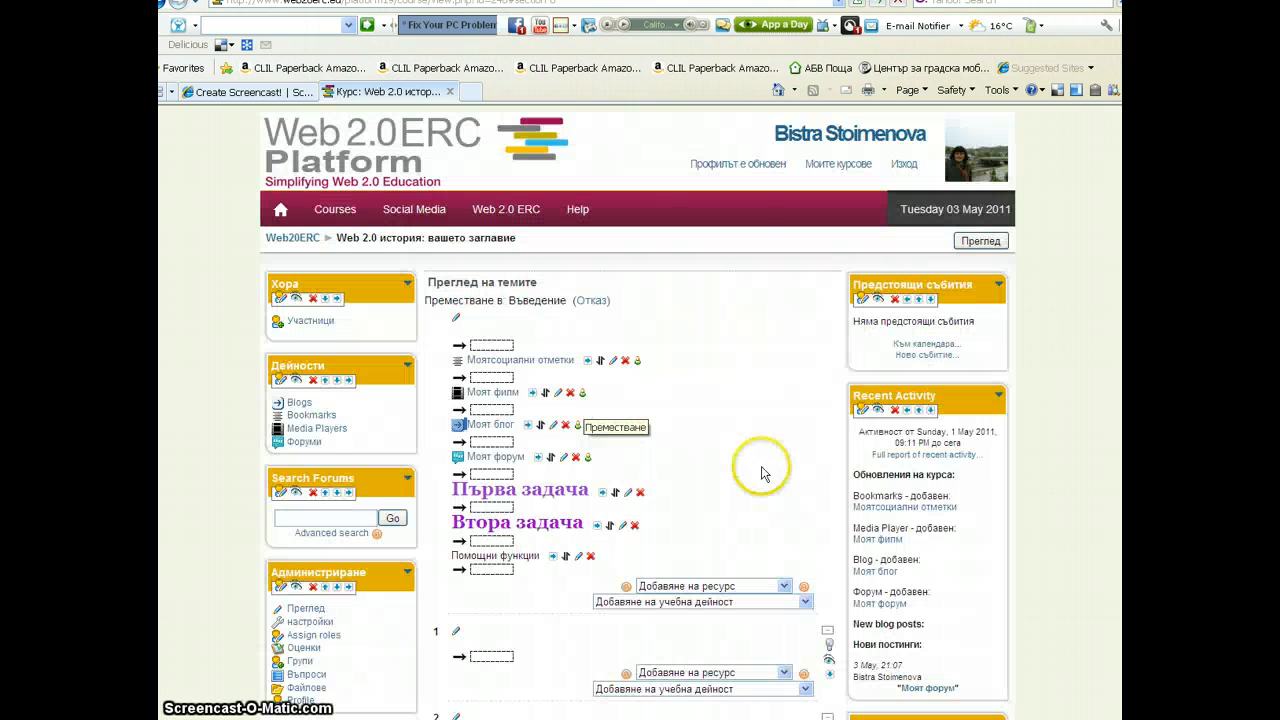
{"action": "left_click", "coordinate": [480, 345]}
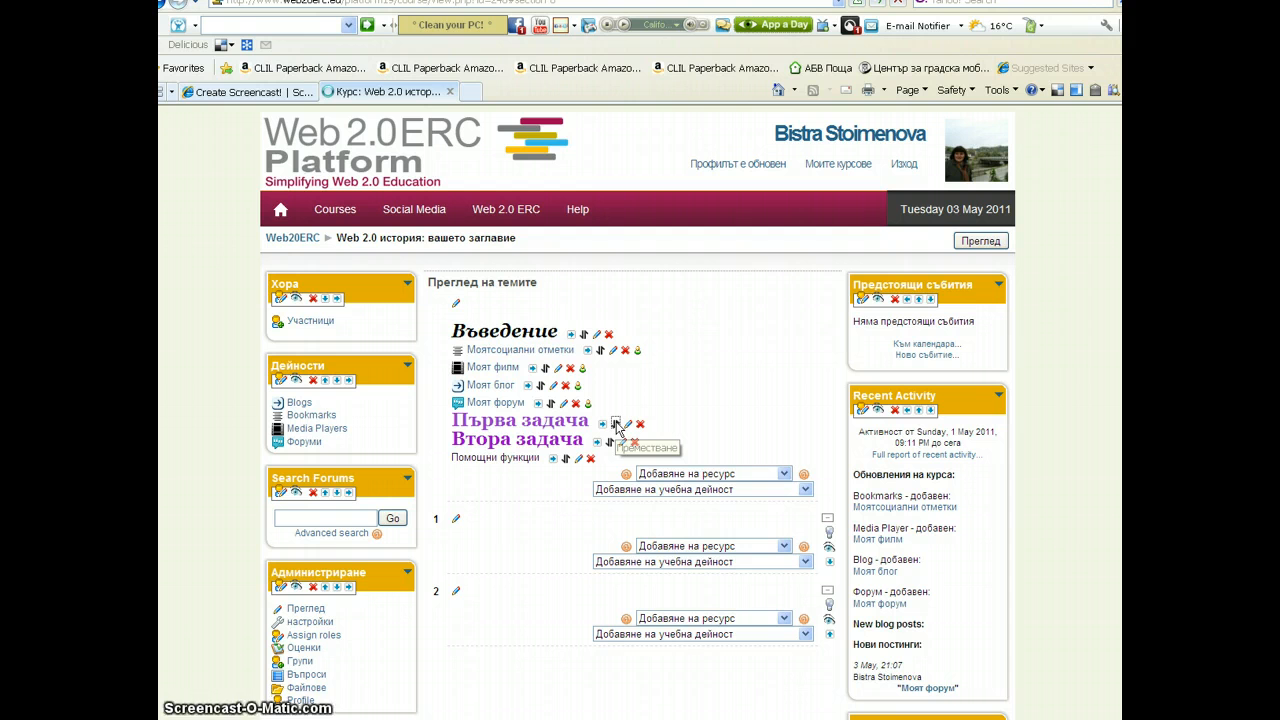
Move the "Първа задача" label into topic section 1
{"action": "left_click", "coordinate": [617, 427]}
{"action": "scroll", "coordinate": [440, 520], "scroll_direction": "down", "scroll_amount": 4}
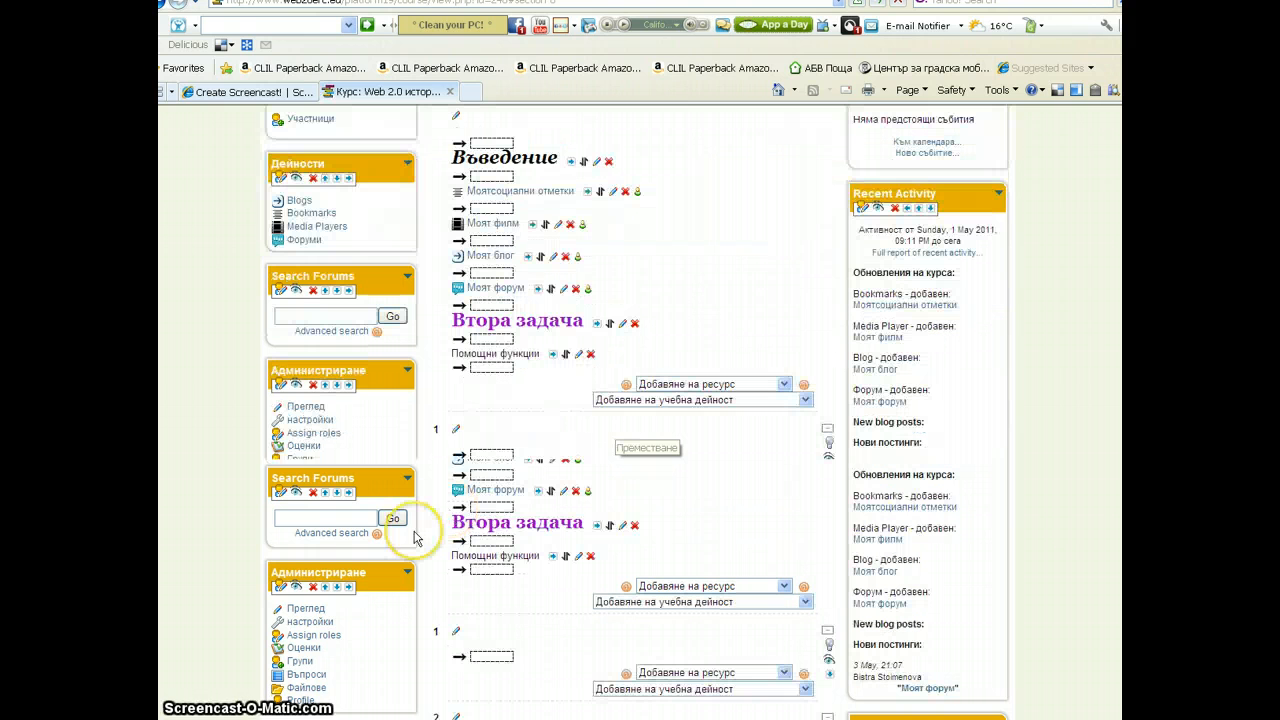
{"action": "left_click", "coordinate": [481, 459]}
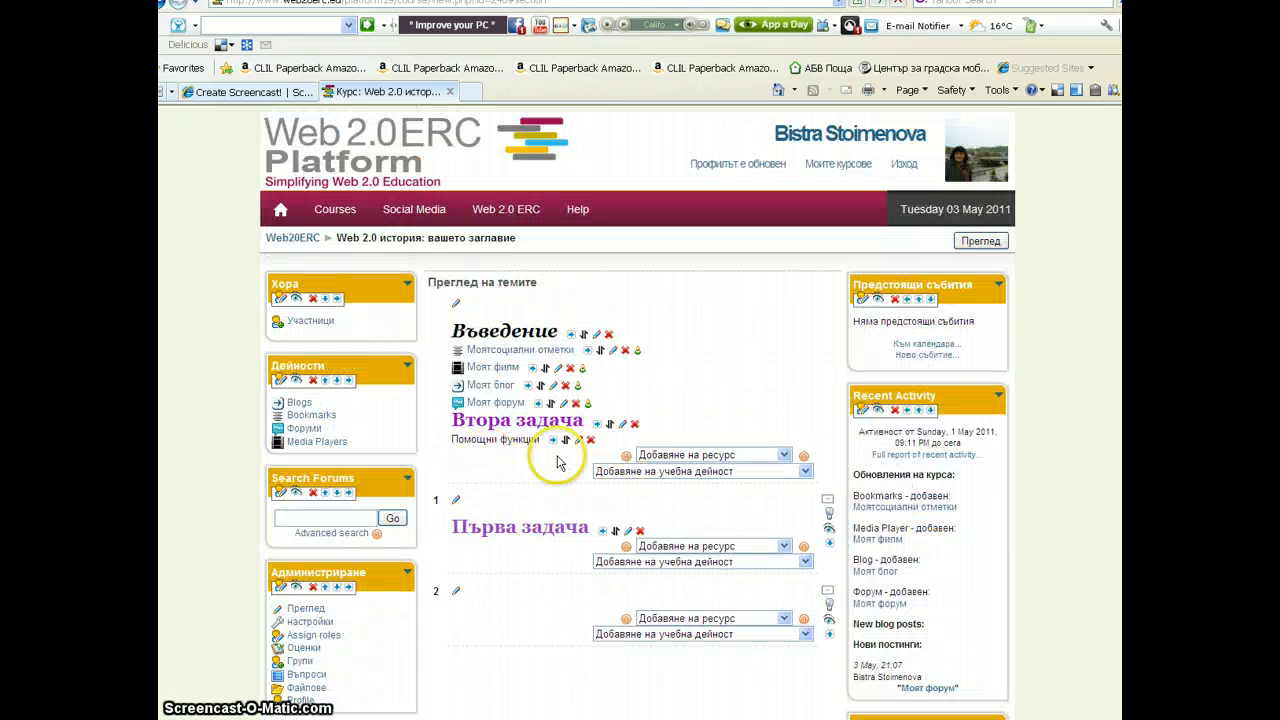
Move the "Втора задача" label into topic section 2
{"action": "left_click", "coordinate": [610, 424]}
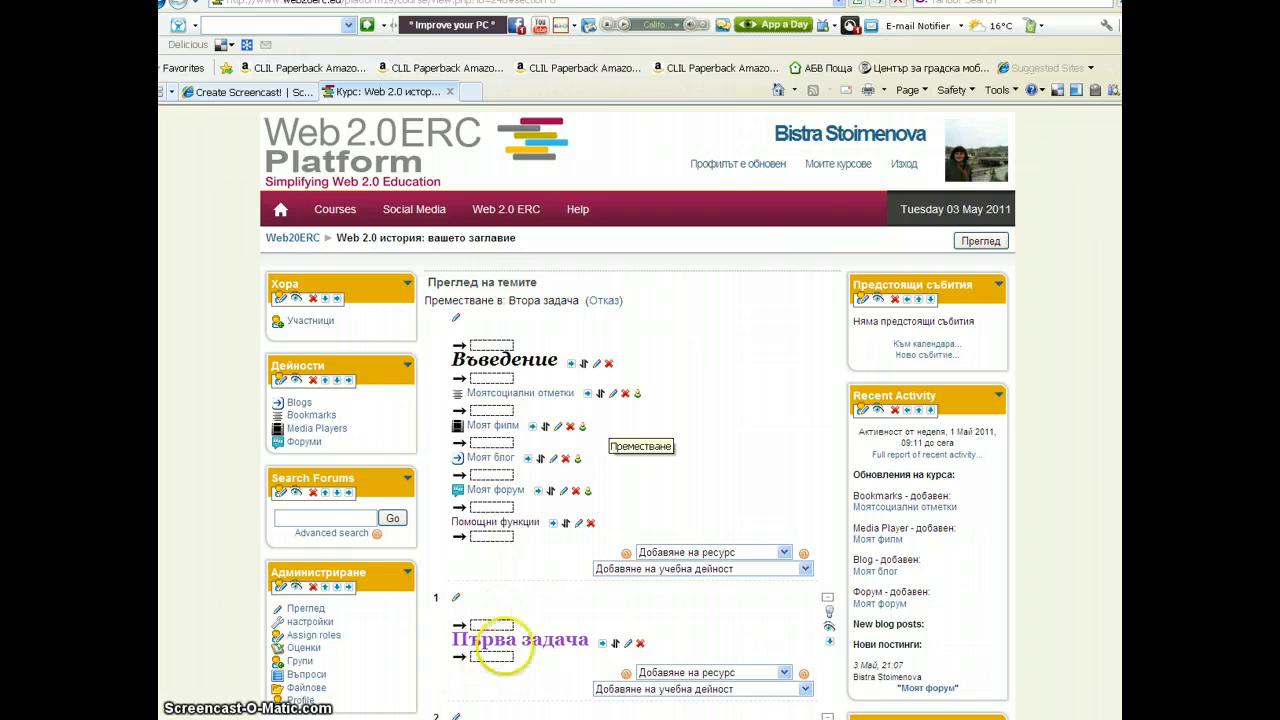
{"action": "scroll", "coordinate": [505, 650], "scroll_direction": "down", "scroll_amount": 2}
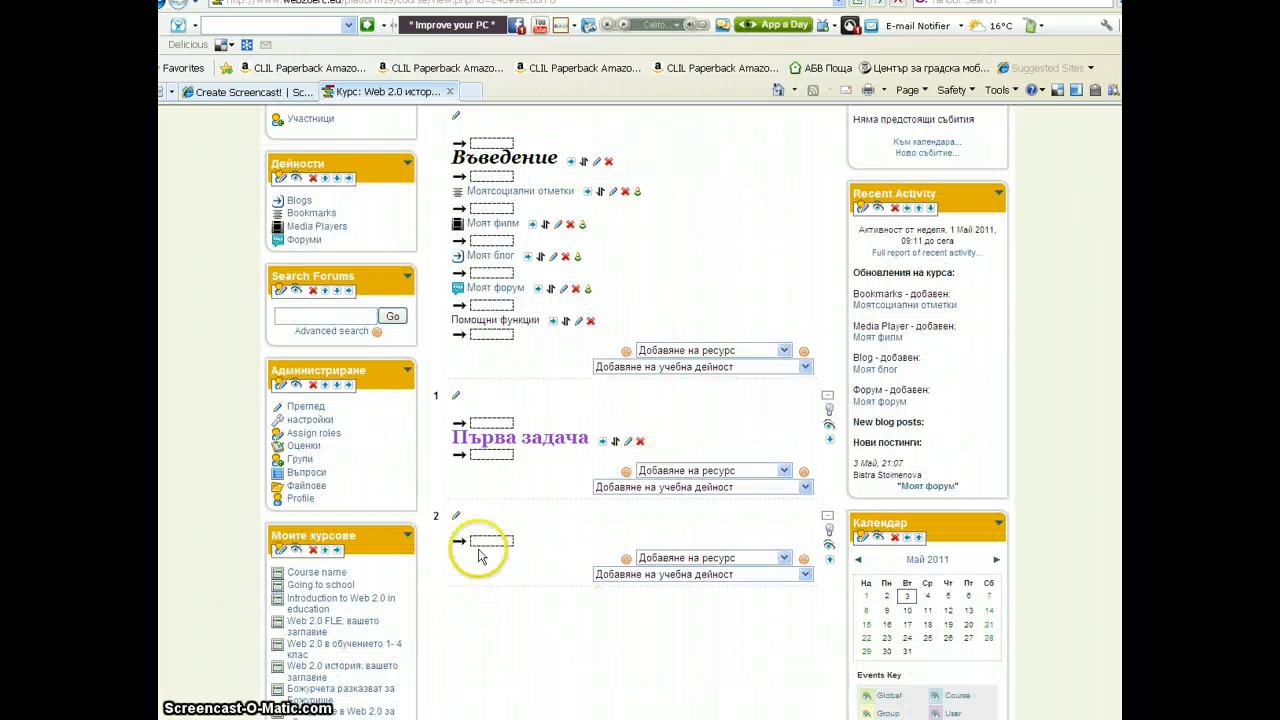
{"action": "left_click", "coordinate": [480, 543]}
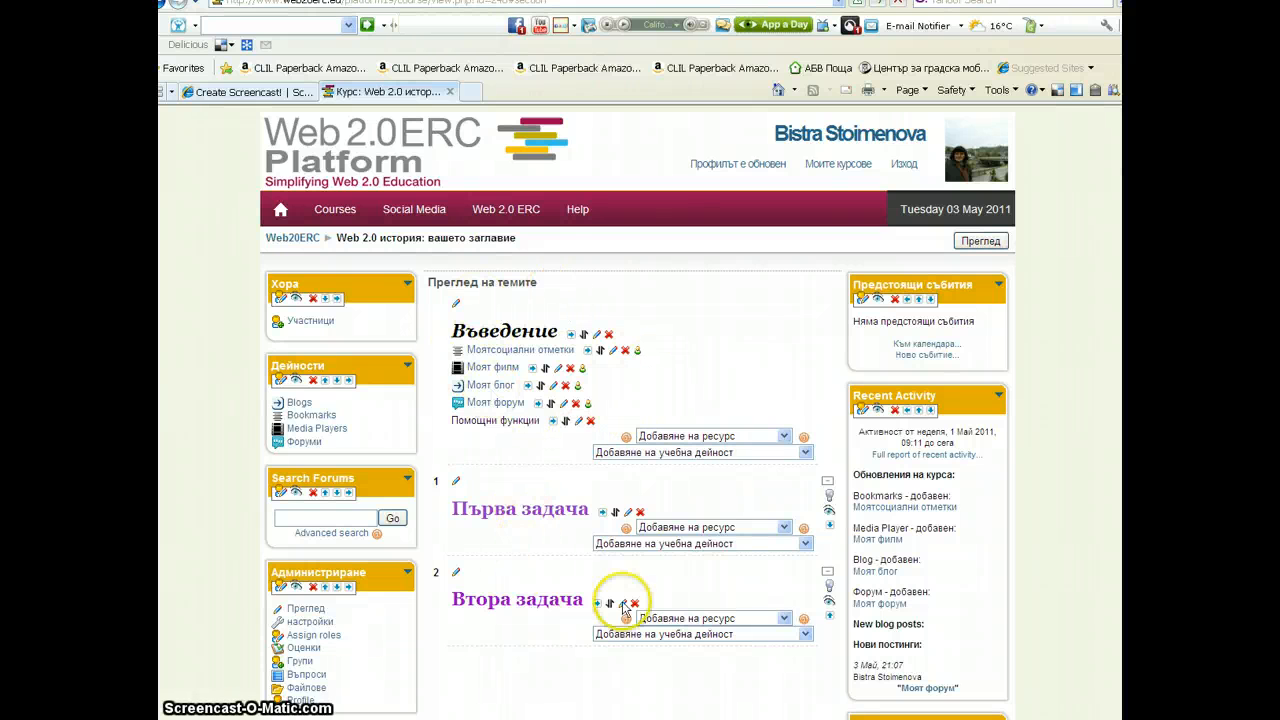
{"action": "left_click", "coordinate": [785, 528]}
{"action": "left_click", "coordinate": [786, 530]}
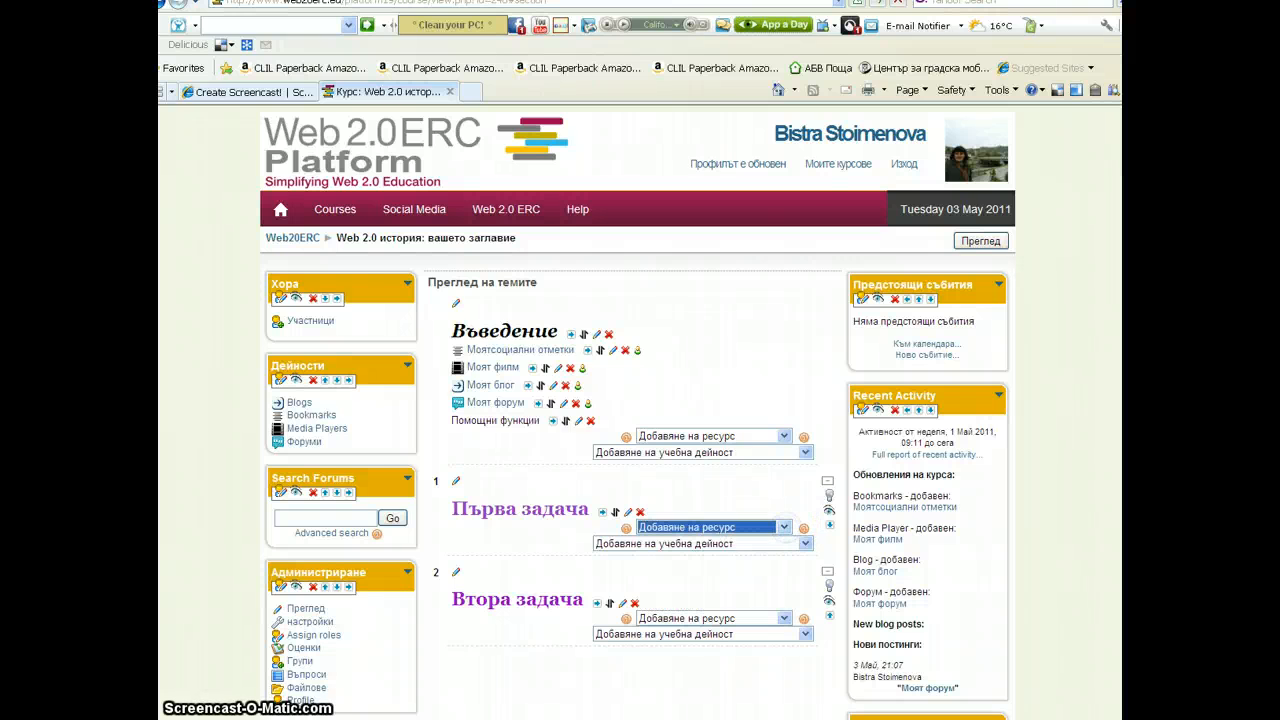
{"action": "left_click", "coordinate": [805, 544]}
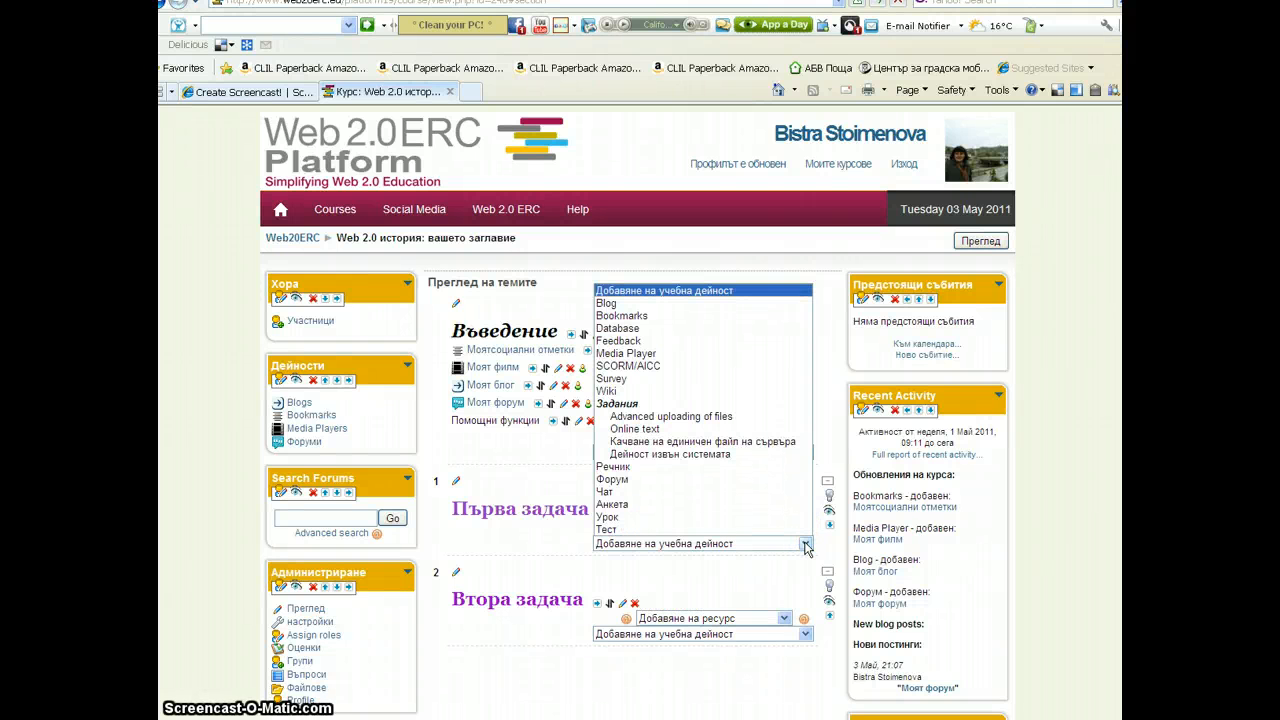
{"action": "left_click", "coordinate": [806, 546]}
{"action": "scroll", "coordinate": [752, 465], "scroll_direction": "down", "scroll_amount": 3}
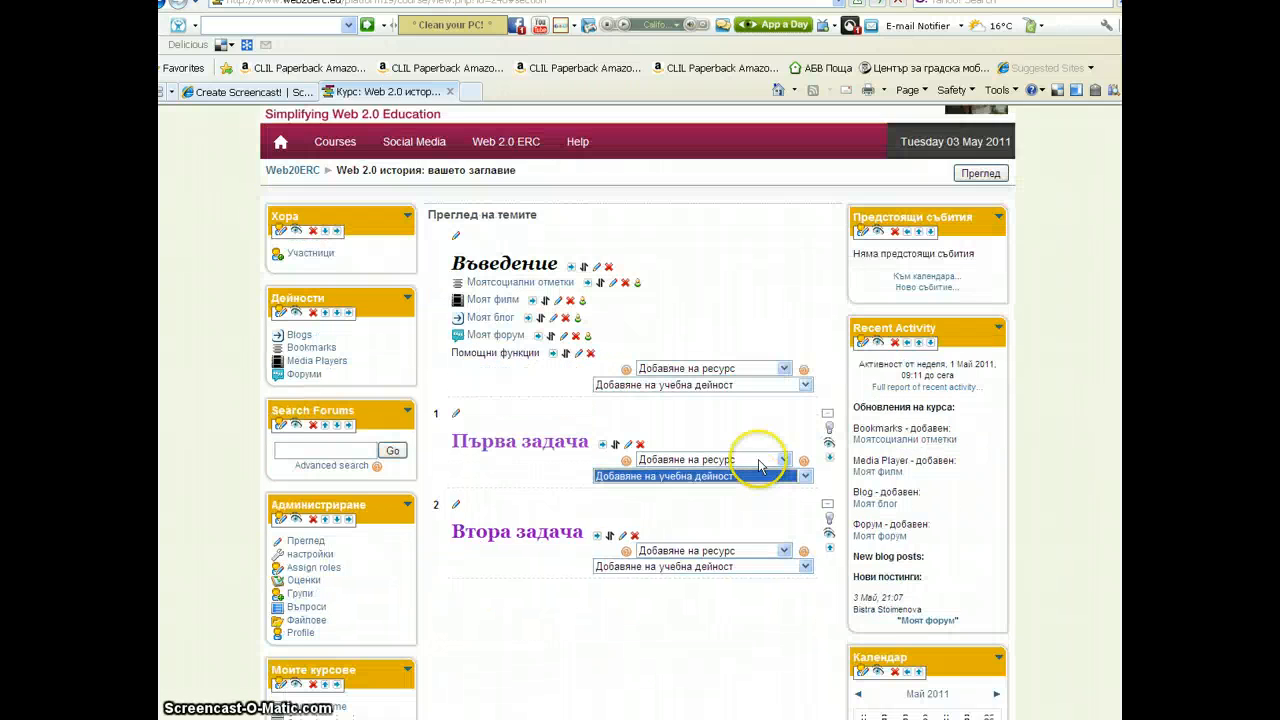
{"action": "scroll", "coordinate": [740, 488], "scroll_direction": "up", "scroll_amount": 3}
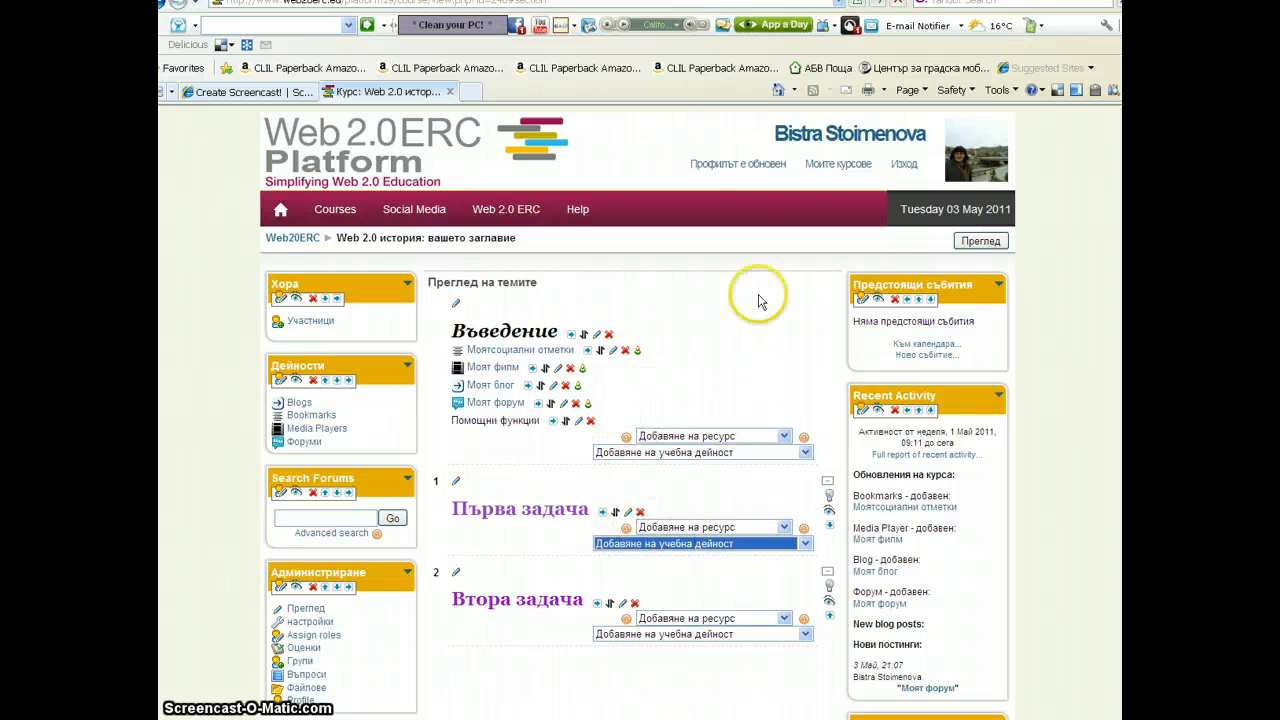
Turn editing off and review the finished course page
{"action": "left_click", "coordinate": [979, 244]}
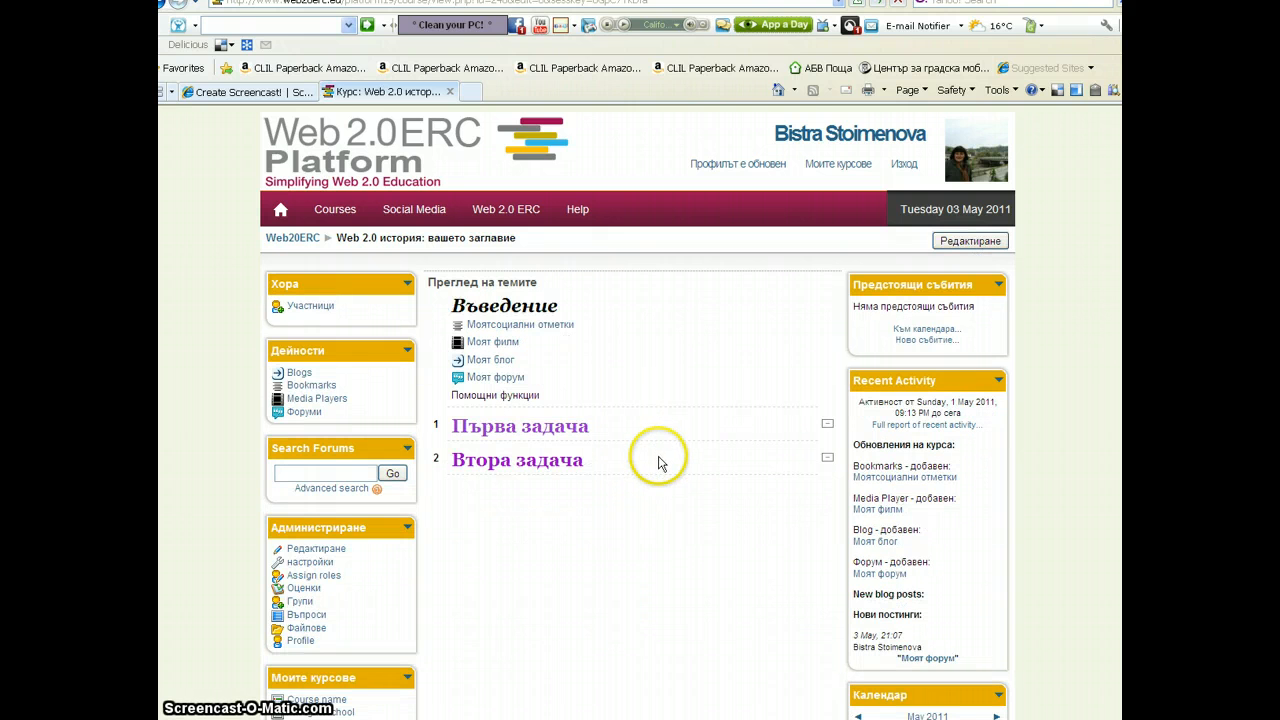
{"action": "scroll", "coordinate": [659, 465], "scroll_direction": "down", "scroll_amount": 4}
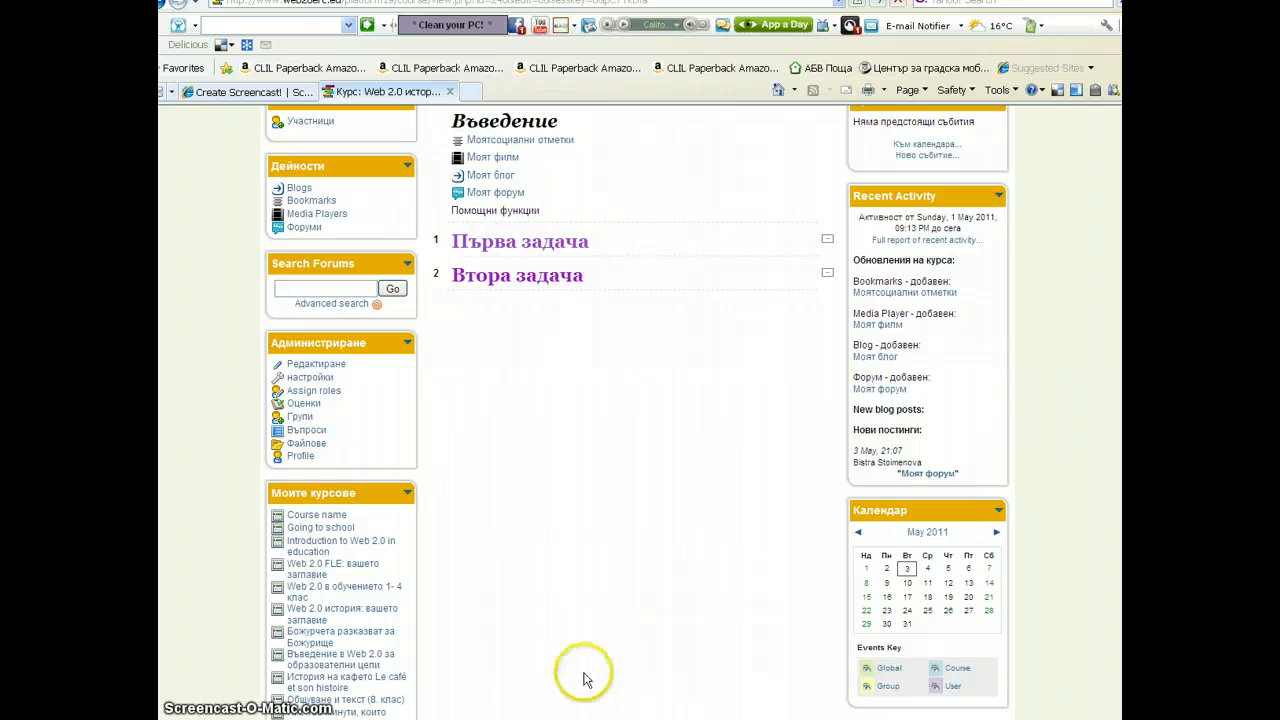